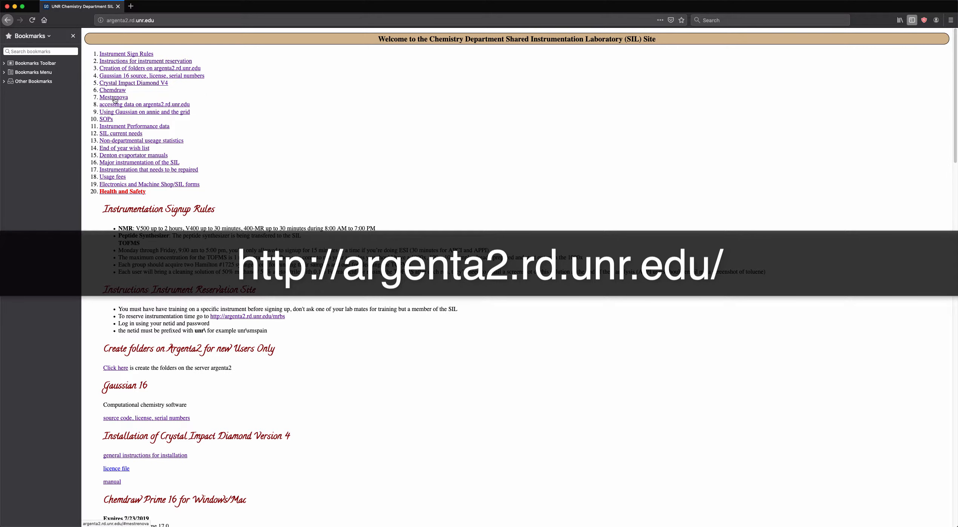
- Go to the Mestrenova installation instructions on the SIL site and highlight the licensed version number 12.0.4
left_click(101, 98)
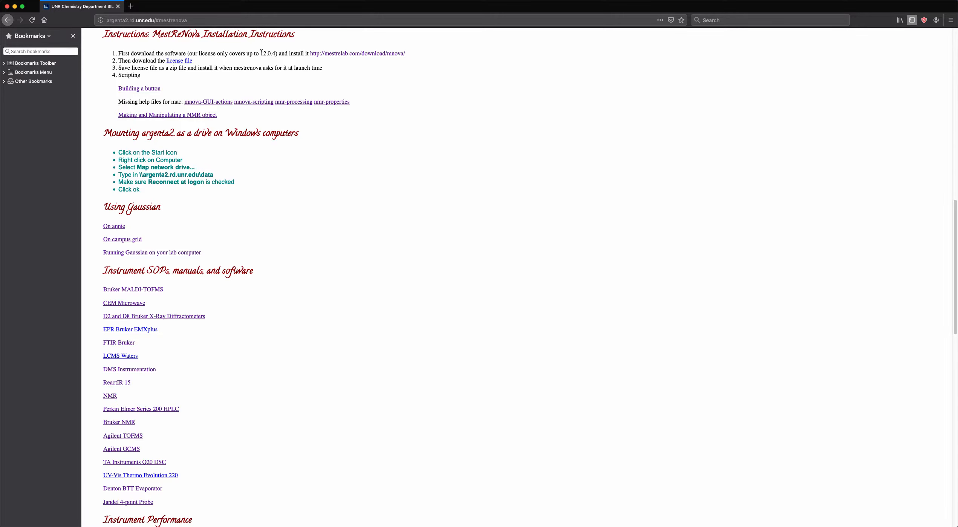
left_click_drag(260, 53, 272, 53)
- Switch to Finder and browse the shared folders on the ARGENTA2 network server
mouse_move(35, 523)
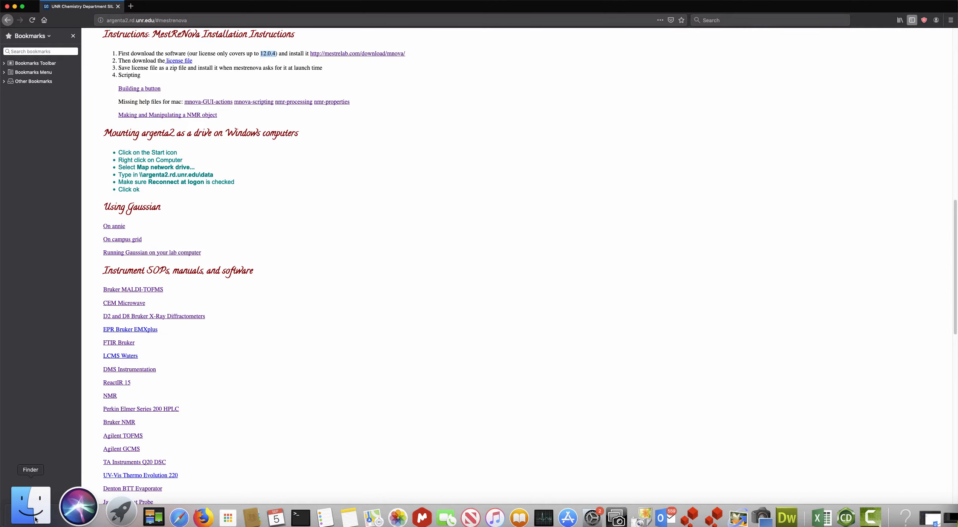
left_click(31, 505)
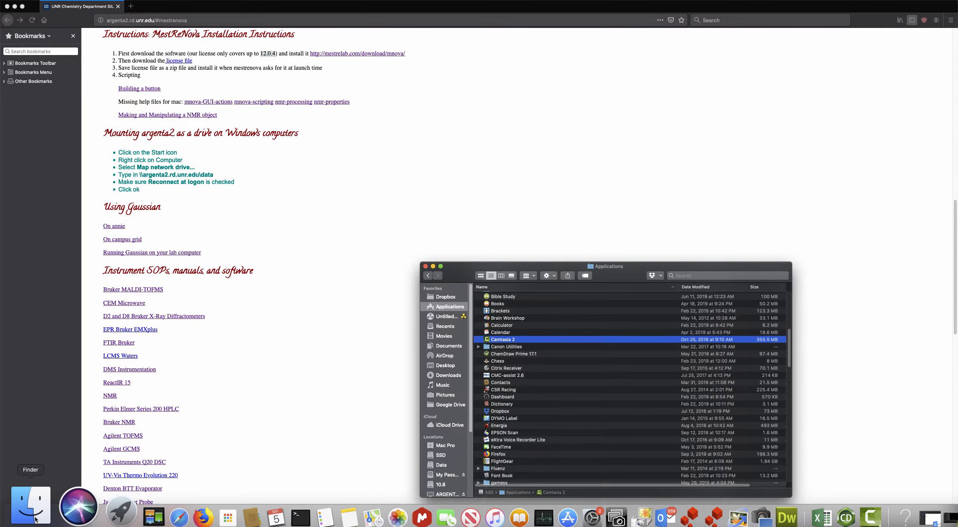
scroll(446, 455, "down", 2)
left_click(449, 462)
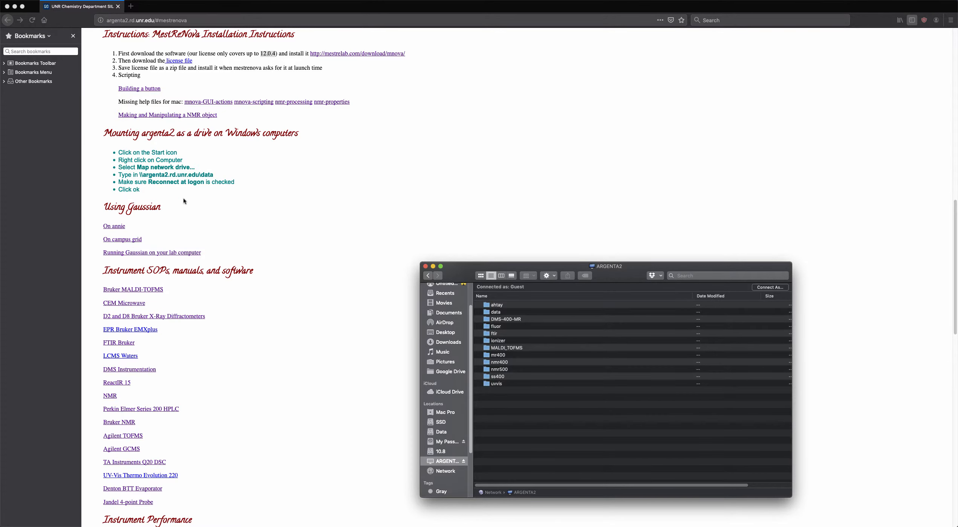
- Return to the browser and go to the SIL site's section on accessing data on argenta2.rd.unr.edu
left_click(198, 190)
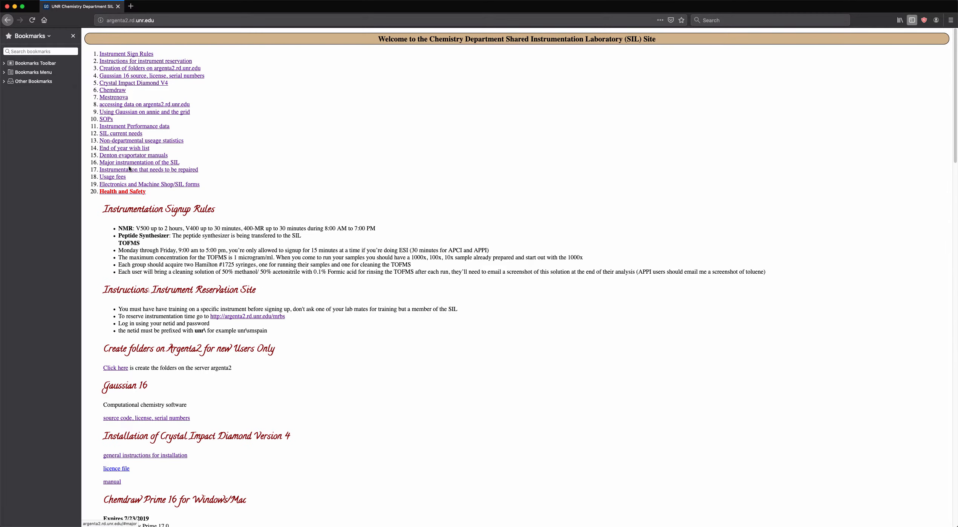
left_click(112, 103)
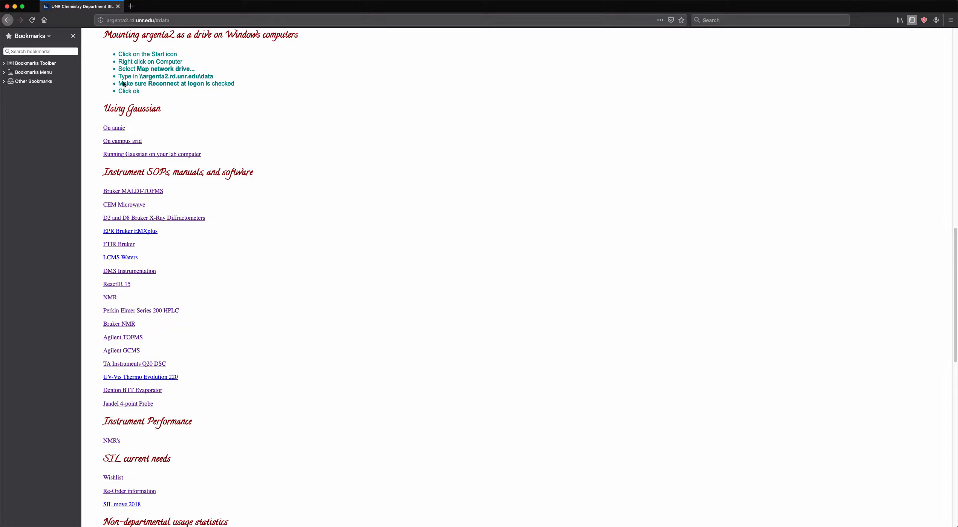
- Switch to MestReNova, move its window to the top of the screen and enlarge it
mouse_move(279, 524)
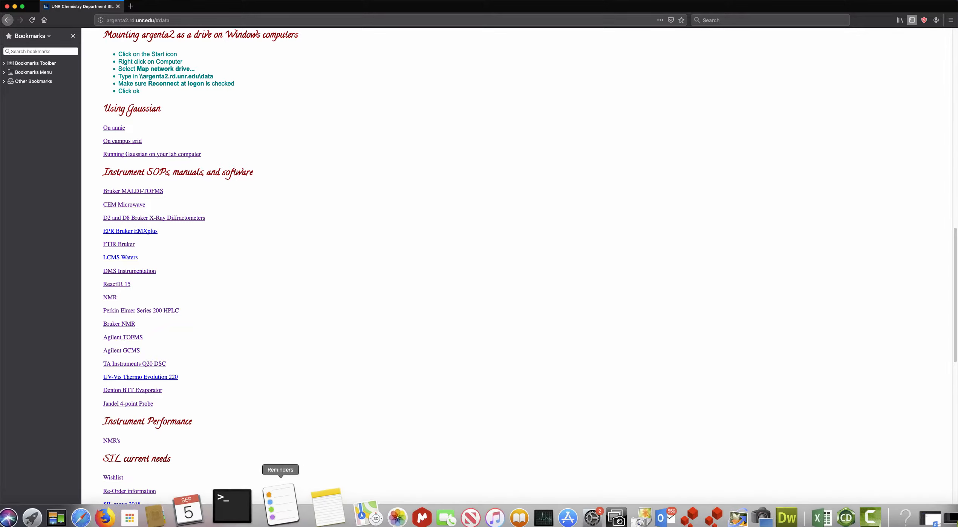
left_click(368, 513)
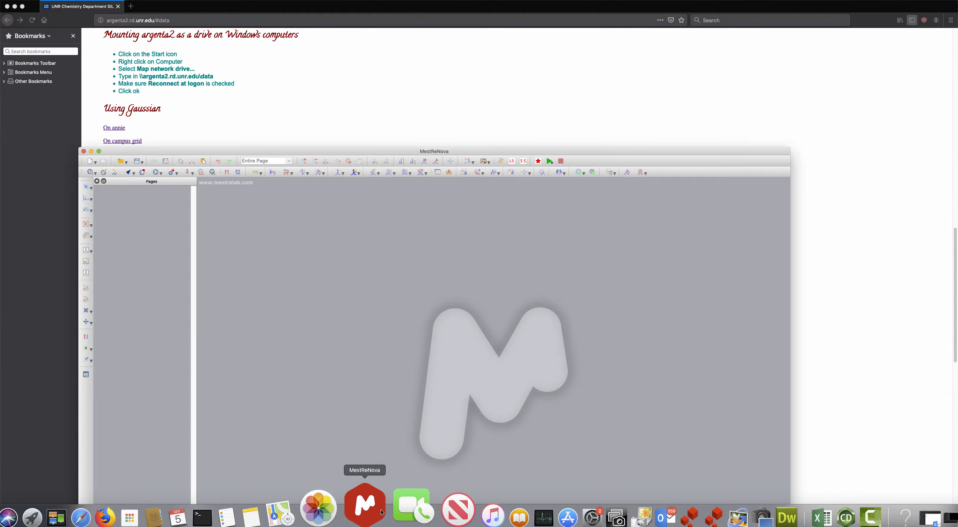
left_click_drag(387, 152, 357, 8)
left_click_drag(756, 467, 833, 501)
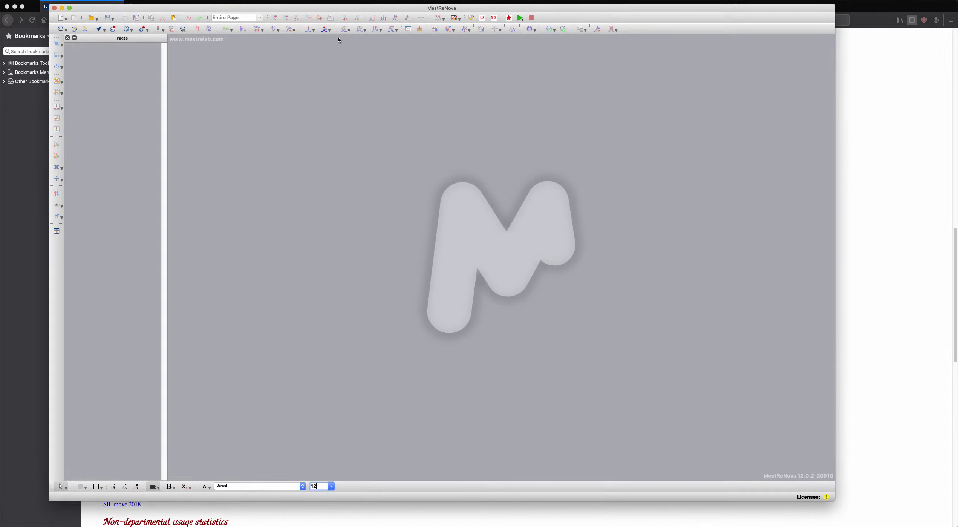
- Review the installed plug-in licenses in the License Manager and close it
left_click(351, 2)
left_click(376, 35)
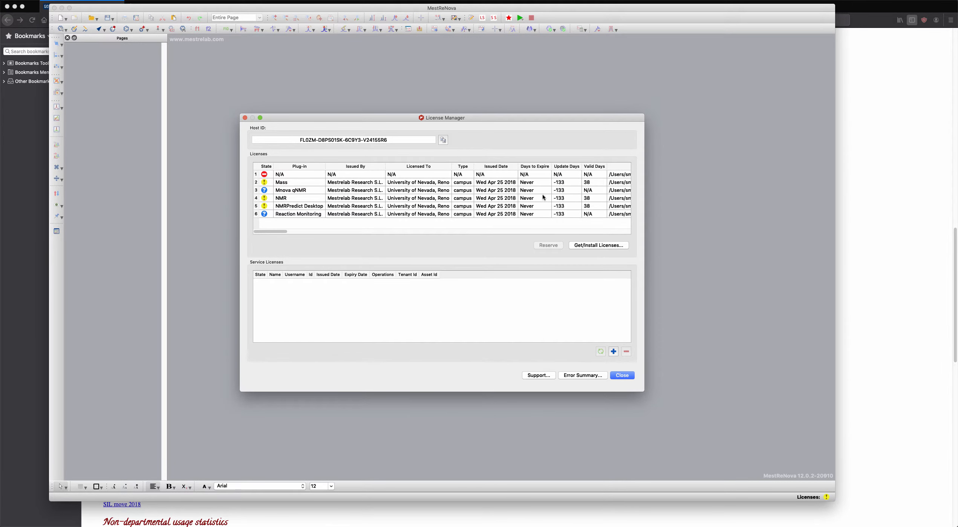
left_click(622, 375)
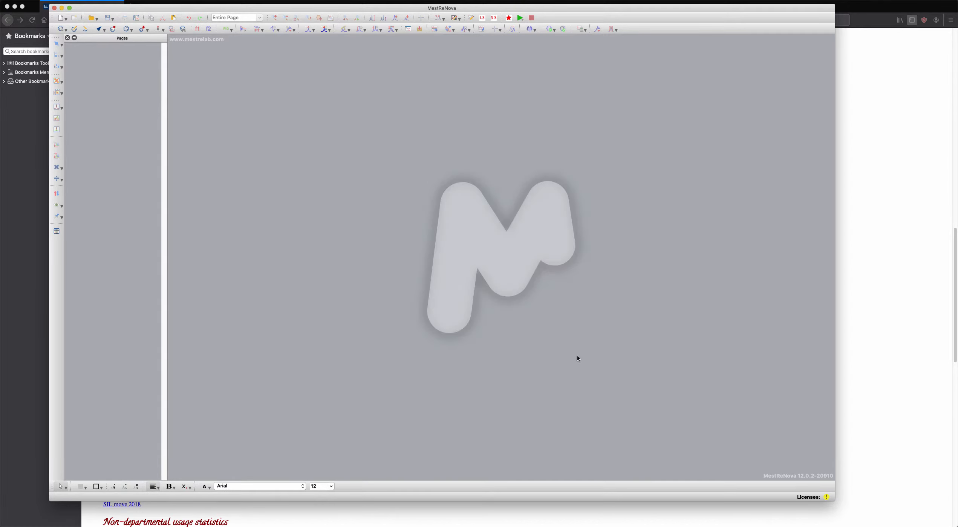
- Open the fid file in the ps_test3.fid folder, found in a research group member's folder on the mr400 share
left_click(93, 19)
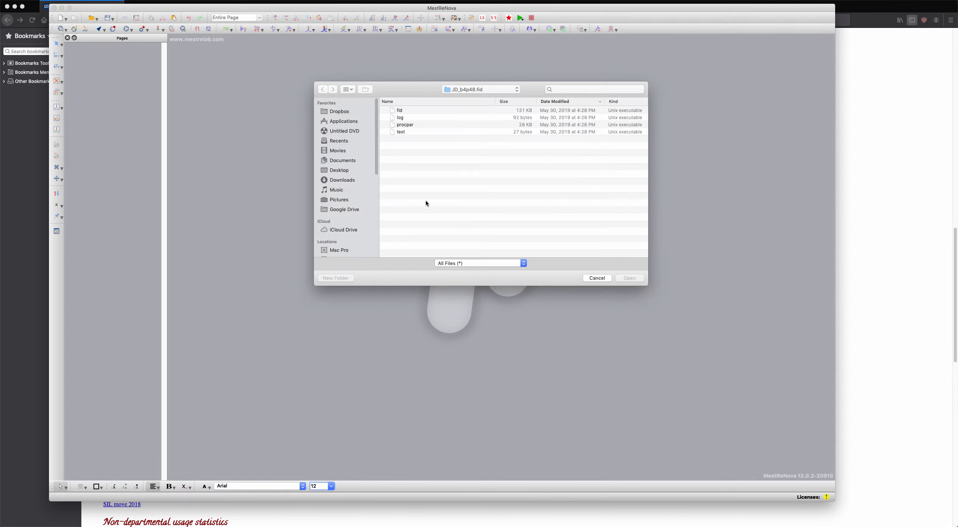
left_click(505, 90)
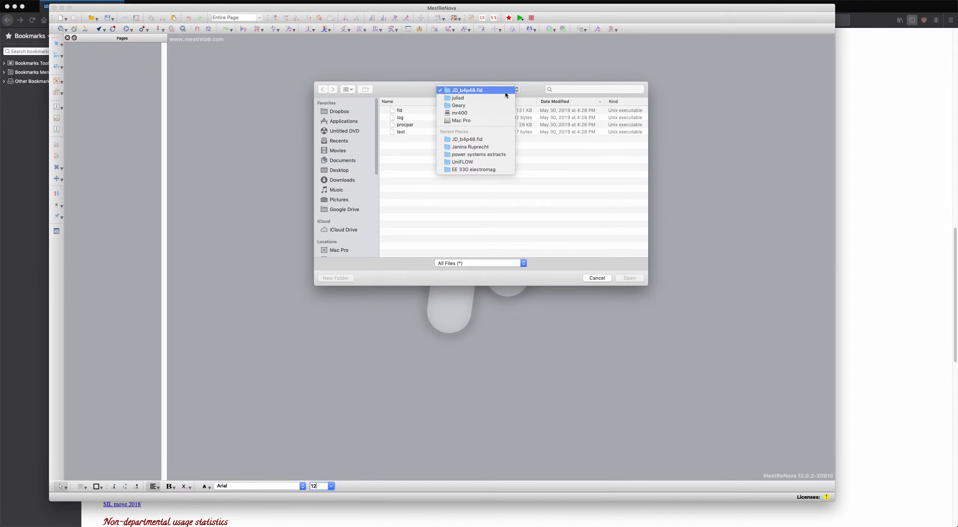
left_click(498, 112)
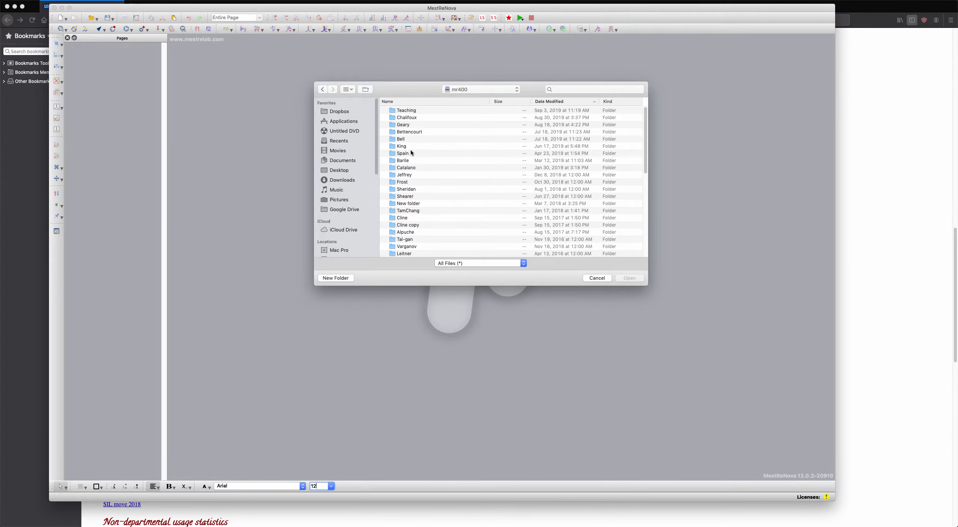
double_click(410, 120)
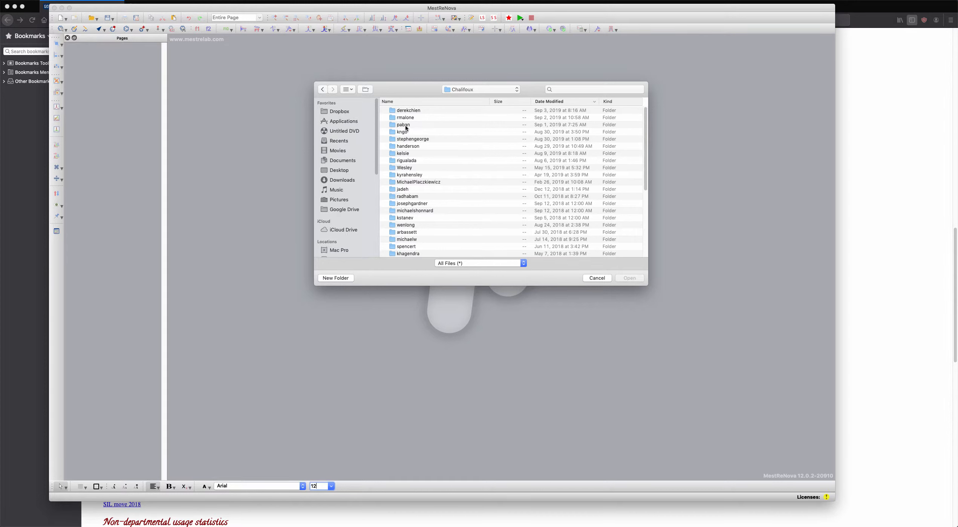
double_click(405, 125)
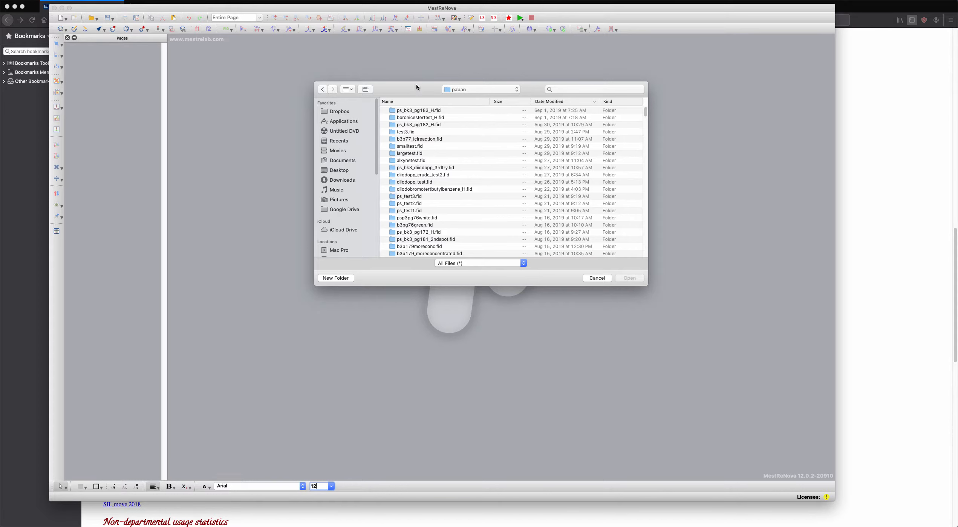
double_click(413, 197)
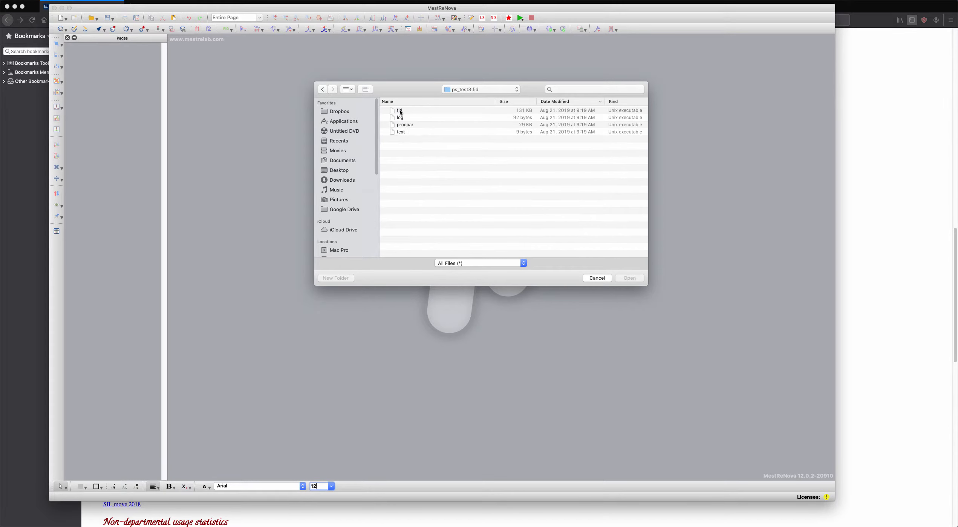
left_click(400, 111)
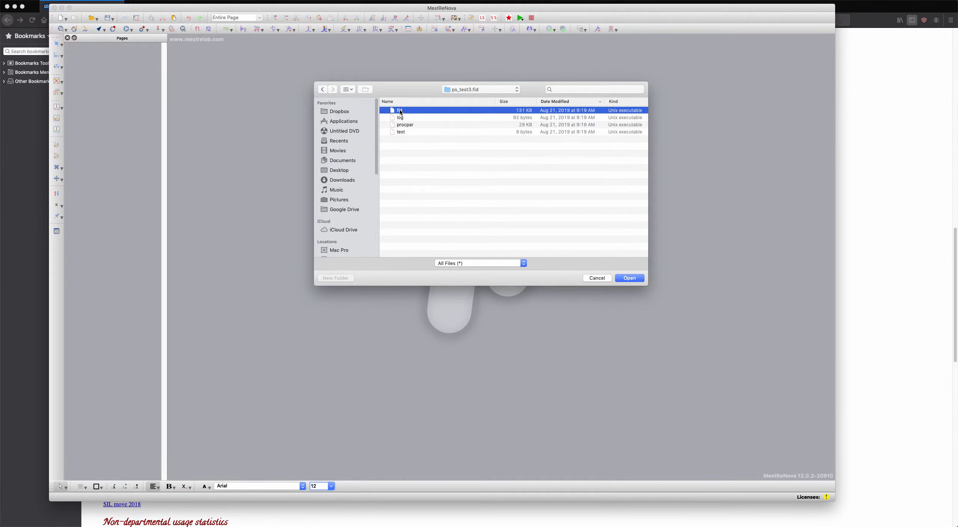
double_click(400, 112)
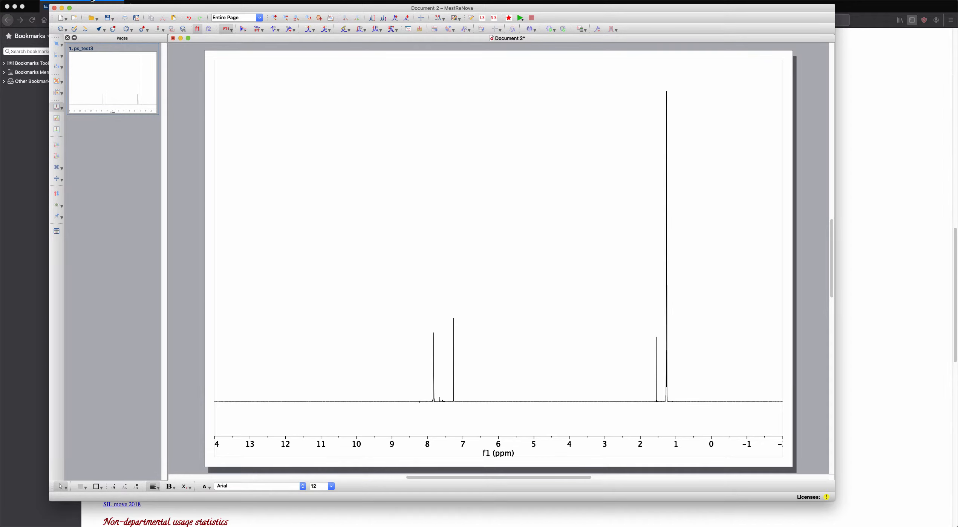
- Open the fid file in the ps_bk3_pg172_H.fid folder from the same group member's data
left_click(62, 0)
left_click(77, 13)
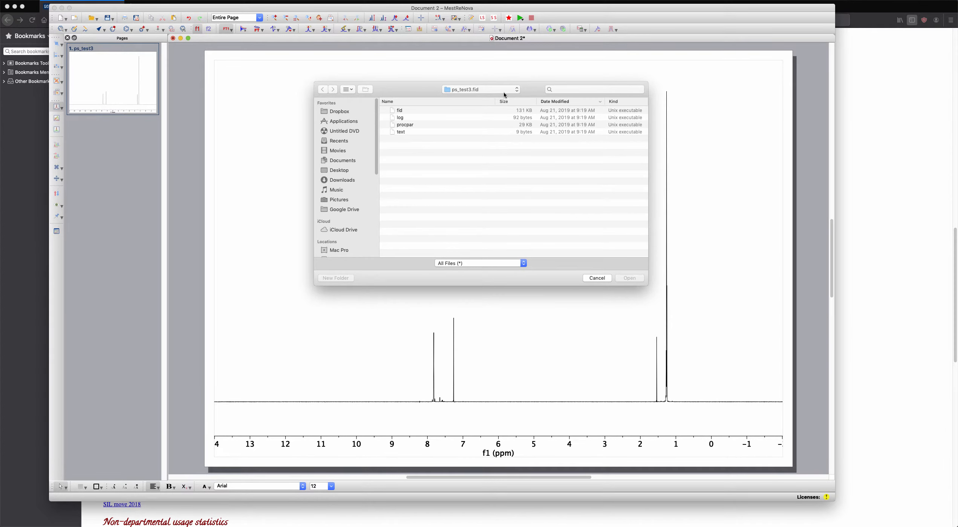
left_click(504, 91)
left_click(501, 98)
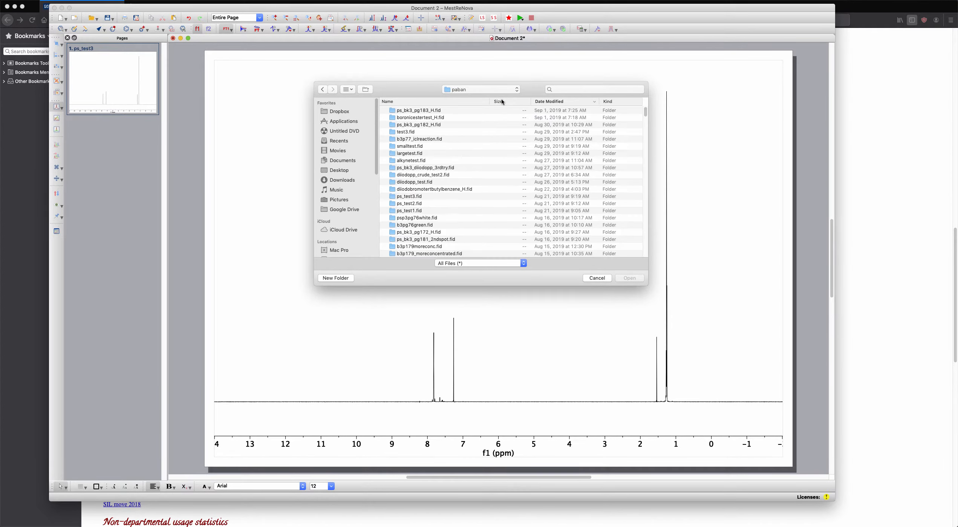
scroll(434, 218, "down", 1)
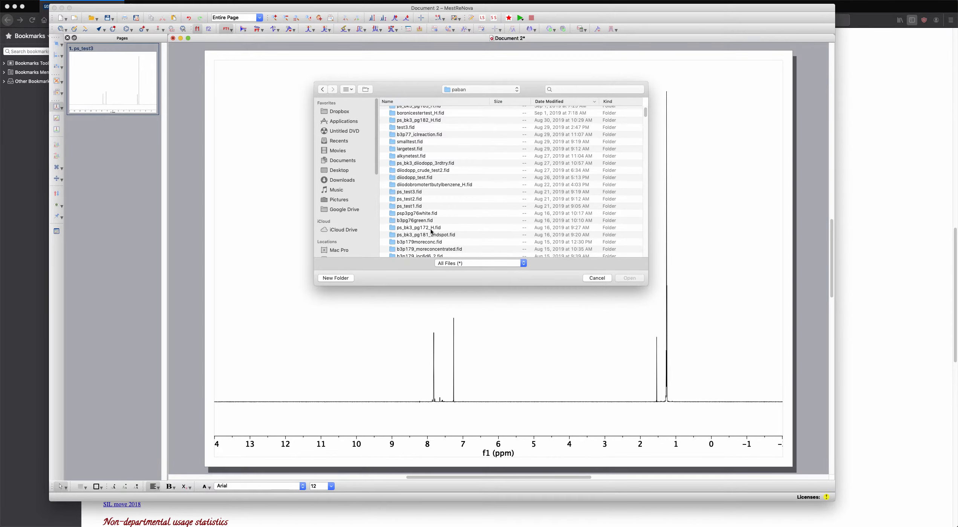
double_click(430, 229)
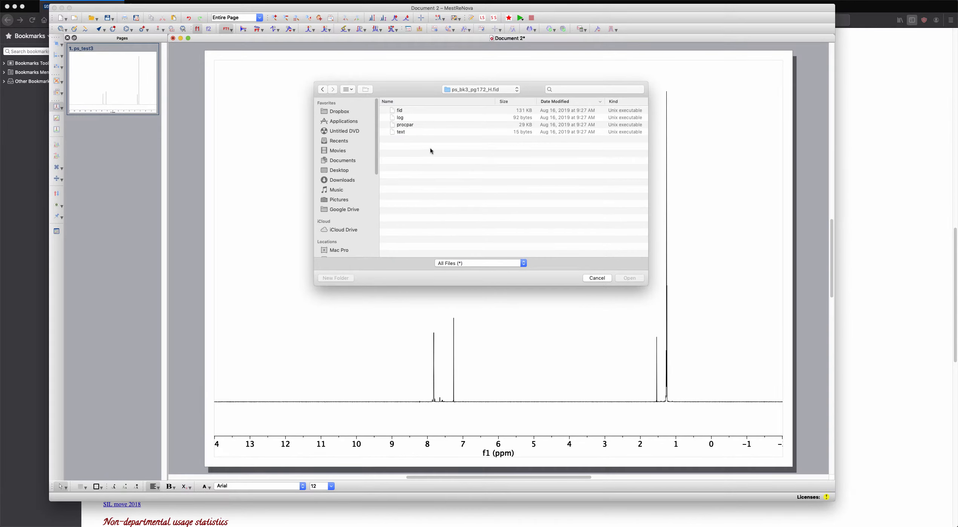
left_click(400, 110)
double_click(401, 110)
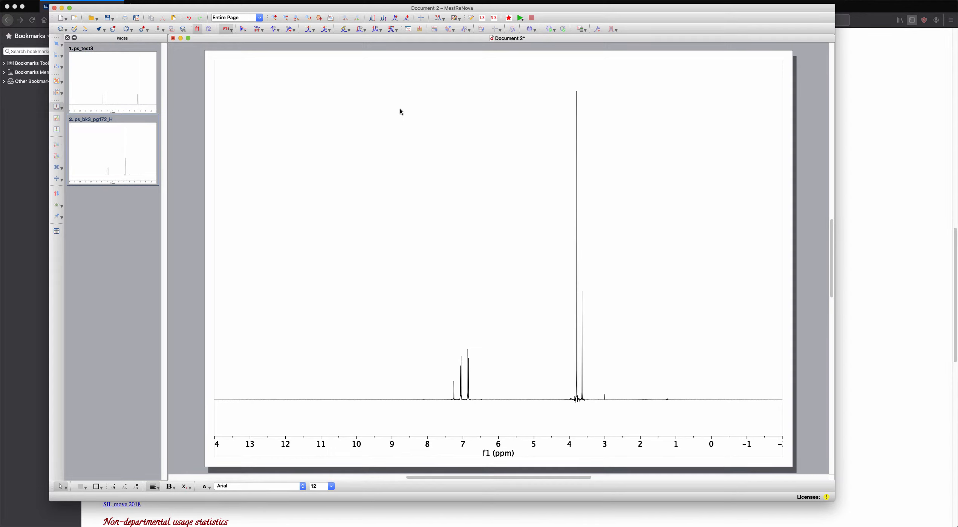
- Scale the peak heights of the ps_bk3_pg172_H spectrum up and down to inspect it
scroll(484, 170, "down", 3)
scroll(485, 170, "up", 6)
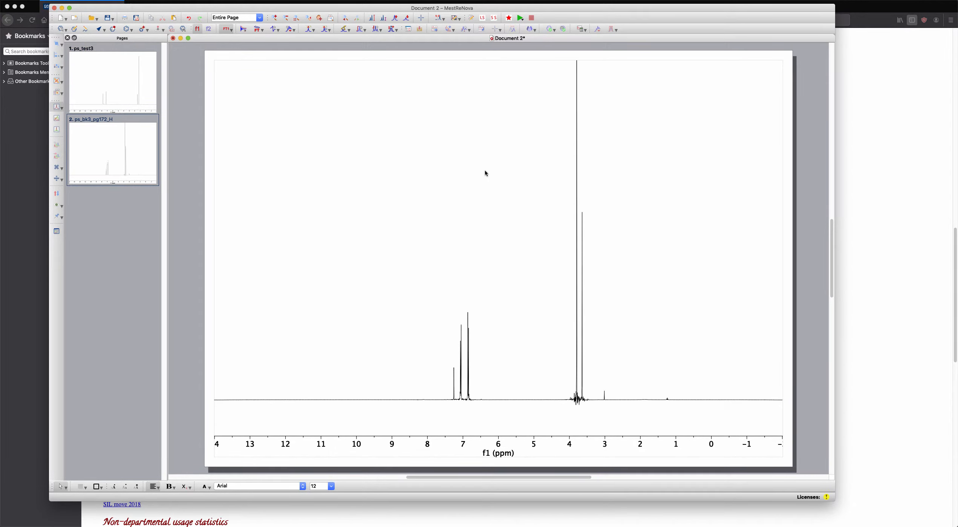
scroll(485, 172, "down", 3)
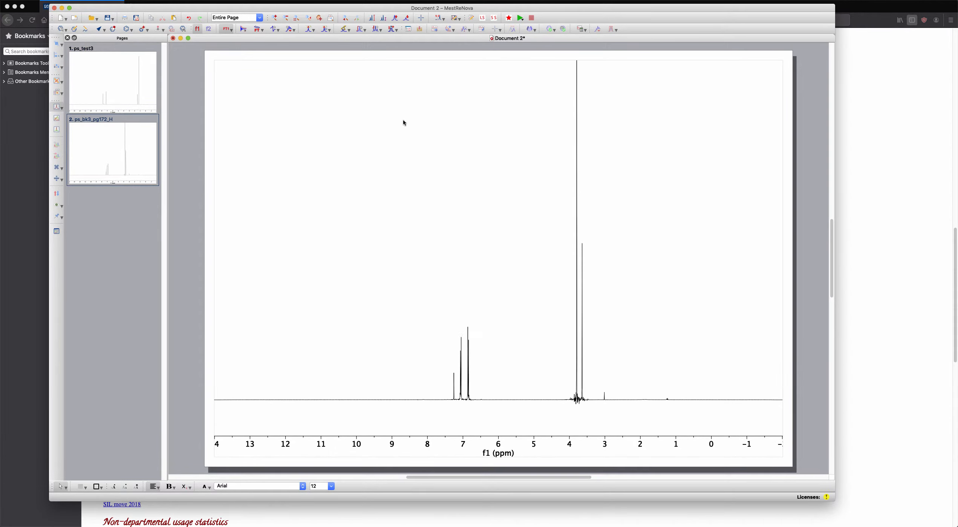
- Open the fid file in the decylbromoalkyne.fid folder, found in another member's folder of the same research group
left_click(93, 19)
left_click(476, 89)
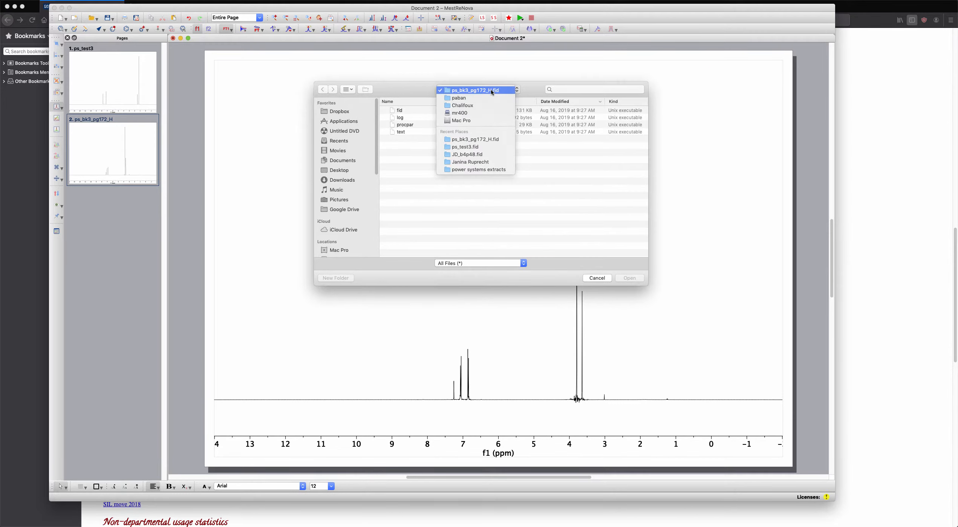
left_click(481, 106)
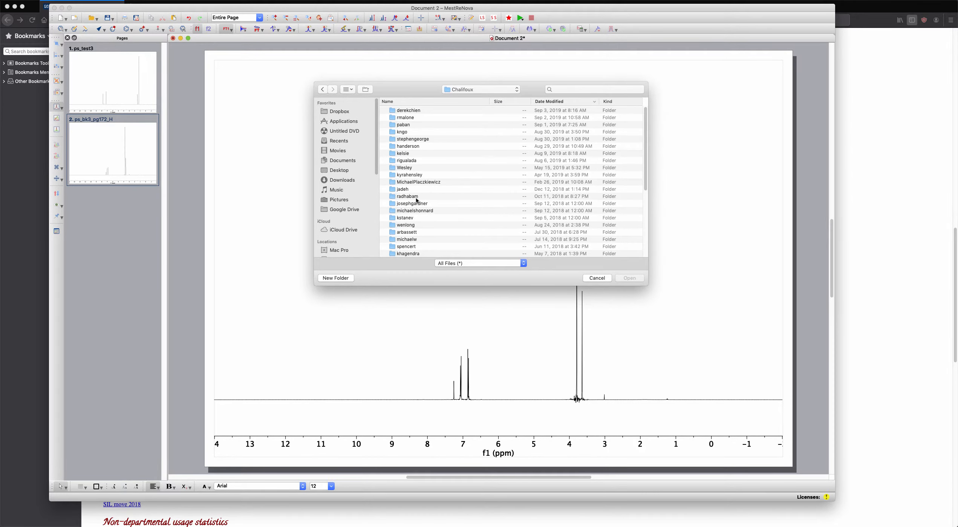
scroll(416, 196, "down", 3)
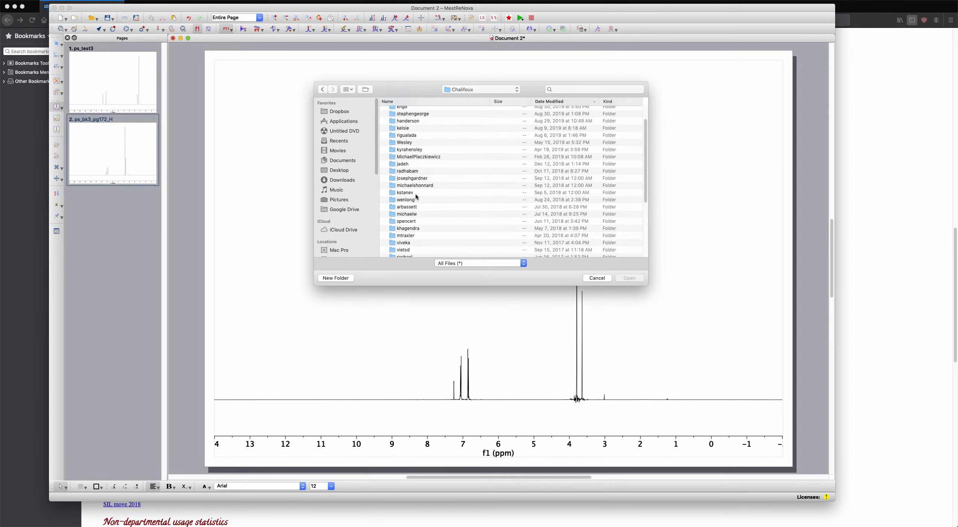
double_click(414, 228)
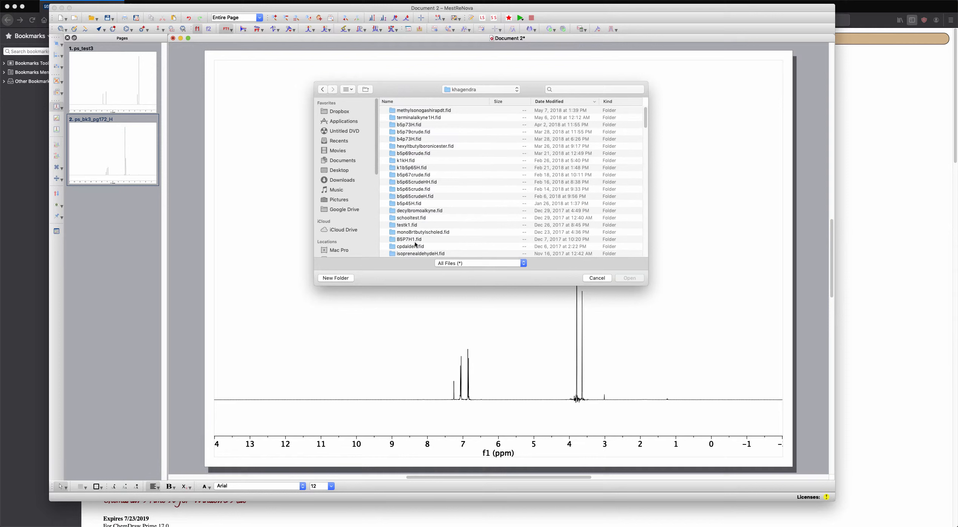
double_click(416, 212)
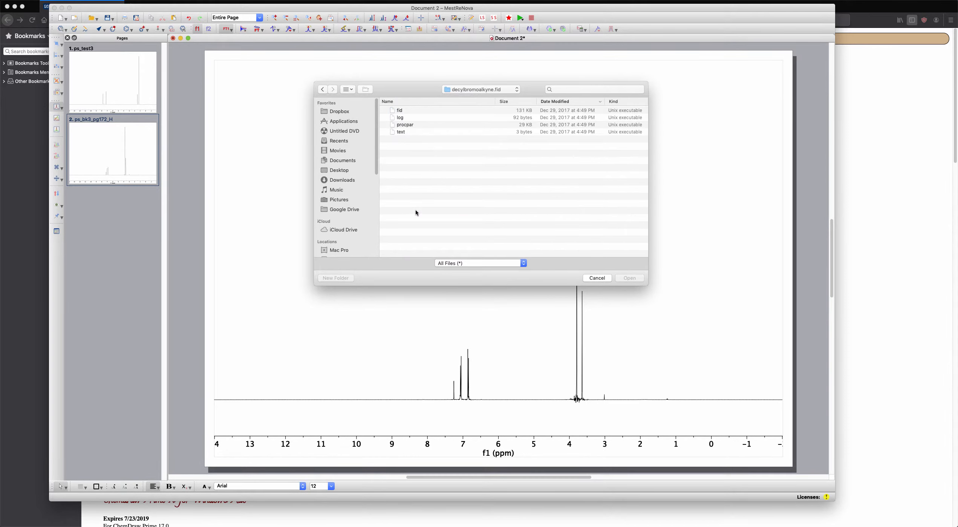
left_click(402, 112)
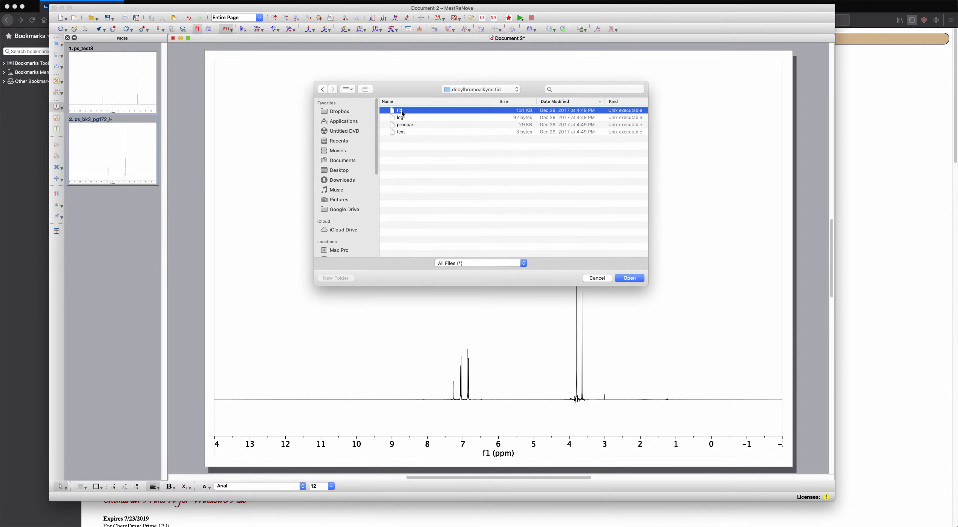
double_click(402, 113)
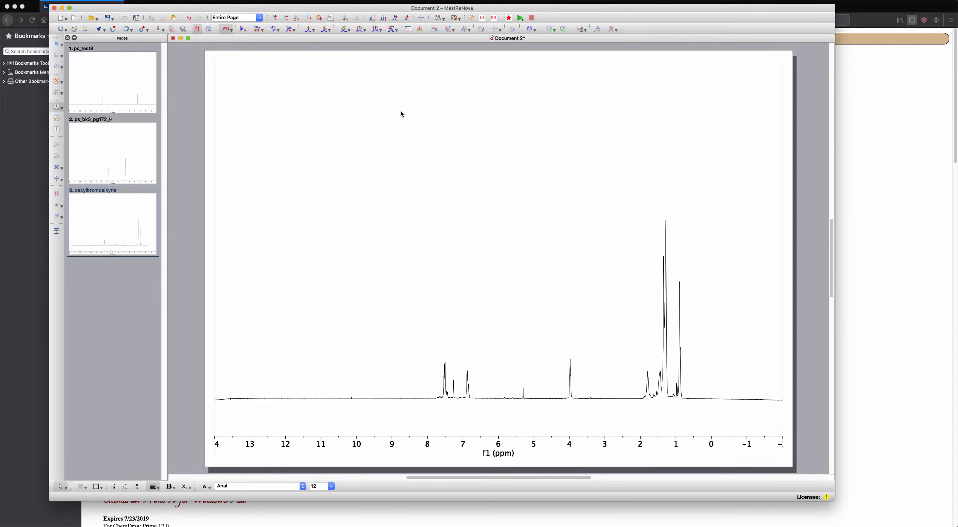
- Open the fid file in the walmart-olive-oil.fid folder, found in another research group's folder on the mr400 share
left_click(92, 18)
left_click(511, 89)
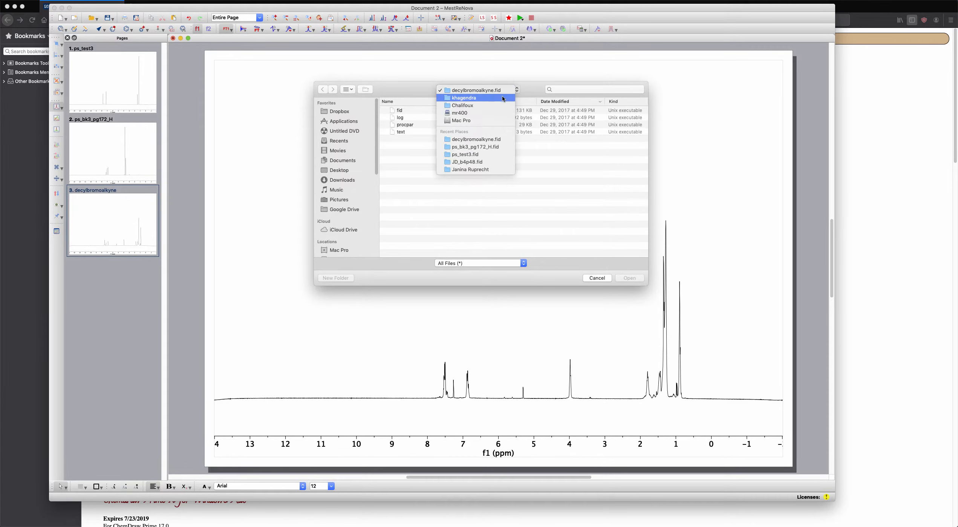
left_click(499, 113)
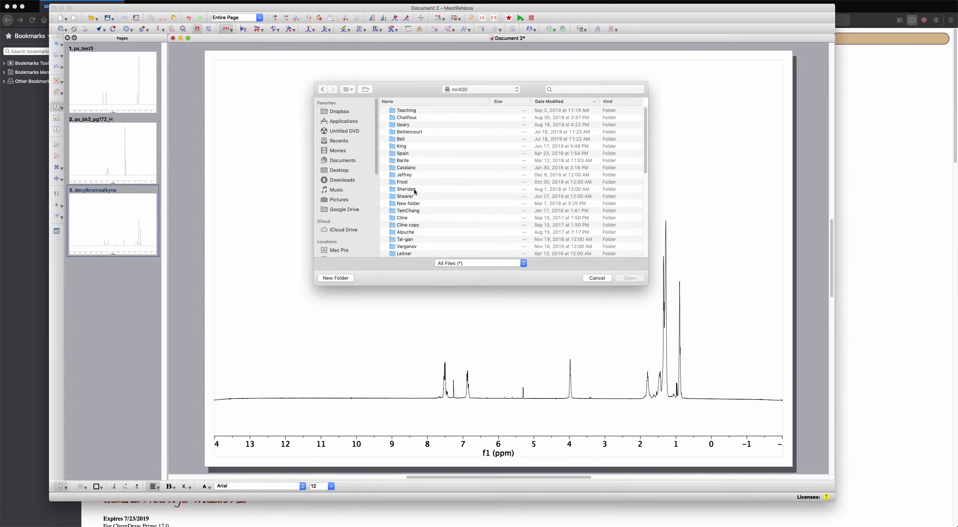
scroll(414, 191, "down", 10)
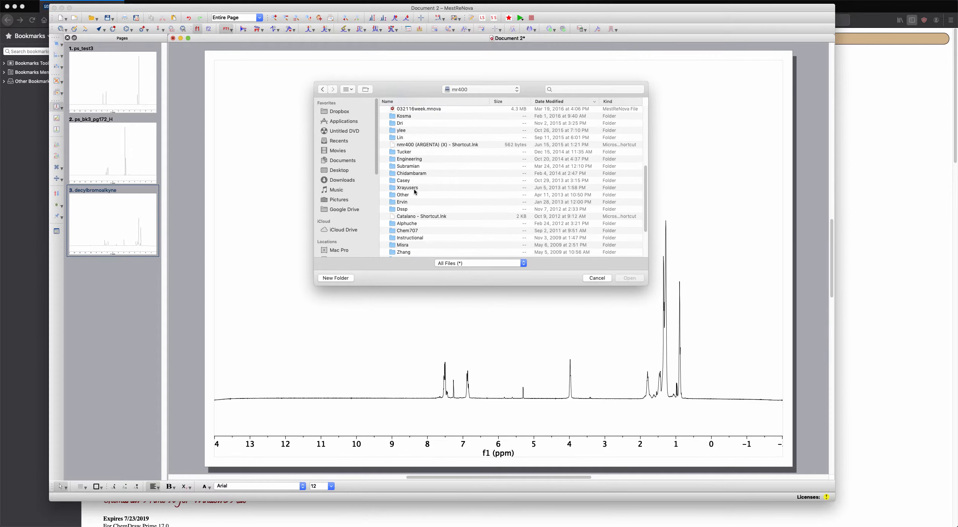
scroll(414, 191, "down", 5)
scroll(414, 191, "up", 10)
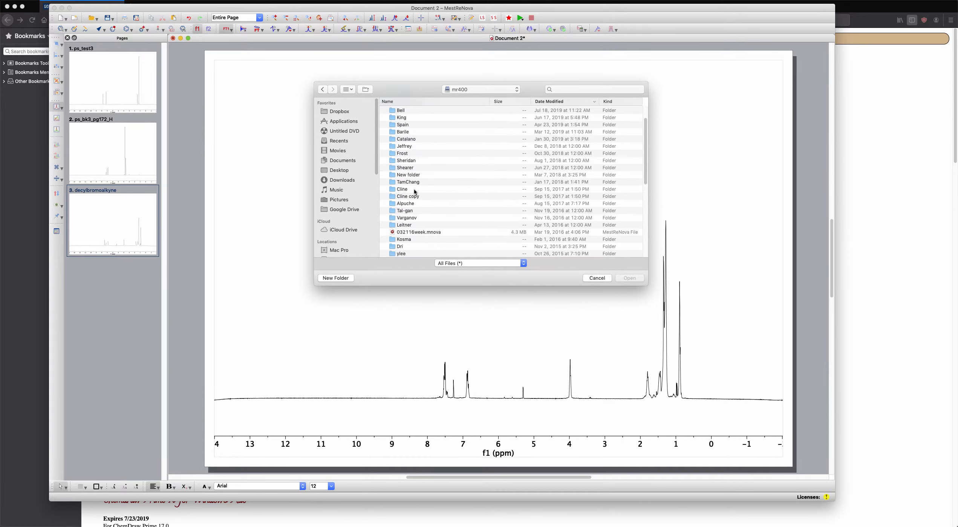
double_click(402, 126)
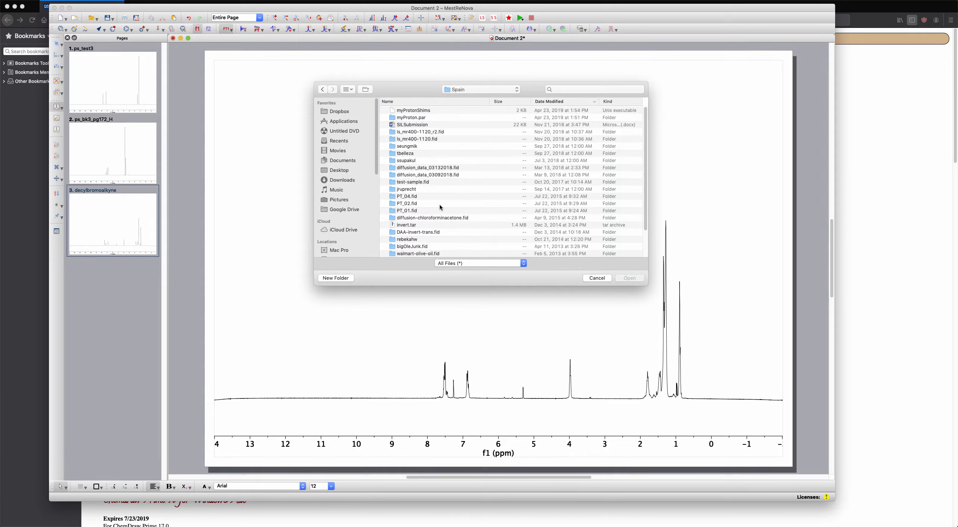
scroll(426, 173, "down", 3)
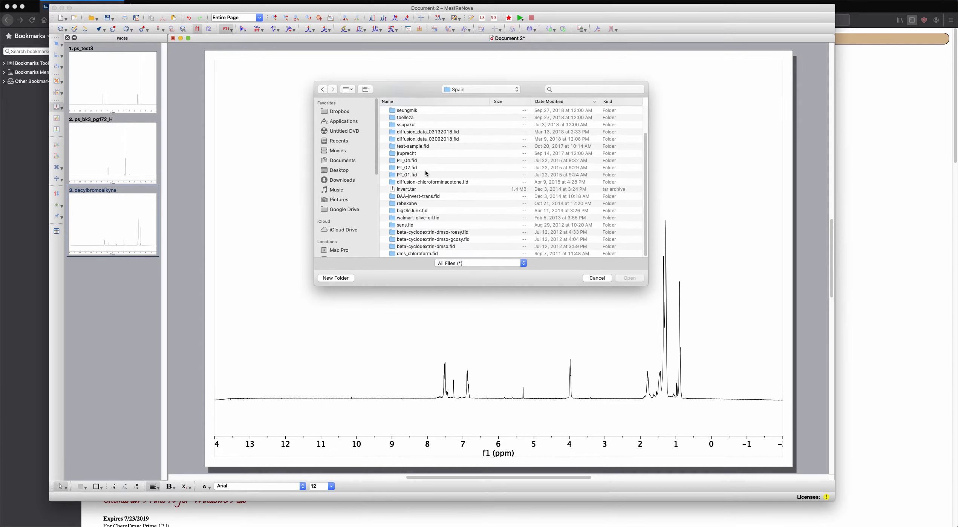
double_click(412, 218)
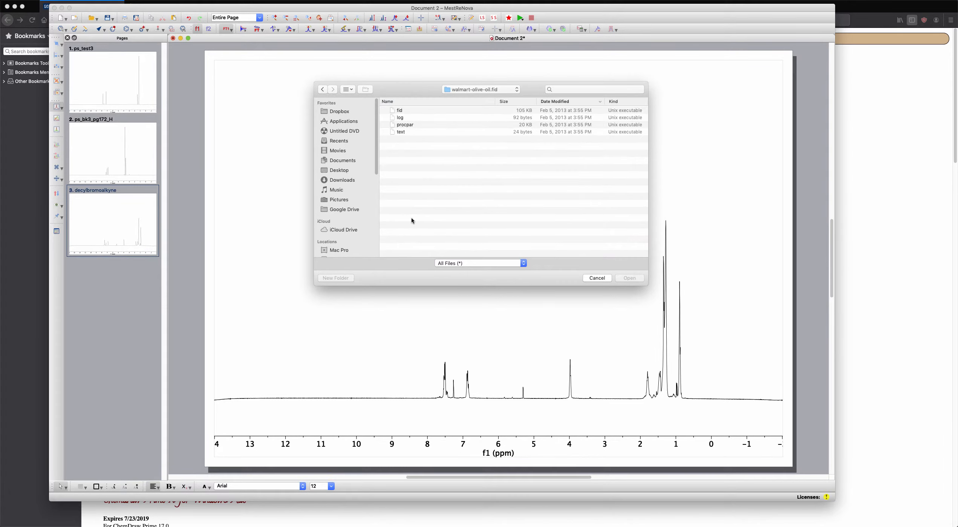
left_click(400, 110)
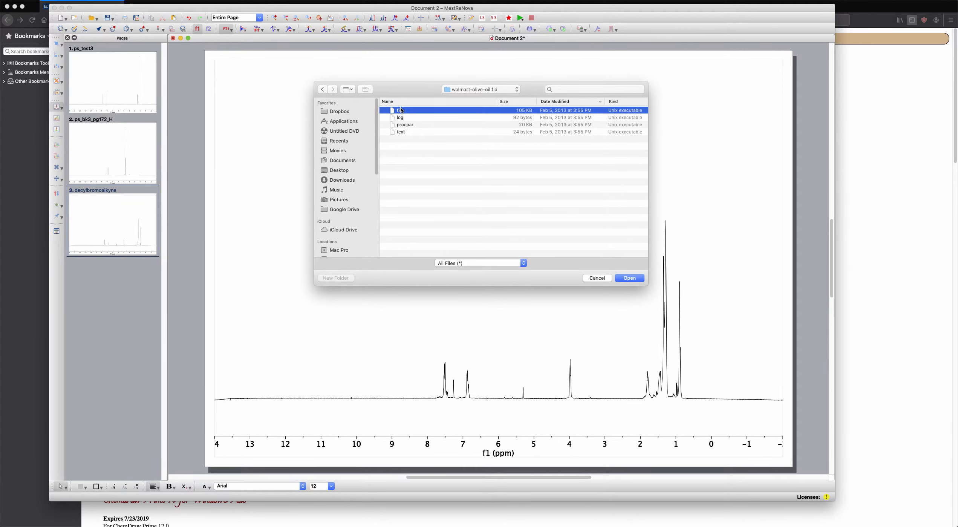
double_click(401, 110)
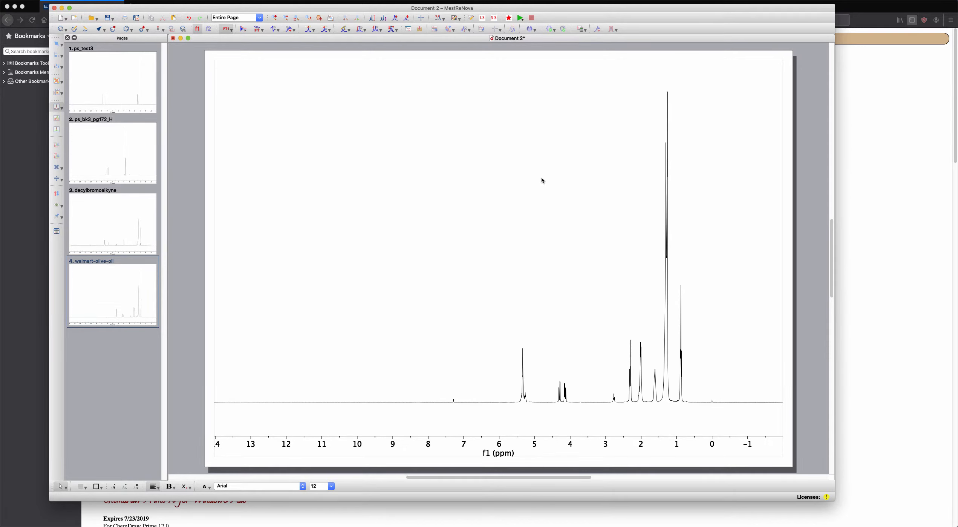
- Shift the zero-order phase of the walmart-olive-oil spectrum to PH0 124.98 with manual phase correction and inspect the distorted baseline
scroll(692, 388, "up", 8)
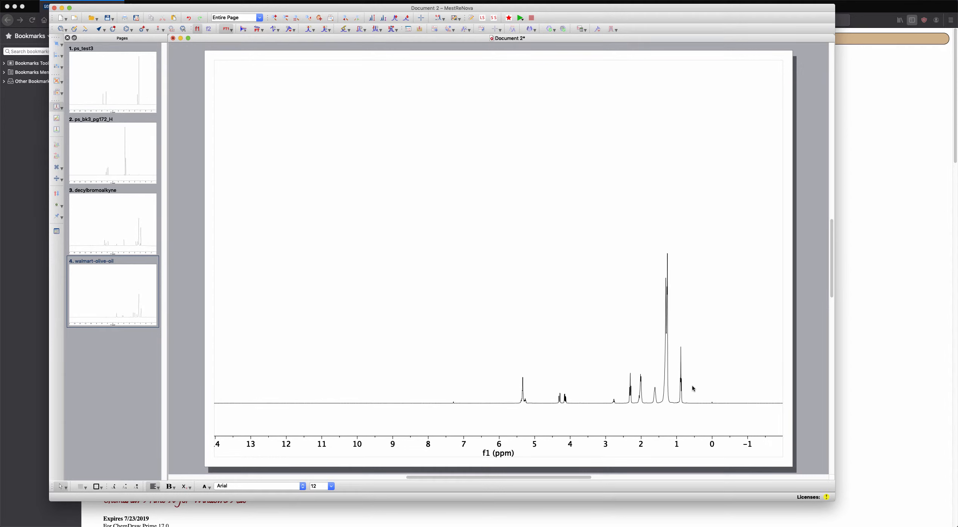
scroll(692, 388, "up", 5)
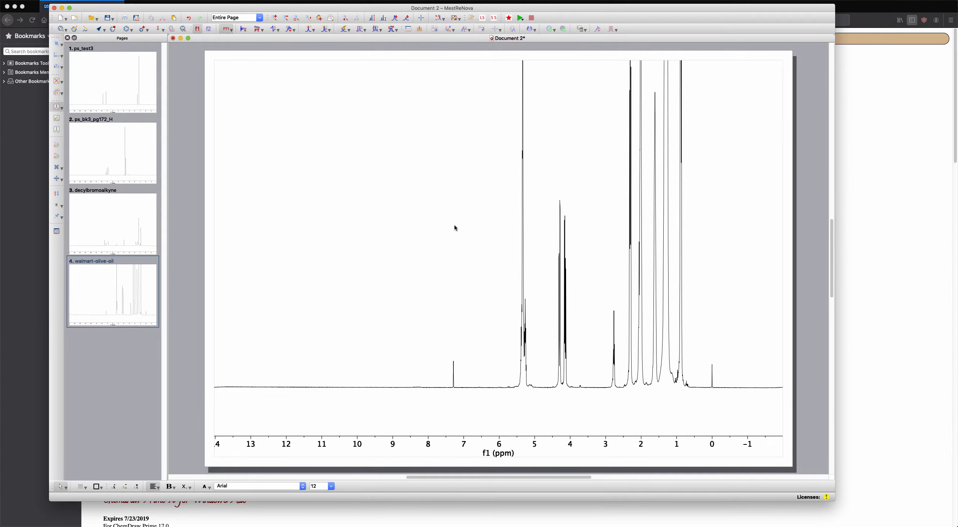
left_click(276, 29)
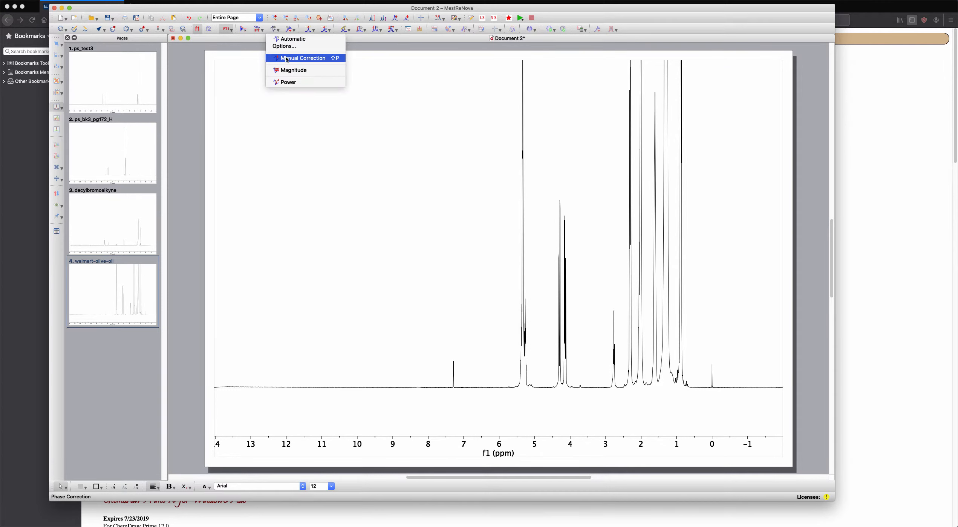
left_click(300, 58)
left_click_drag(255, 144, 259, 114)
left_click(150, 103)
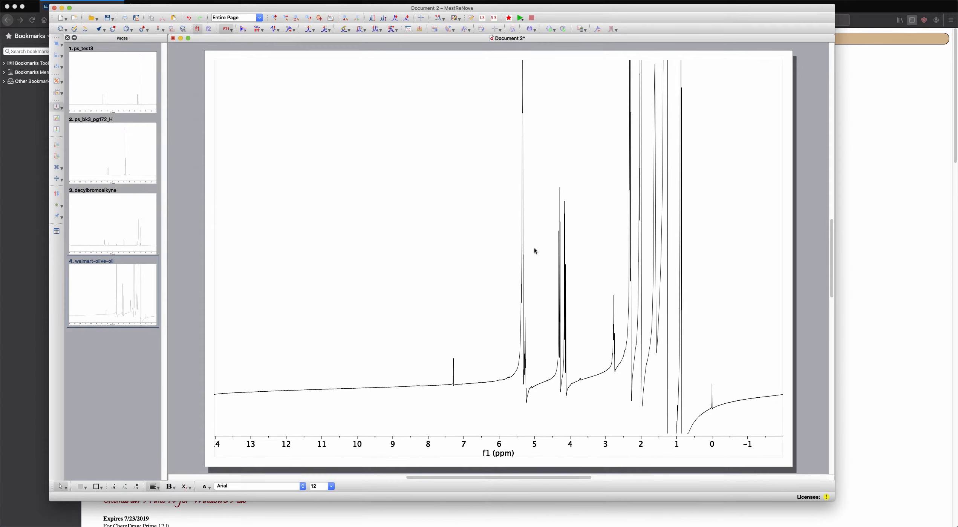
scroll(535, 249, "up", 8)
scroll(534, 248, "down", 6)
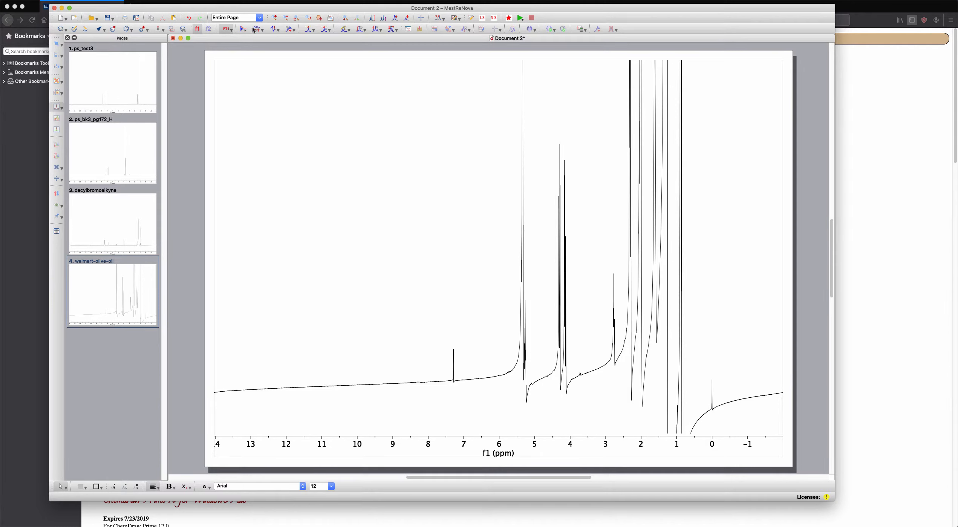
- Manually correct the zero-order phase of the walmart-olive-oil spectrum to PH0 103.62, then reduce the peak heights
left_click(277, 30)
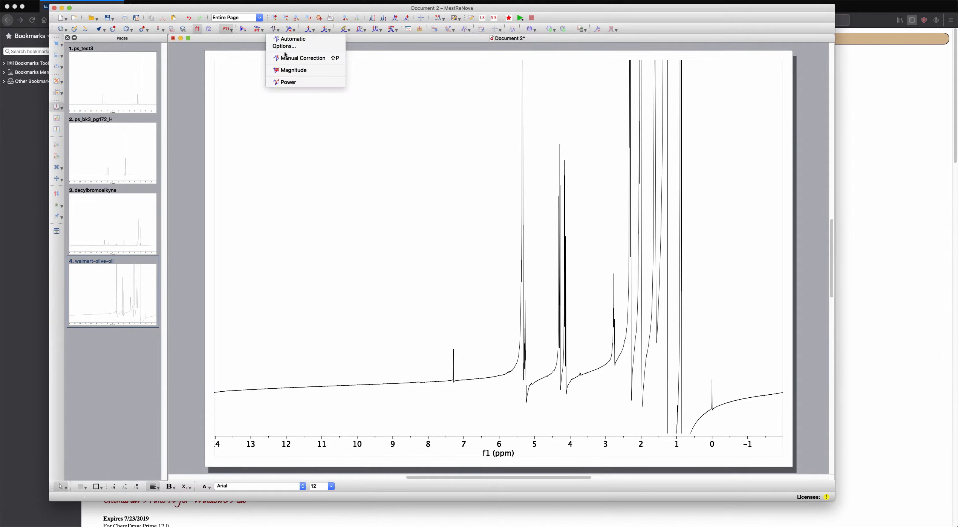
left_click(285, 59)
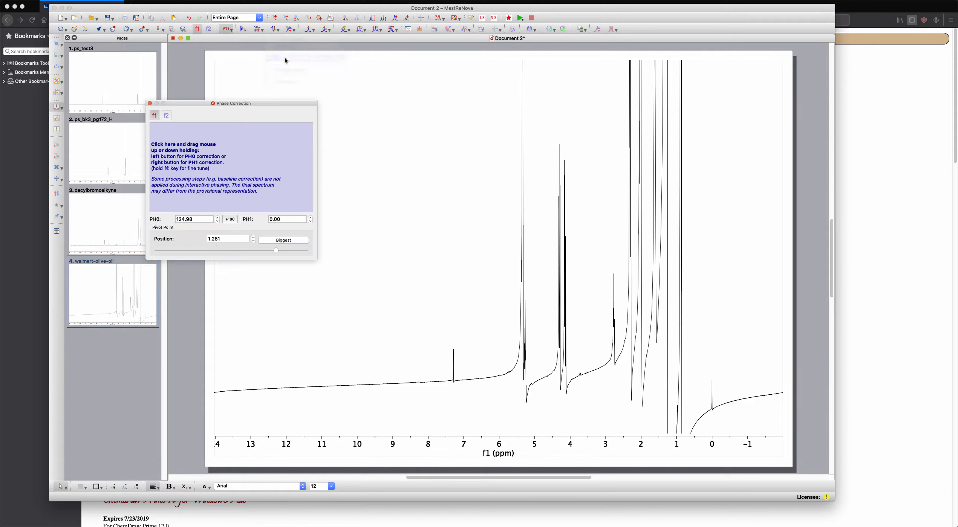
left_click(241, 165)
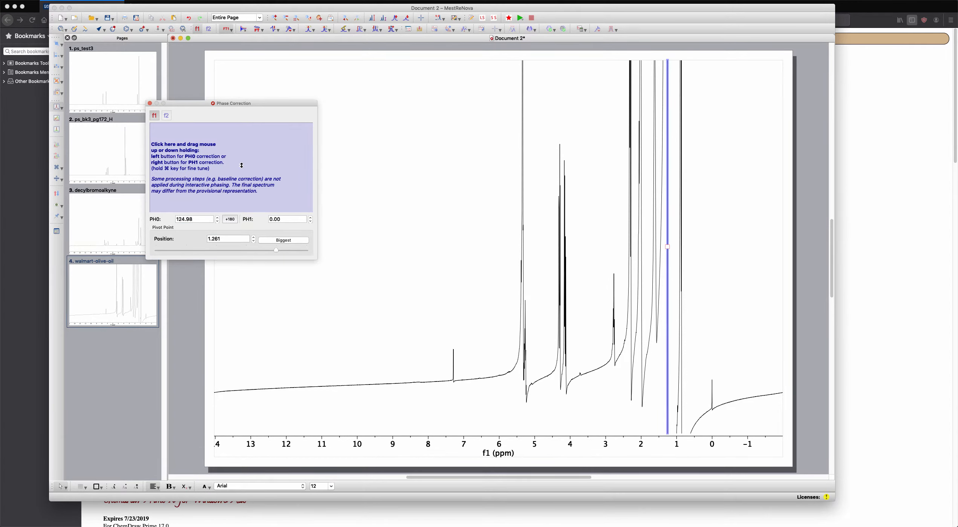
left_click_drag(241, 165, 245, 211)
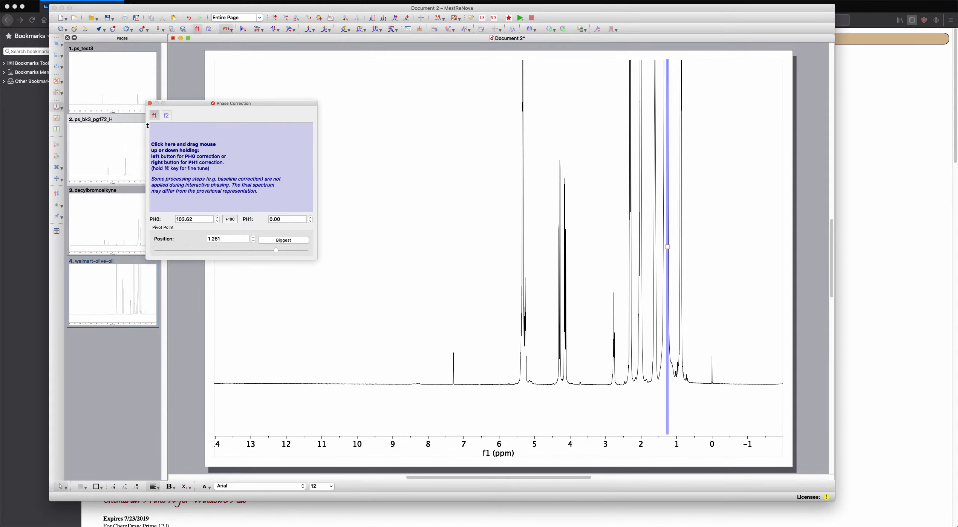
left_click(150, 103)
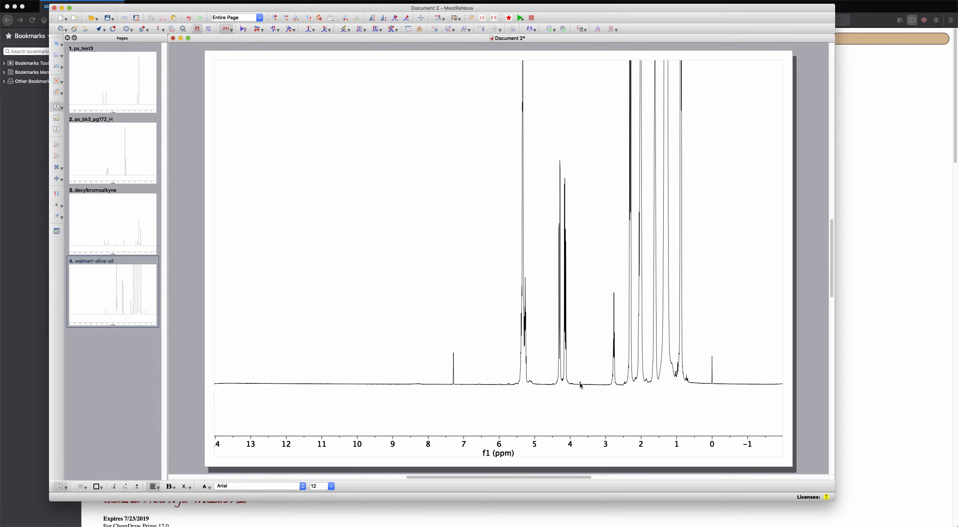
scroll(576, 383, "down", 5)
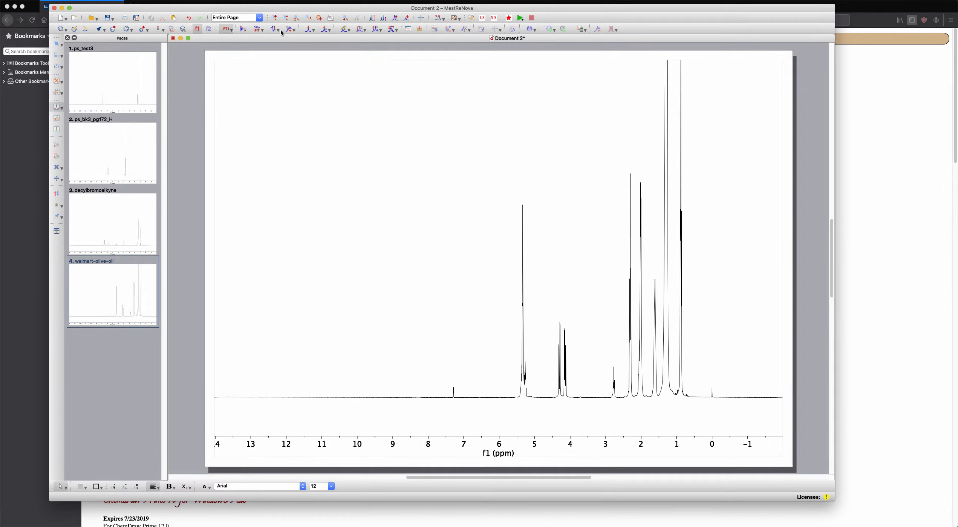
- Reference the small peak near 0 ppm in the walmart-olive-oil spectrum to a new shift of 0 ppm
left_click(275, 17)
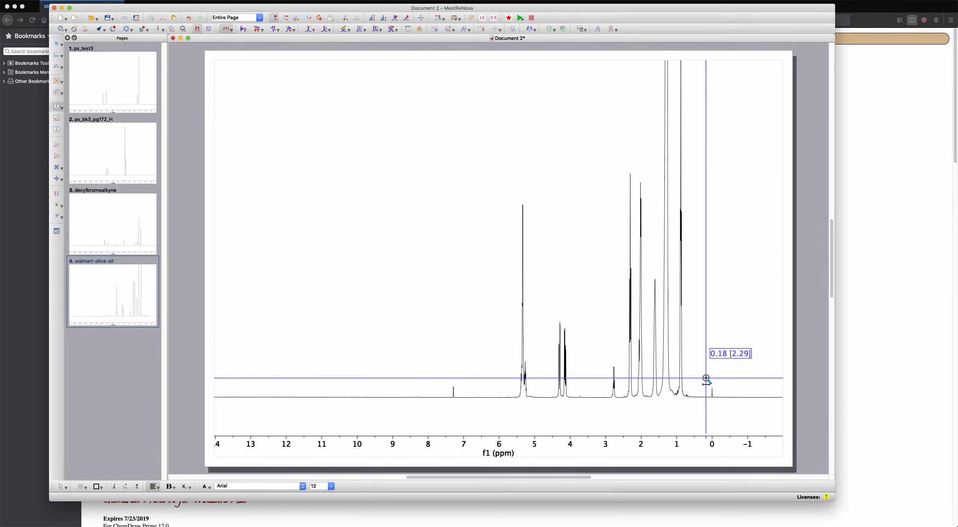
scroll(706, 355, "down", 2)
scroll(706, 355, "up", 2)
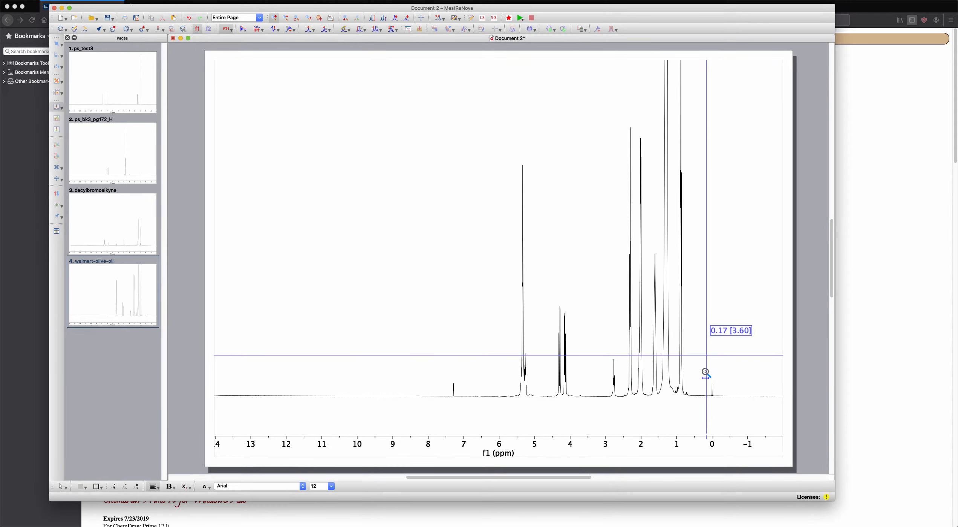
left_click_drag(705, 368, 720, 370)
scroll(543, 289, "up", 5)
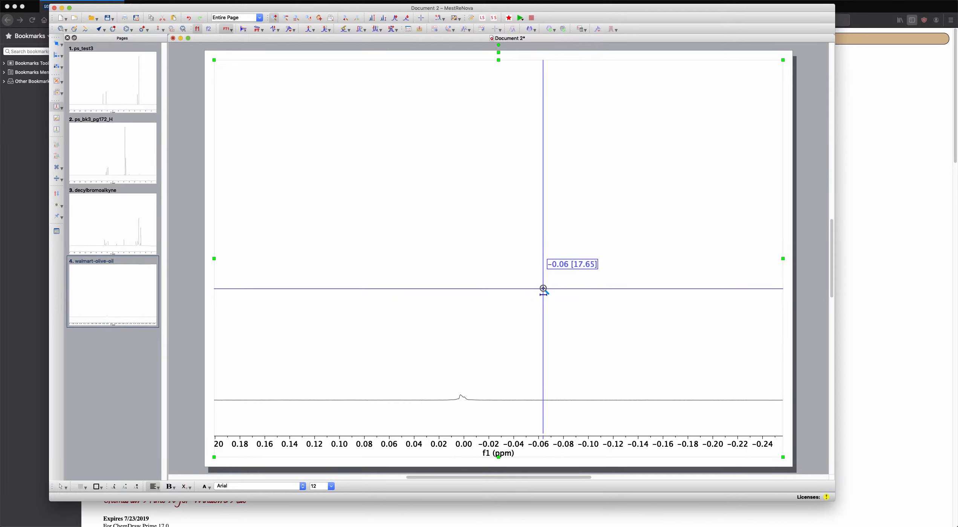
scroll(543, 289, "up", 5)
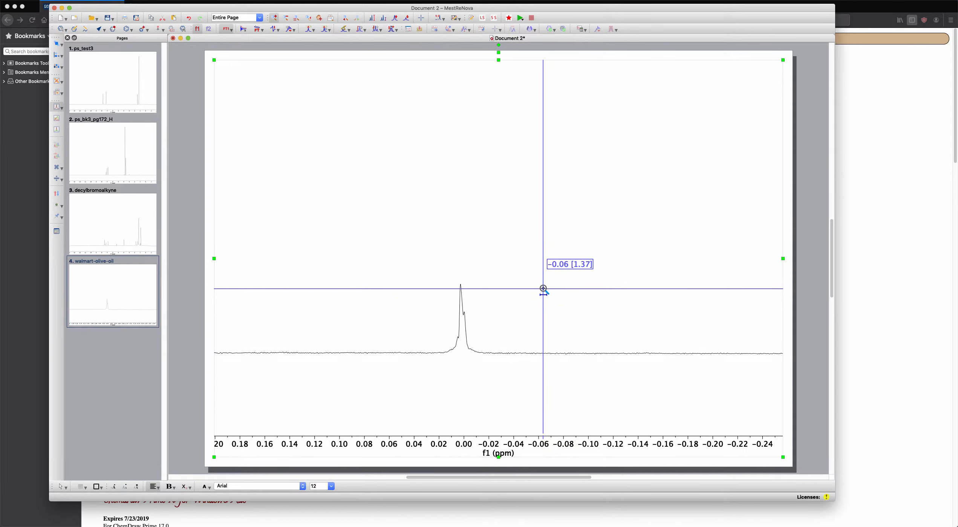
scroll(543, 288, "down", 3)
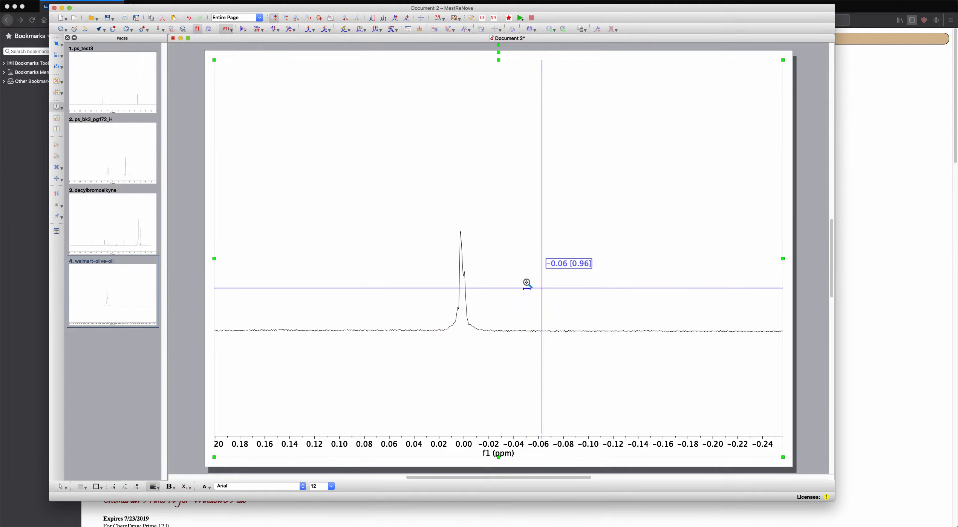
left_click(311, 30)
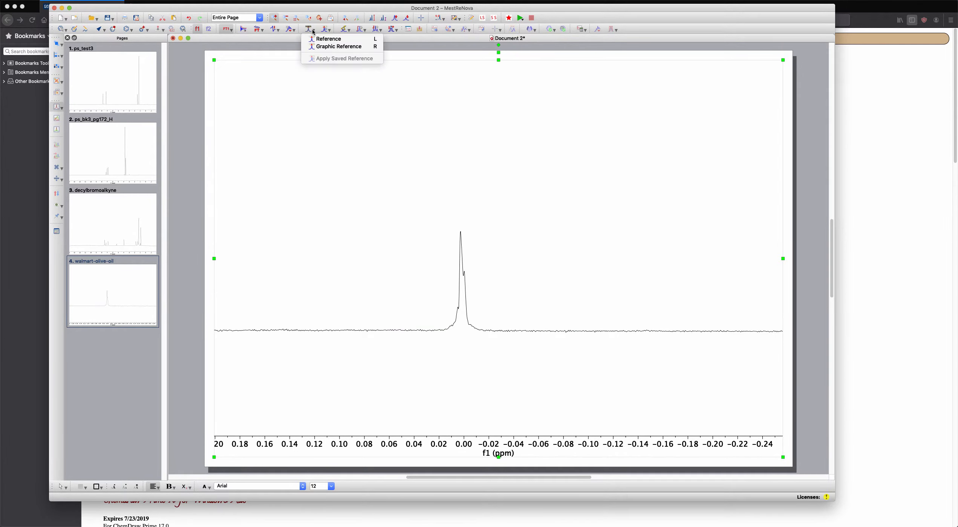
left_click(321, 39)
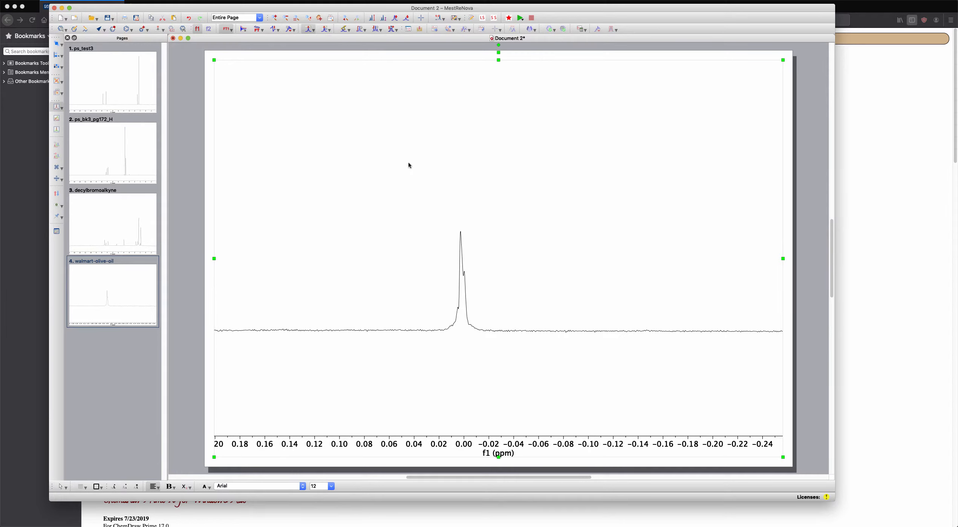
left_click(462, 241)
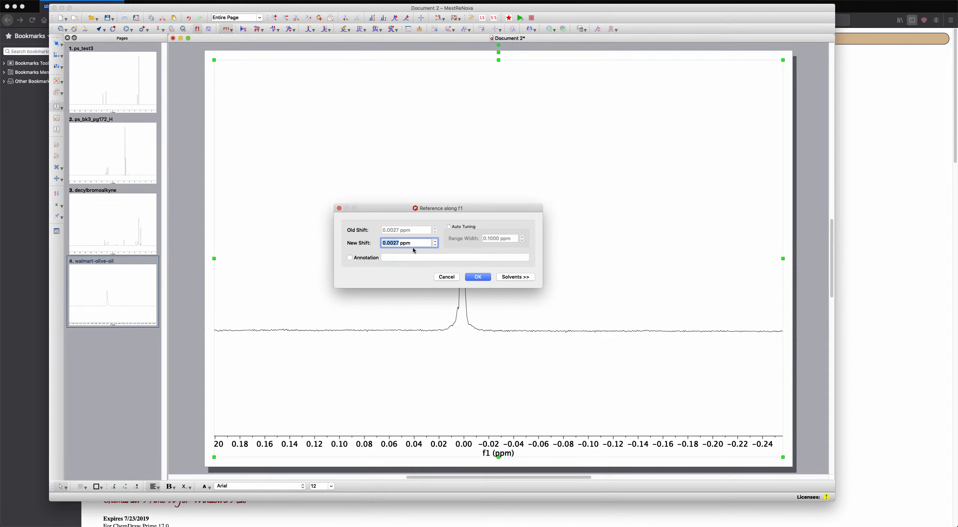
left_click(475, 277)
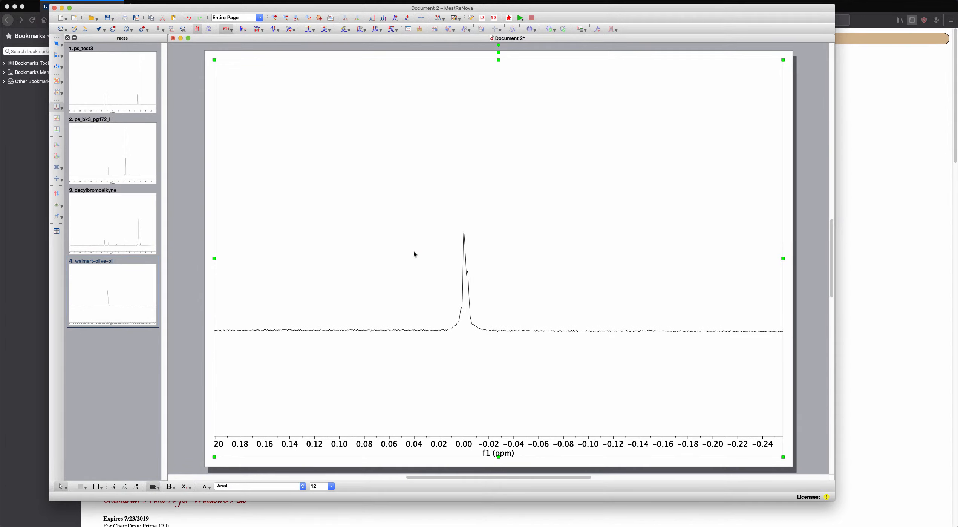
- Restore the full walmart-olive-oil spectrum, reduce its peak heights and pan the baseline down to just above the ppm axis
left_click(296, 18)
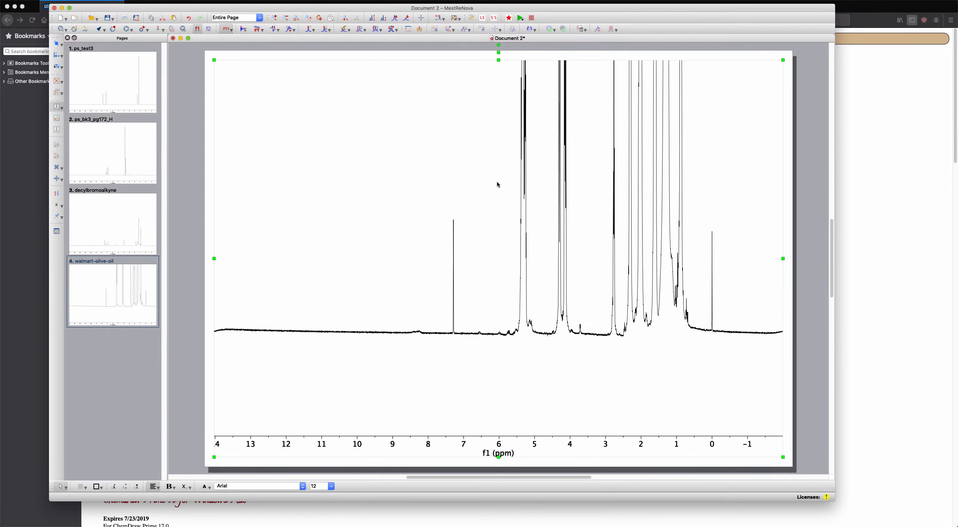
scroll(498, 185, "up", 3)
scroll(499, 185, "down", 6)
scroll(499, 185, "down", 4)
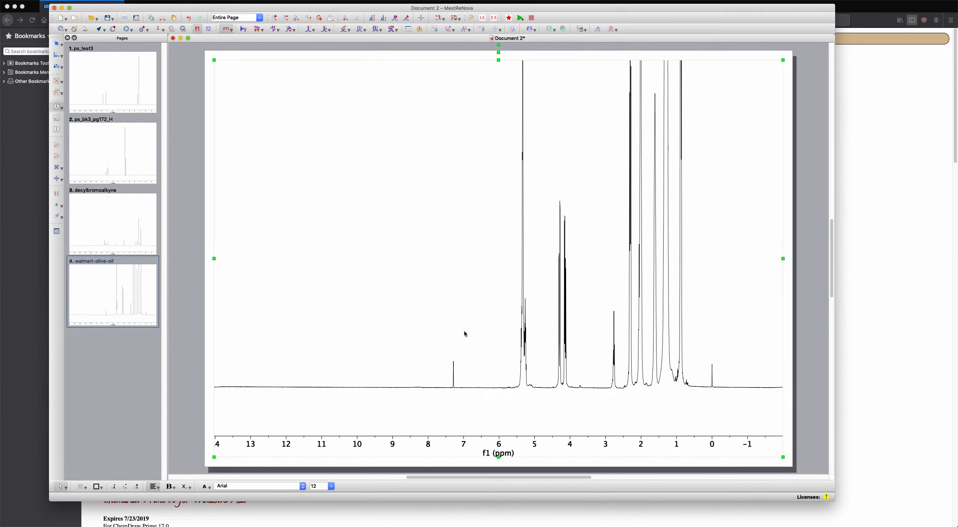
left_click(318, 18)
left_click_drag(454, 392, 454, 407)
left_click_drag(449, 411, 448, 418)
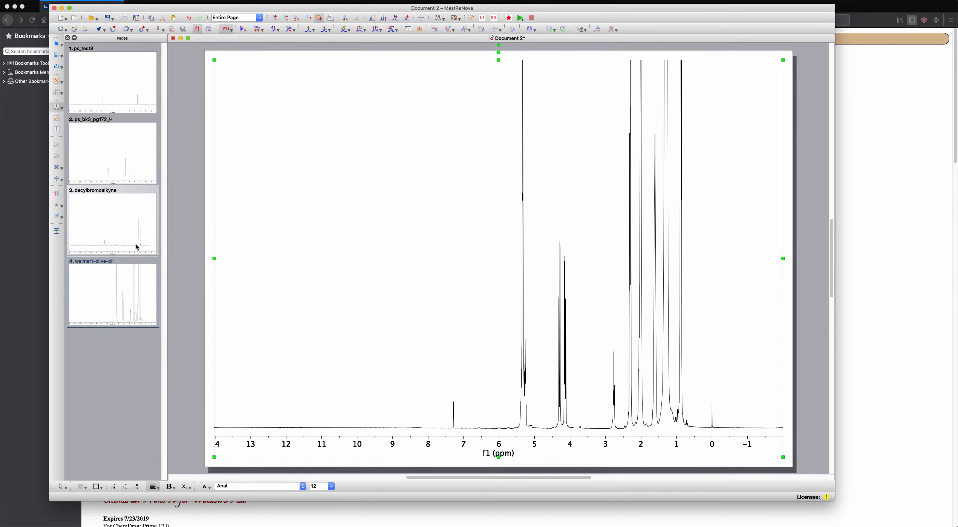
- Open the Parameters table for the decylbromoalkyne spectrum, review its acquisition parameters and close the table
left_click(137, 231)
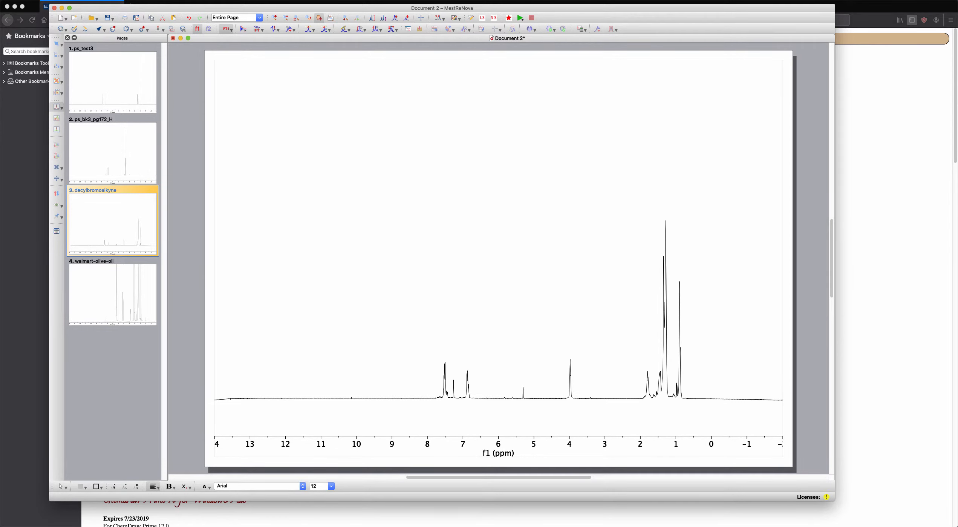
left_click(95, 0)
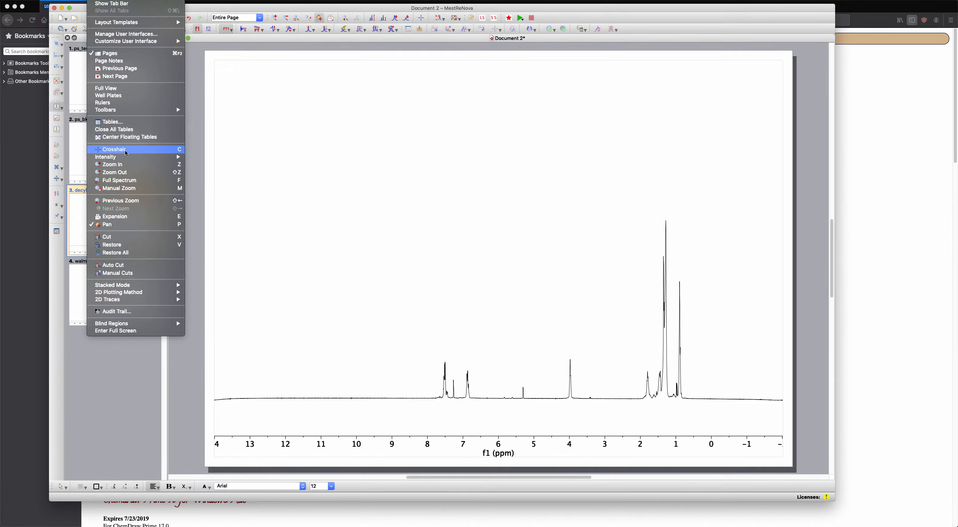
left_click(125, 122)
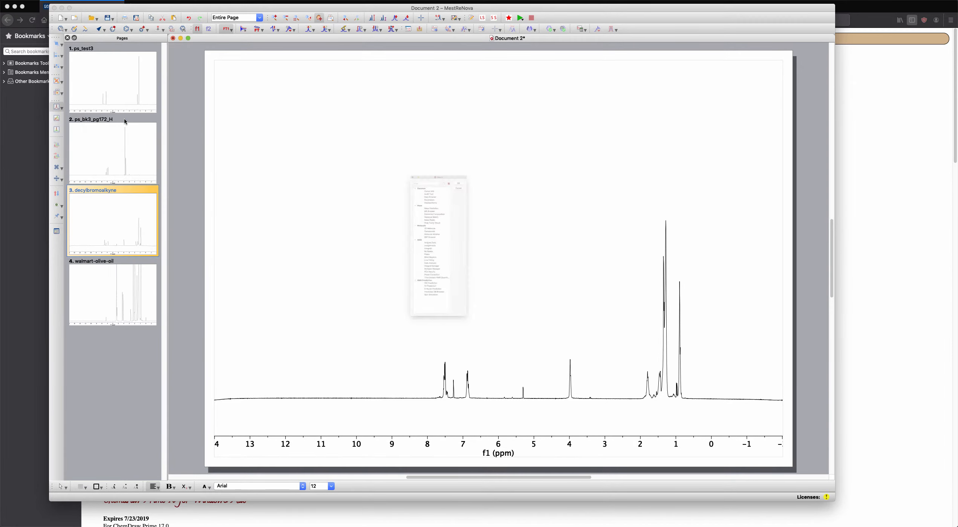
left_click(394, 127)
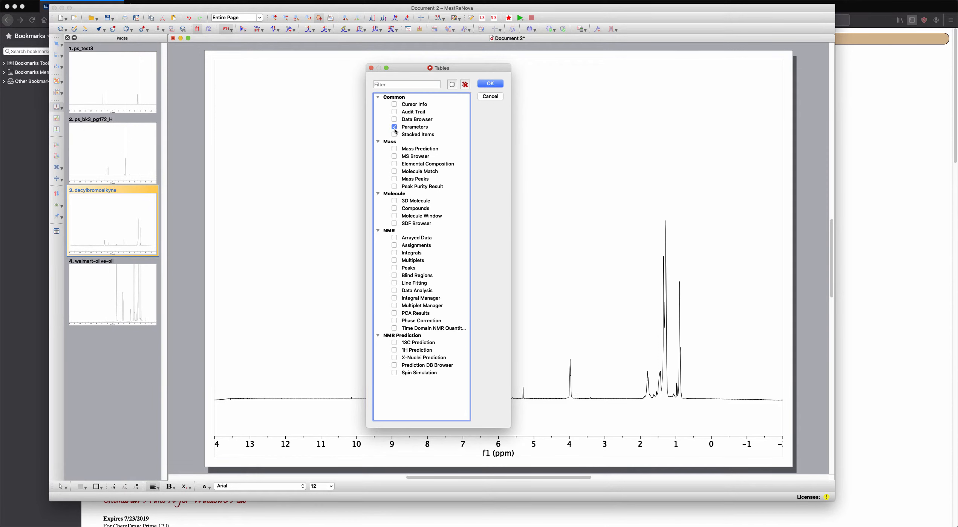
left_click(490, 83)
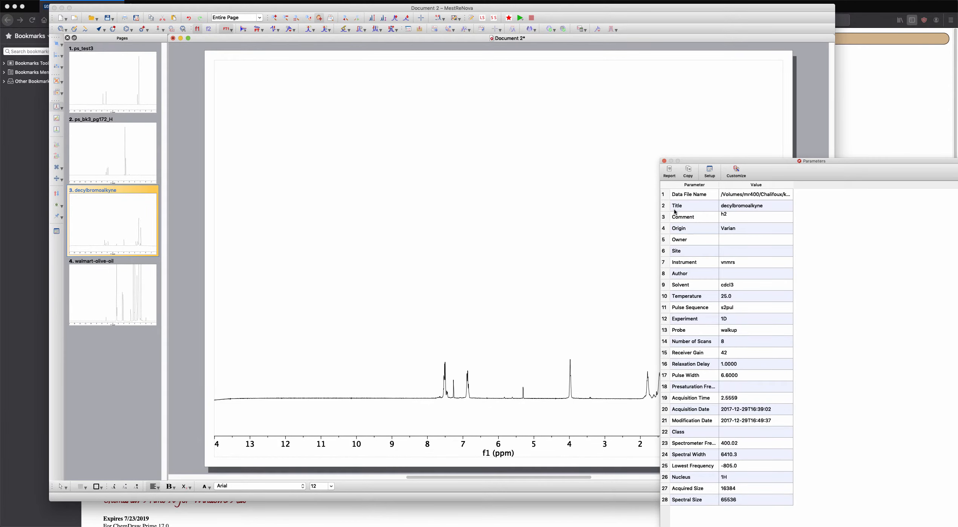
left_click(664, 161)
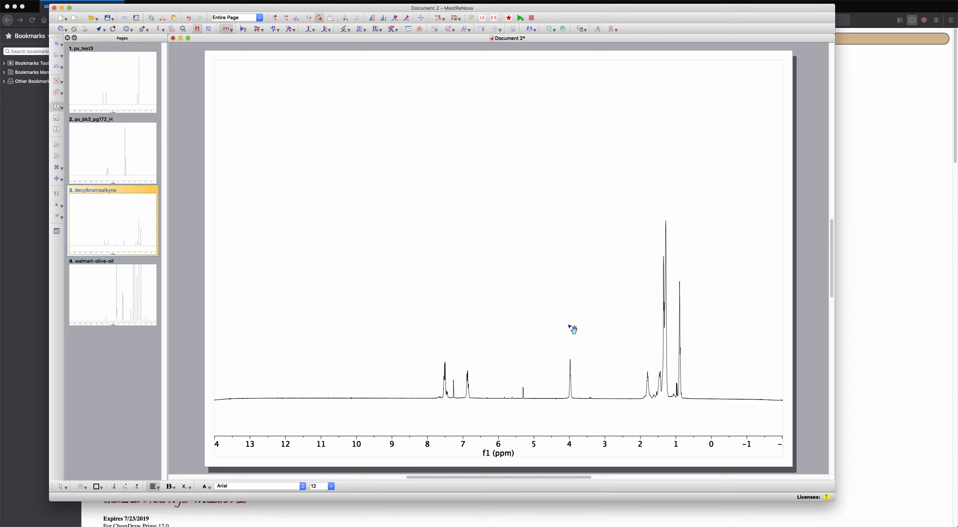
- Reference the taller line of the solvent peak near 7.27 ppm in the decylbromoalkyne spectrum to Chloroform-d at 7.260 ppm
scroll(572, 327, "down", 2)
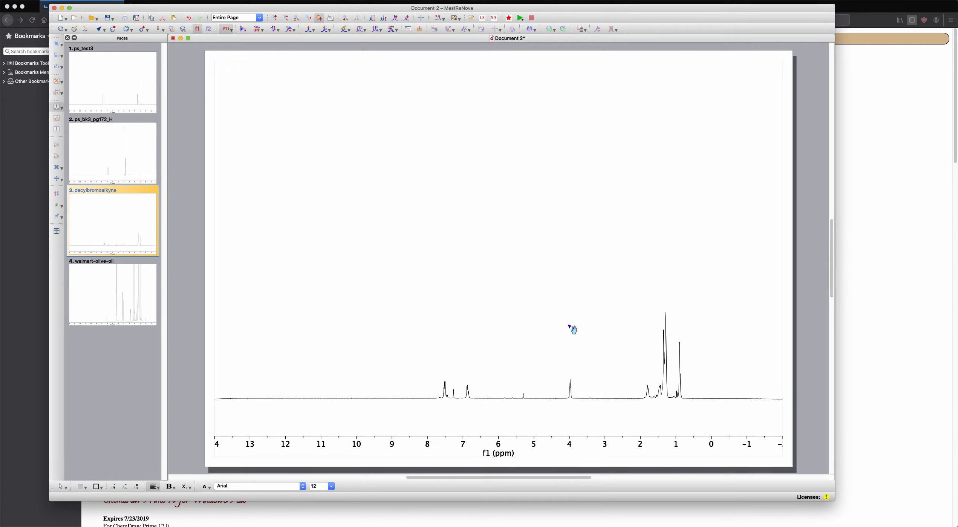
scroll(571, 327, "up", 6)
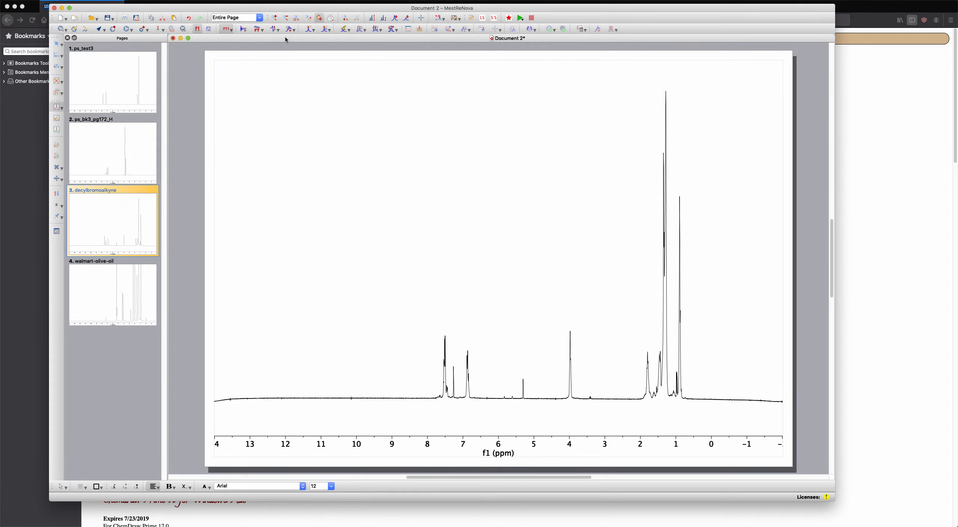
left_click(274, 17)
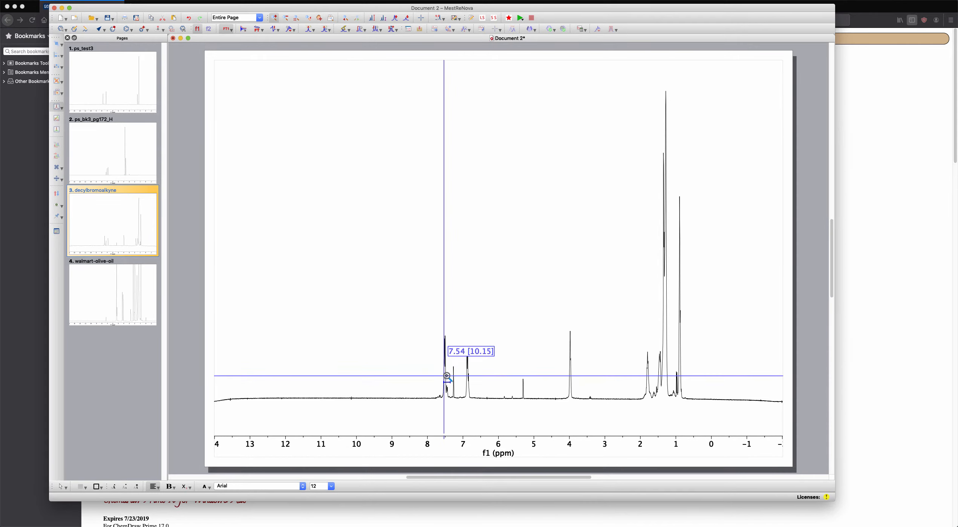
left_click_drag(449, 374, 457, 377)
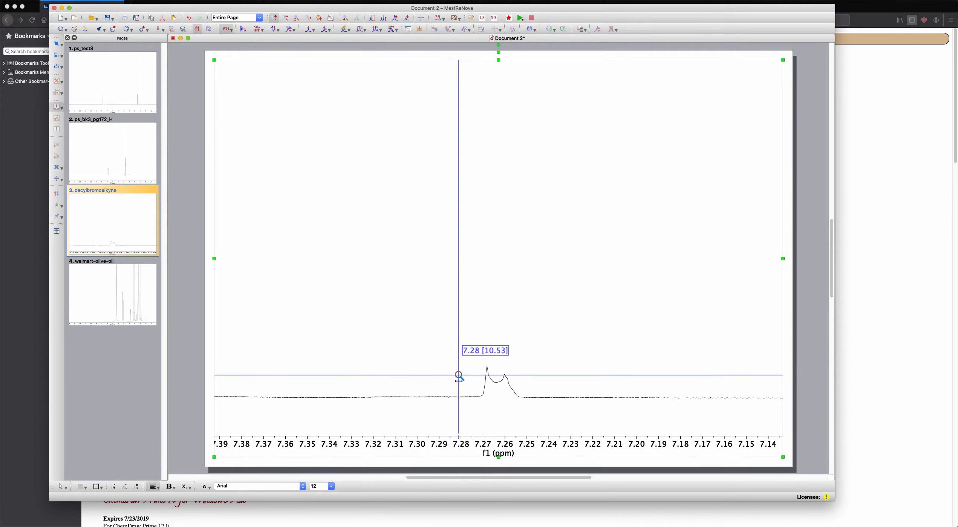
scroll(474, 345, "up", 10)
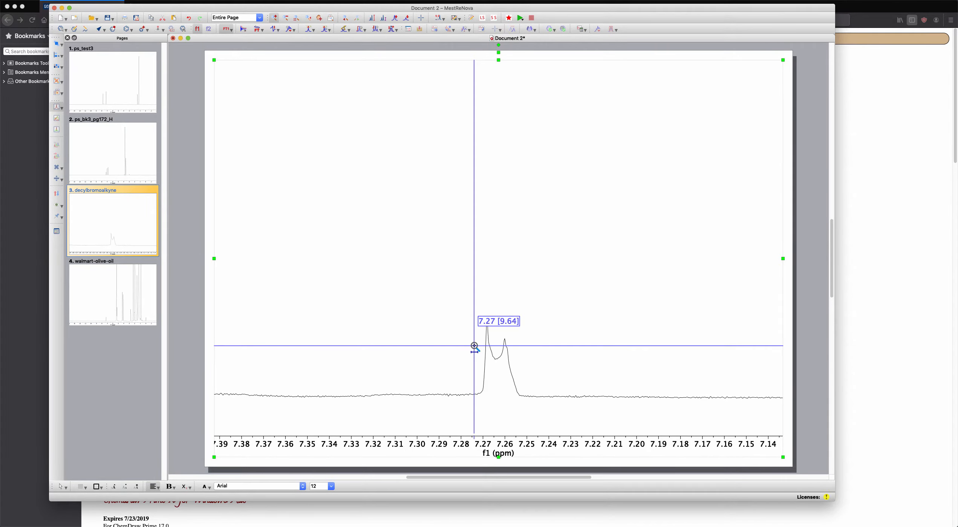
scroll(472, 342, "up", 3)
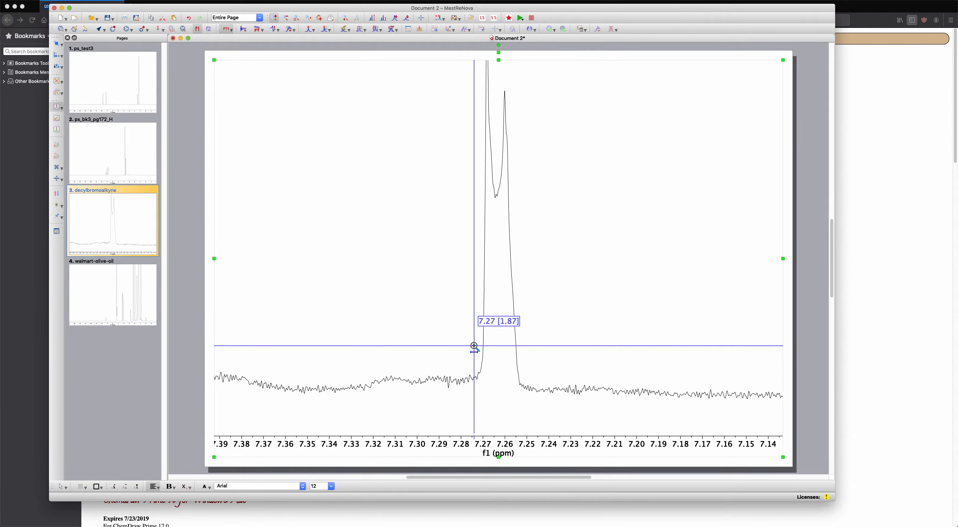
scroll(472, 331, "down", 6)
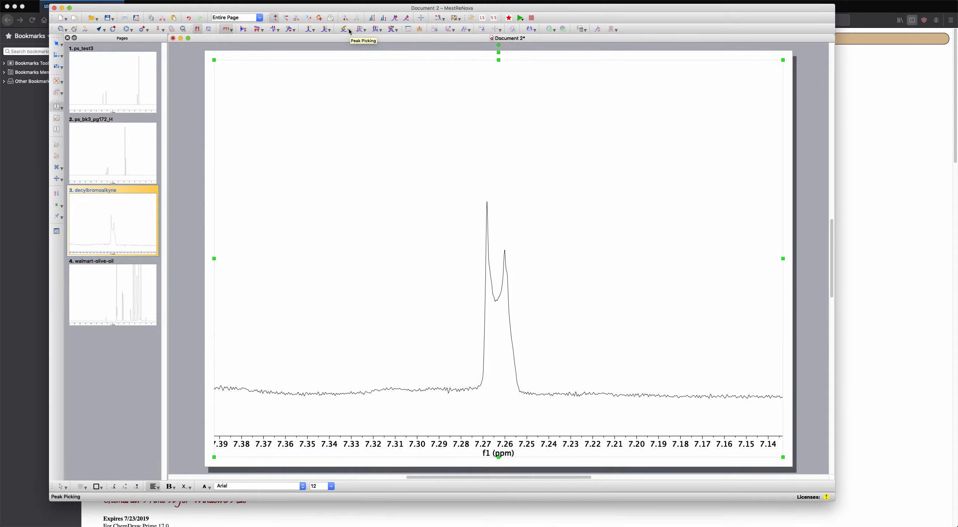
left_click(309, 29)
left_click(317, 40)
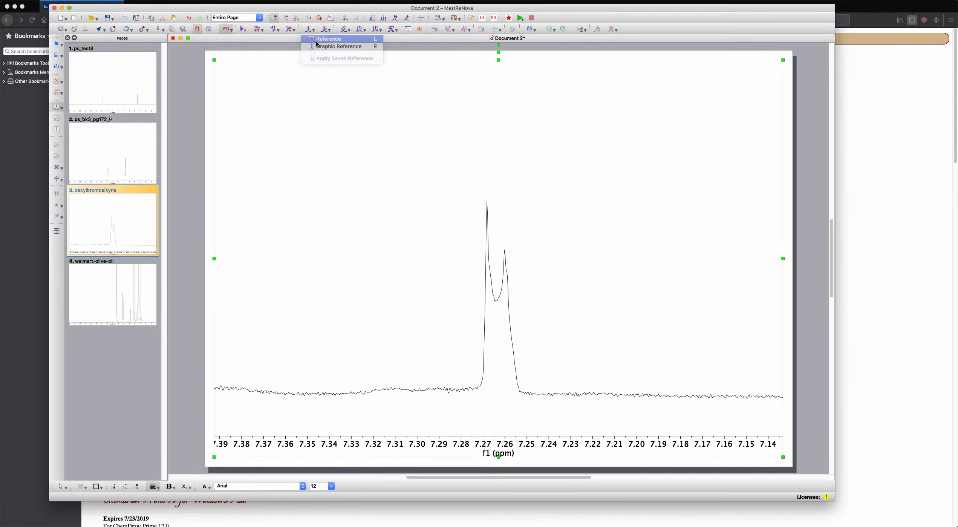
left_click(492, 216)
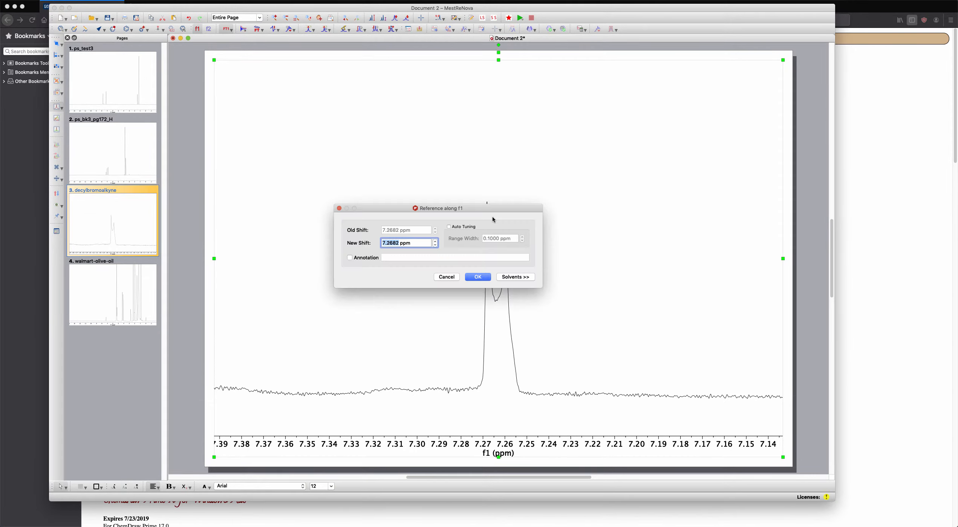
left_click(515, 279)
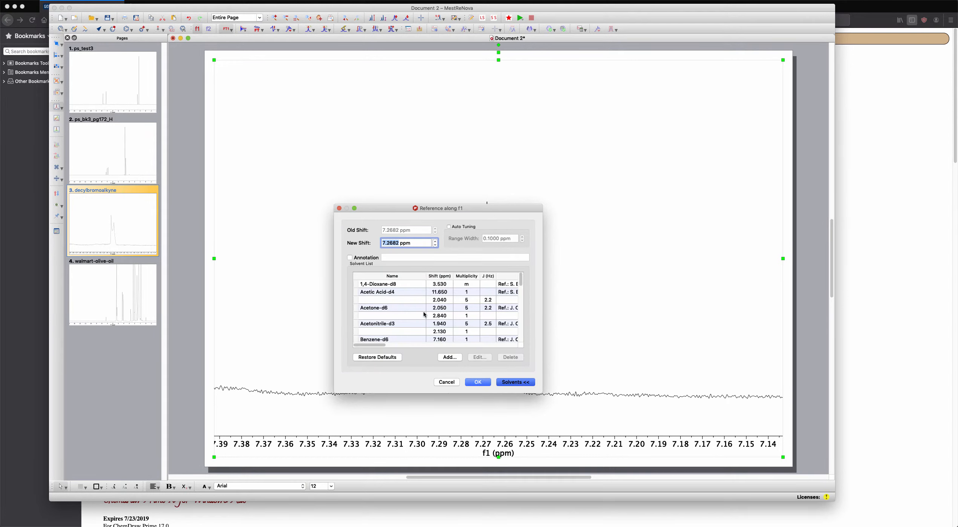
scroll(421, 306, "down", 2)
scroll(422, 306, "down", 5)
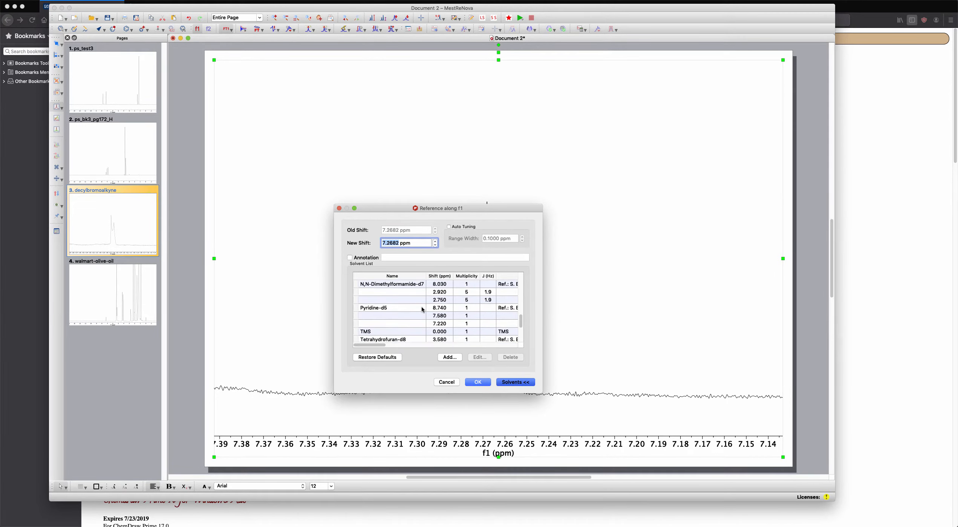
scroll(421, 305, "up", 4)
left_click(399, 284)
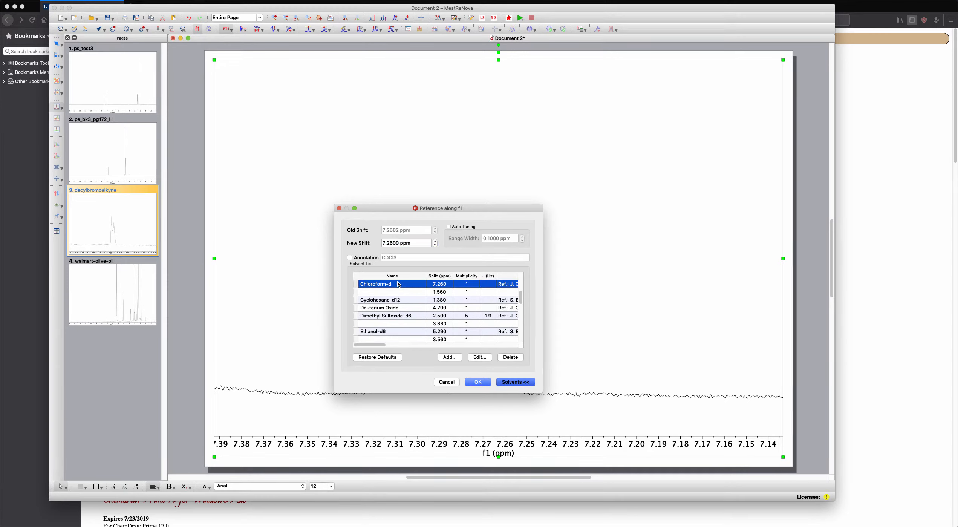
left_click(475, 382)
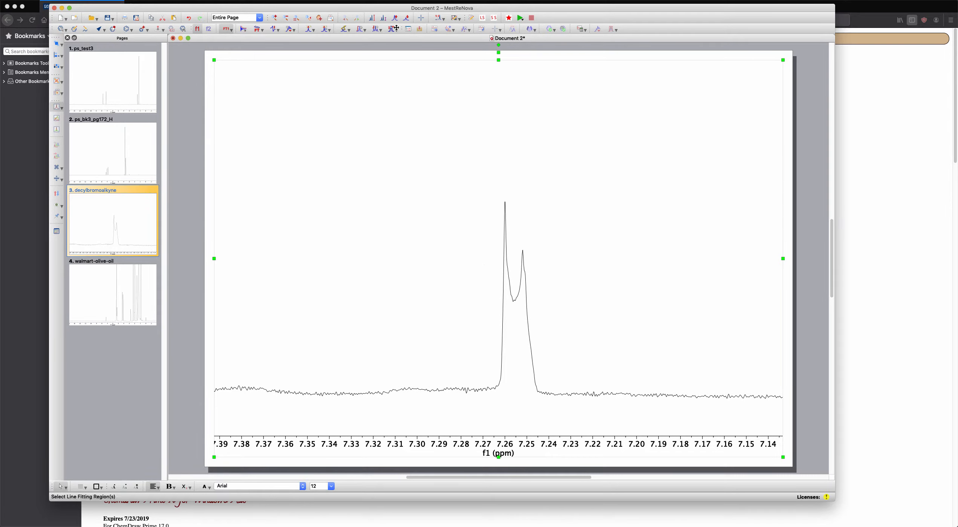
- Manually integrate three decylbromoalkyne regions: about 7.60 to 7.34 ppm, 7.28 to 7.22 ppm and 6.97 to 6.76 ppm
left_click(297, 18)
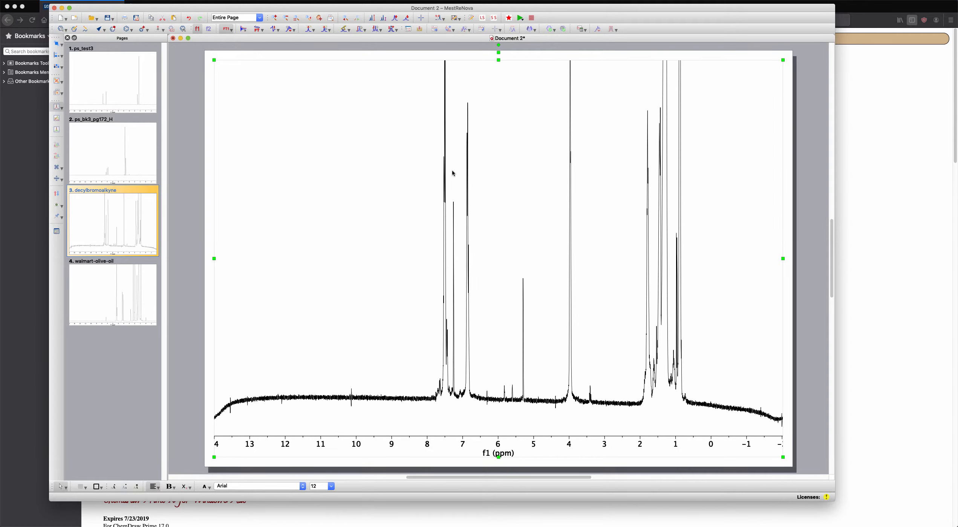
scroll(452, 173, "down", 2)
scroll(452, 173, "down", 2)
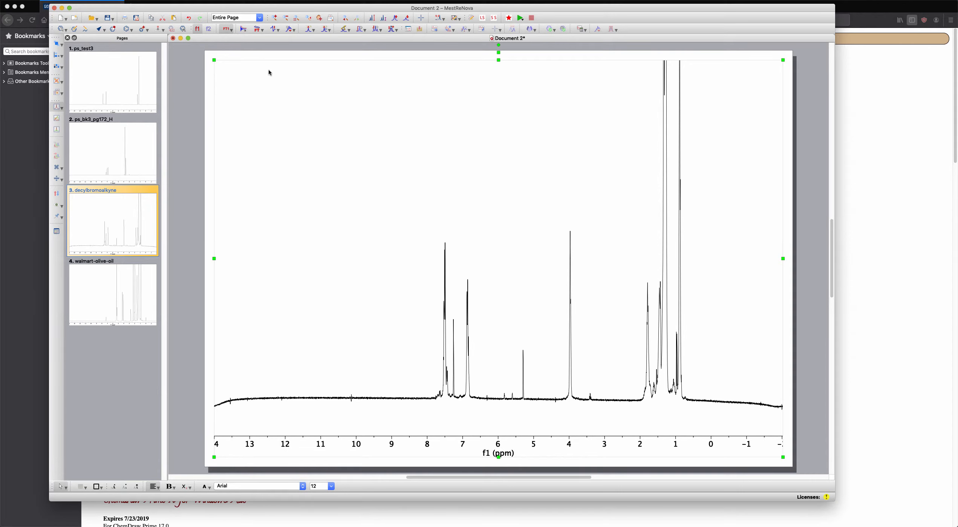
left_click(274, 18)
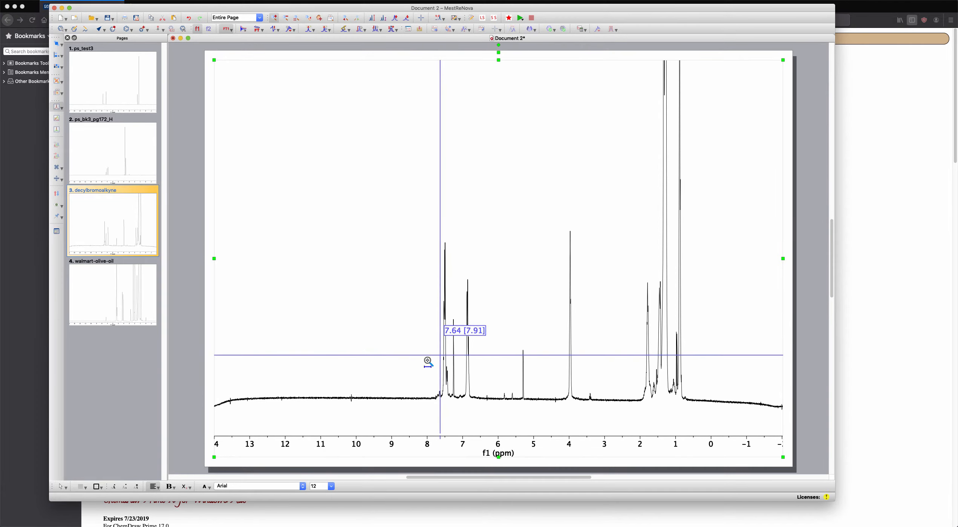
left_click_drag(420, 361, 494, 362)
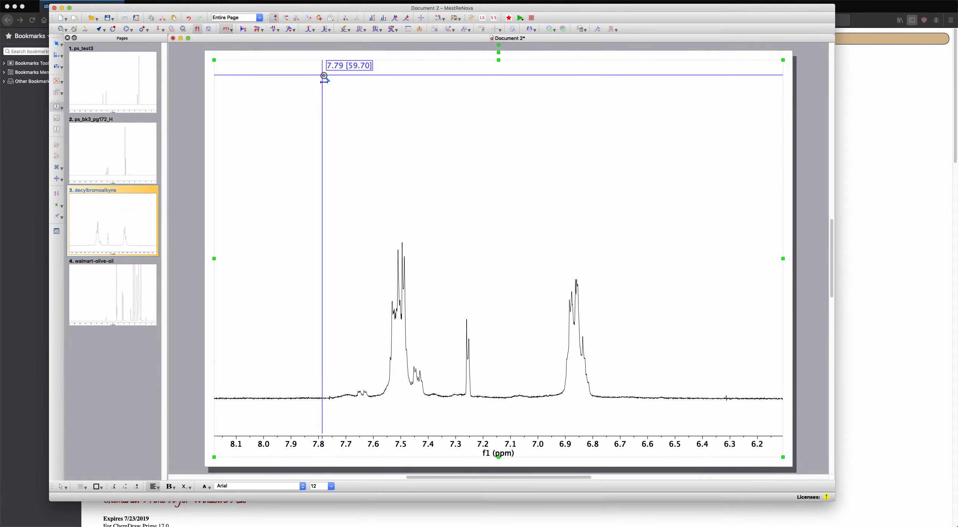
left_click(361, 30)
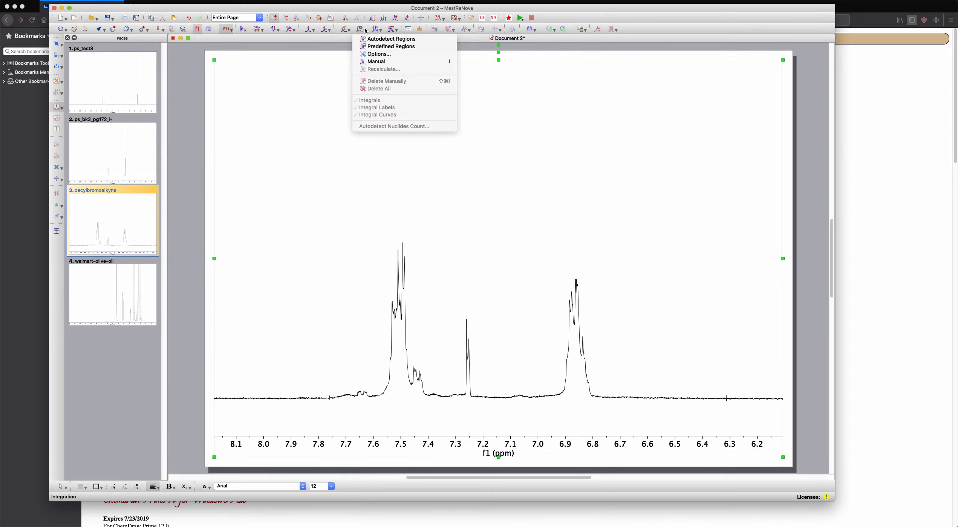
left_click(380, 62)
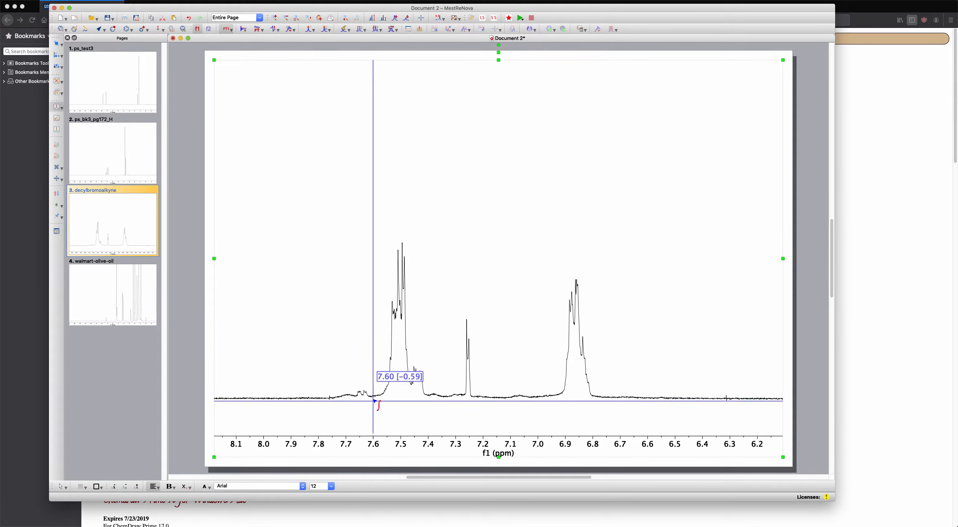
left_click_drag(373, 400, 446, 408)
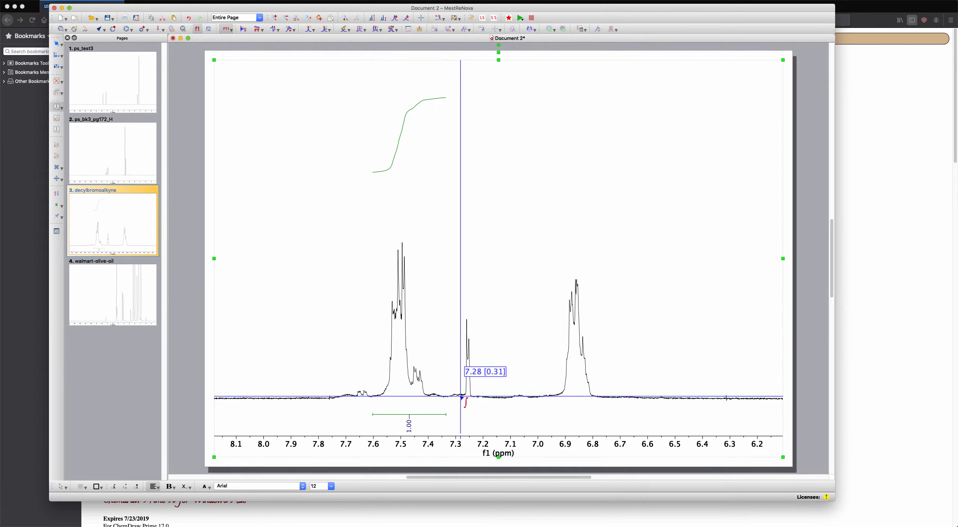
left_click_drag(460, 398, 478, 399)
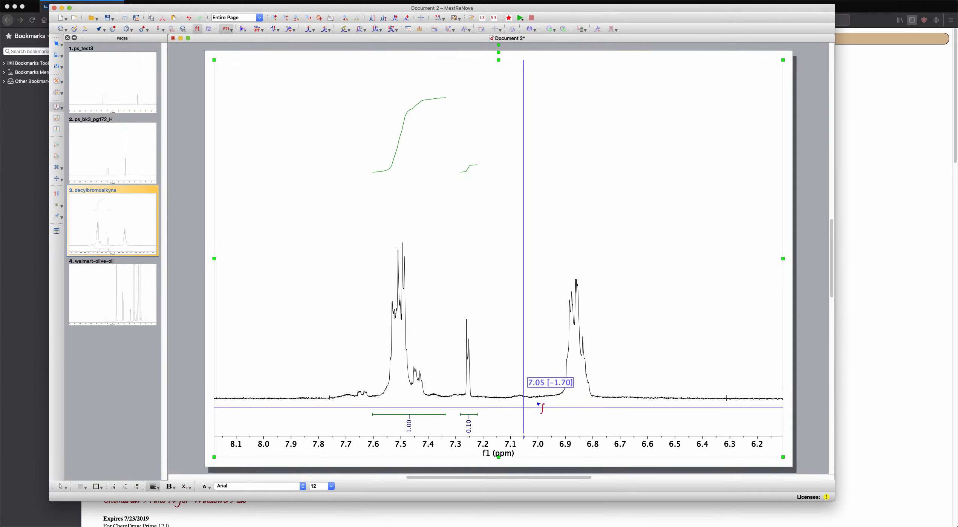
left_click_drag(547, 399, 603, 402)
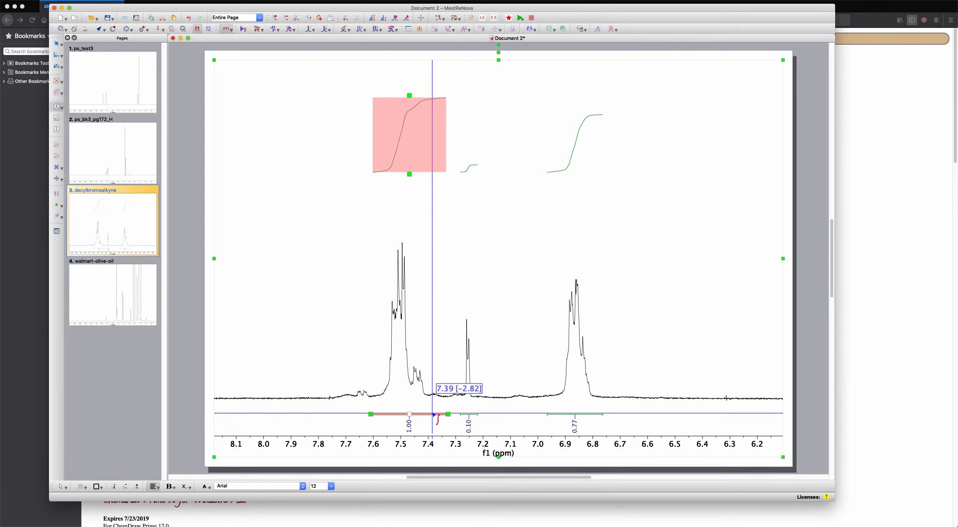
- Set the normalized value of the integral around 7.5 ppm to 3 and close the Integral Manager
right_click(434, 415)
left_click(452, 416)
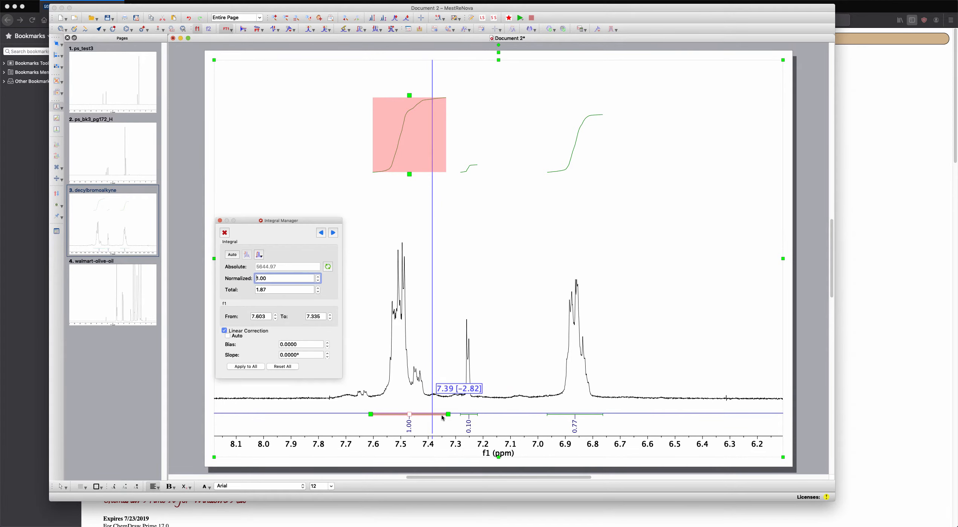
double_click(253, 278)
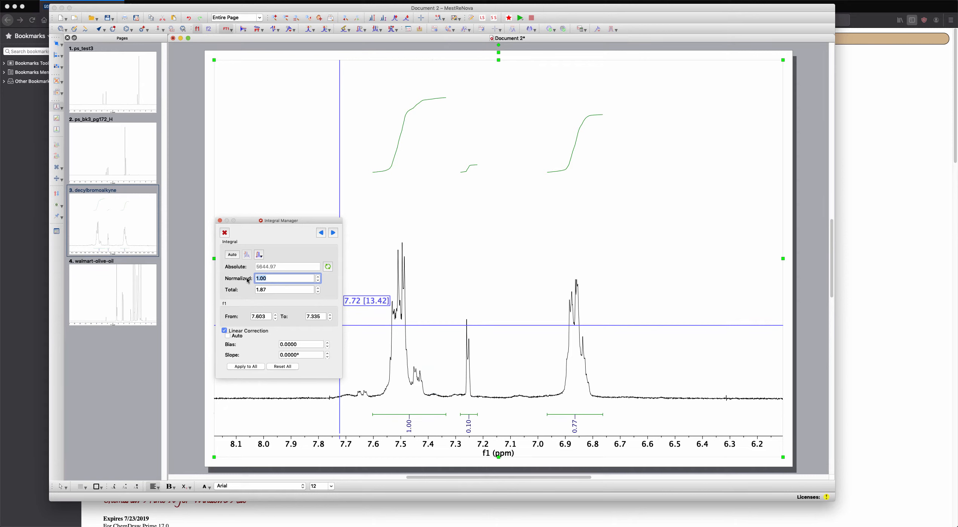
type("3")
left_click(219, 220)
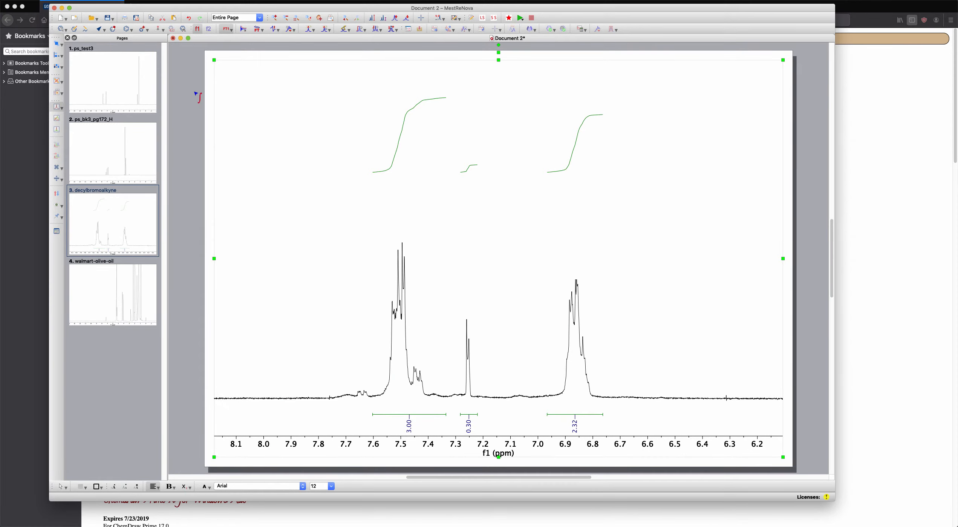
- Display the Integrals table for the decylbromoalkyne spectrum
left_click(109, 1)
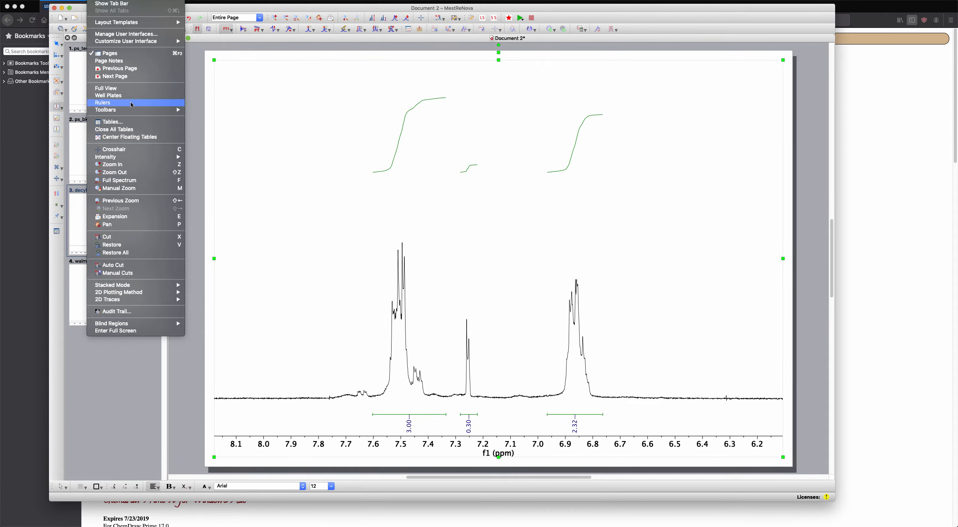
left_click(130, 122)
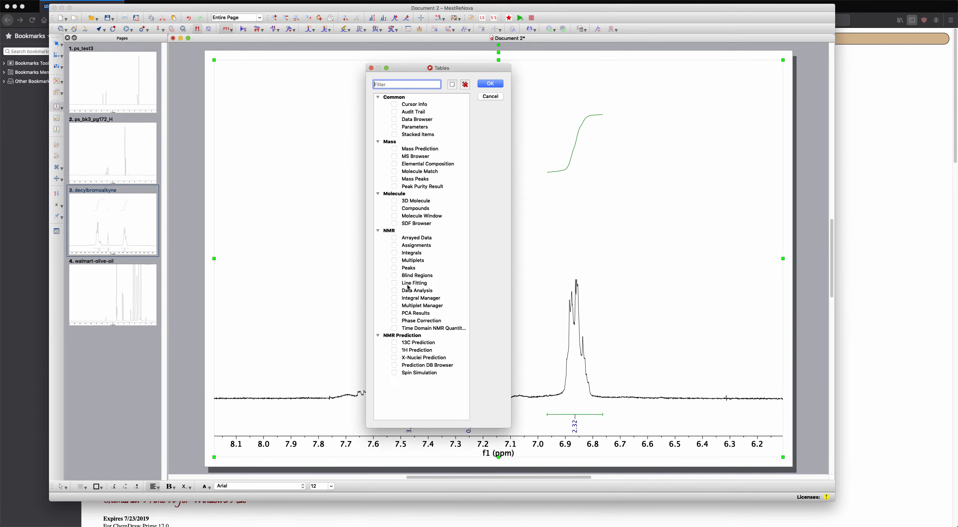
left_click(395, 253)
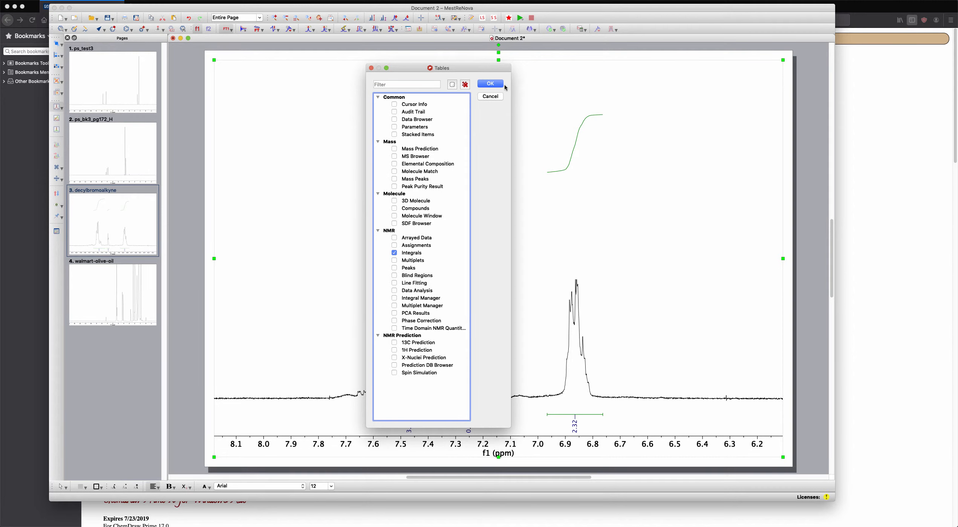
left_click(498, 84)
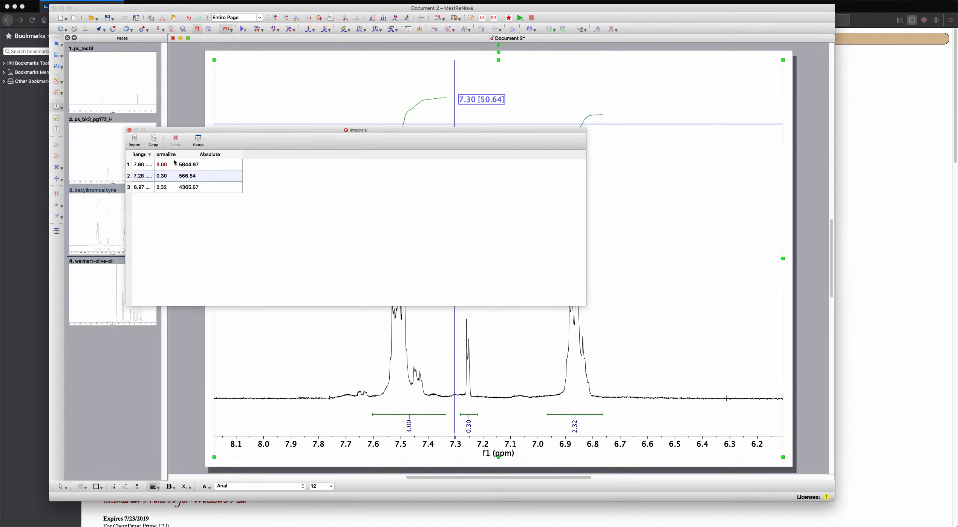
- Close the Integrals table and individually pick the six lines of the multiplet near 3.97 ppm in the decylbromoalkyne spectrum
left_click(129, 130)
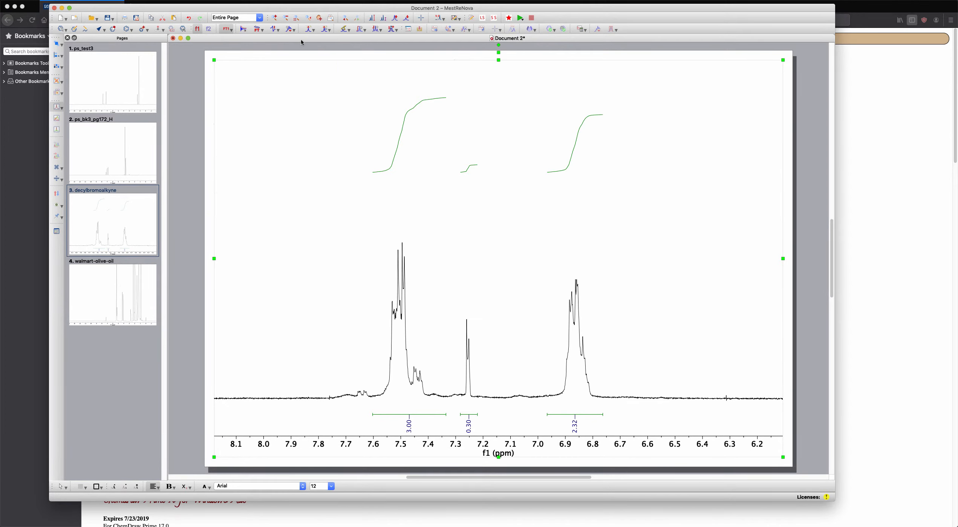
left_click(296, 20)
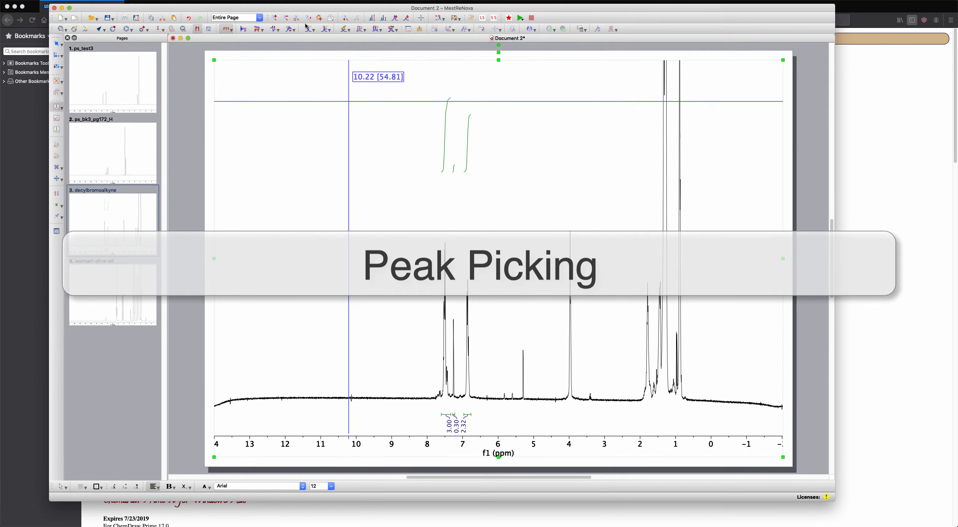
left_click(279, 18)
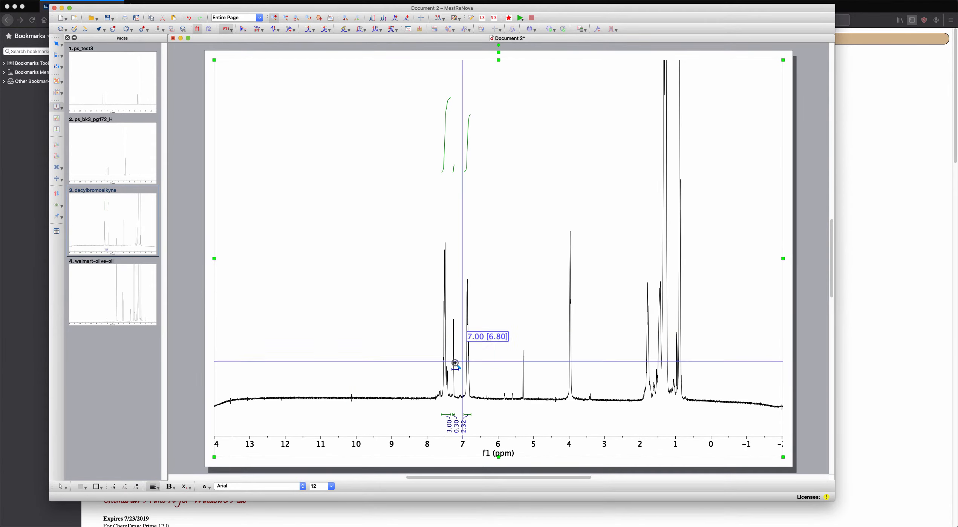
left_click_drag(563, 367, 578, 367)
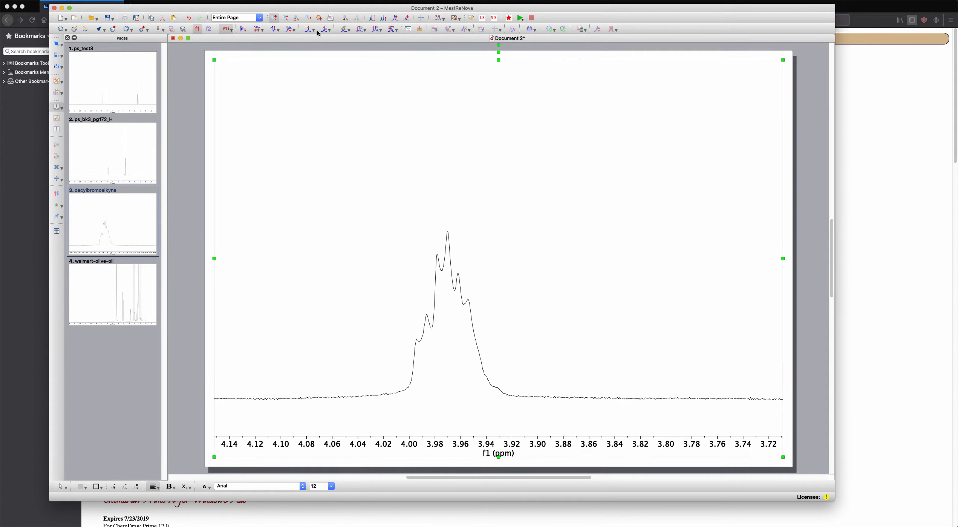
left_click(348, 32)
left_click(352, 63)
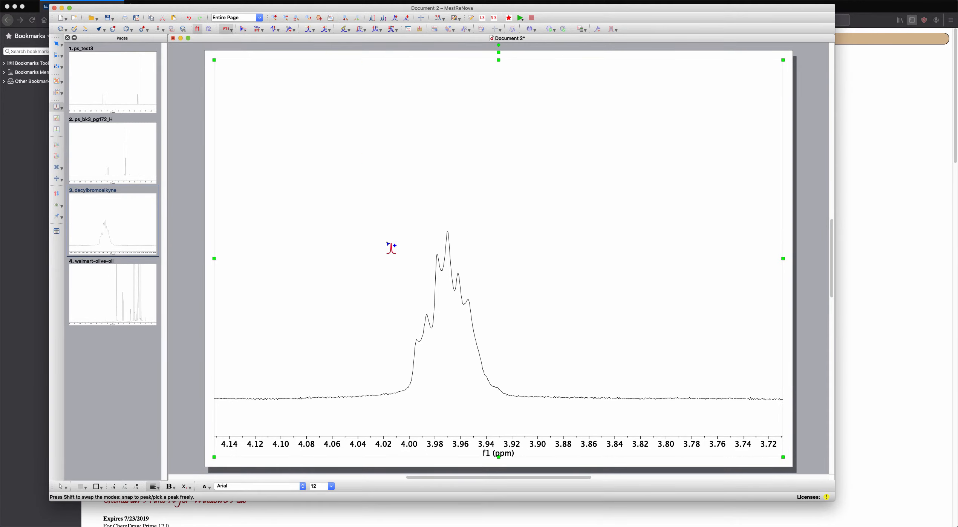
left_click(416, 344)
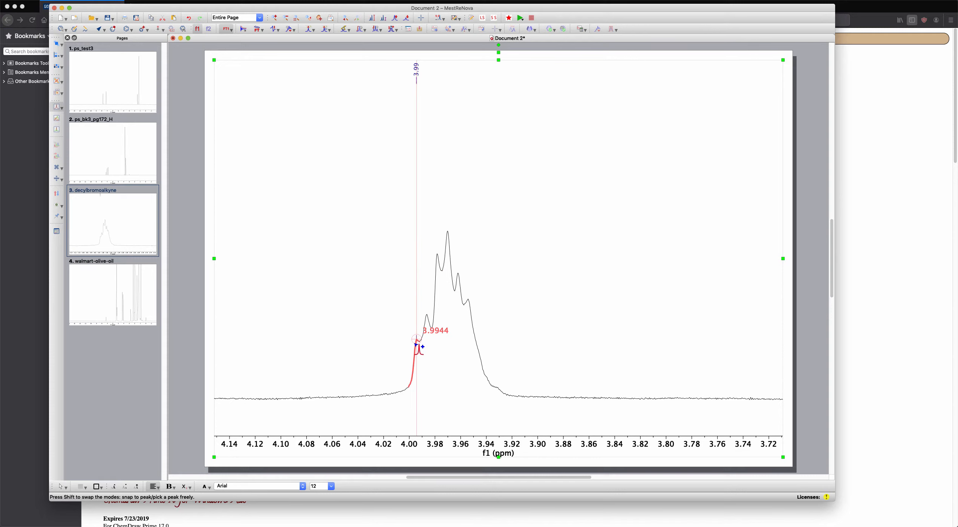
left_click(426, 320)
left_click(437, 285)
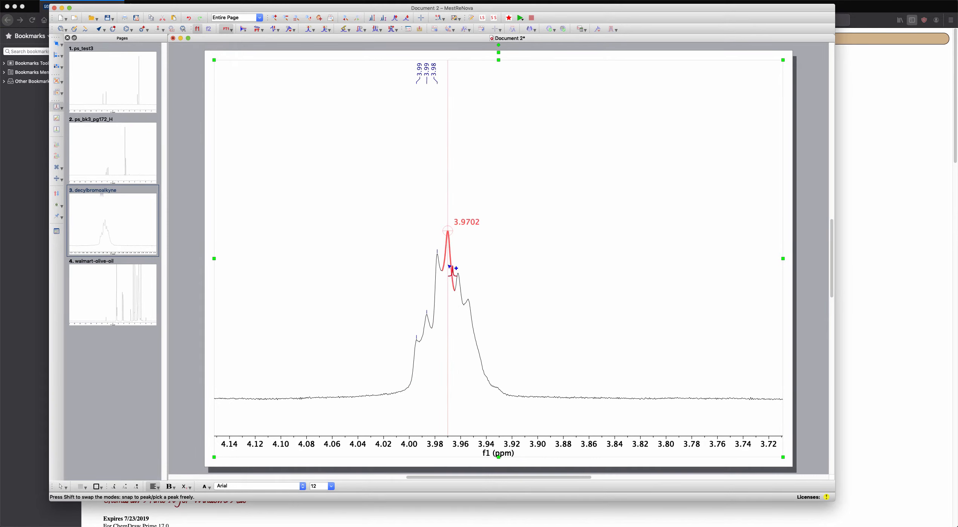
left_click(453, 271)
left_click(468, 293)
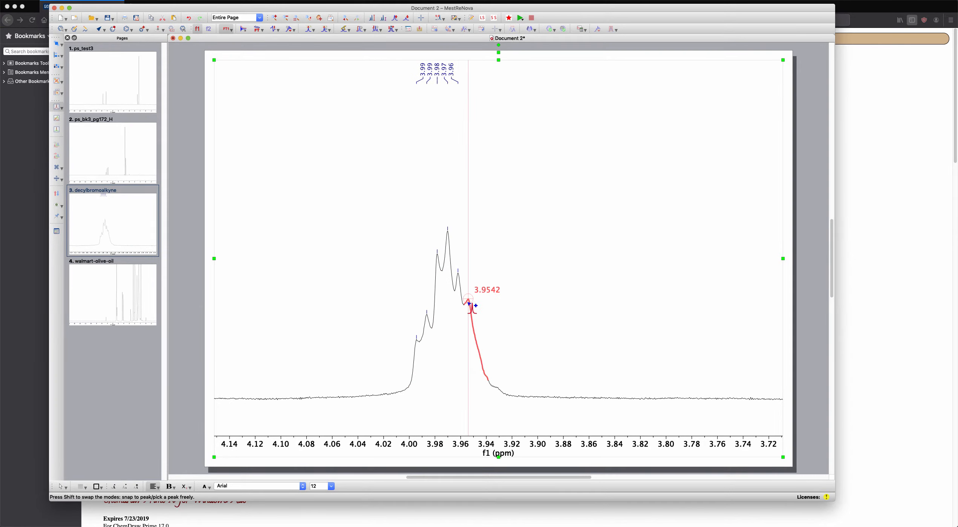
left_click(467, 294)
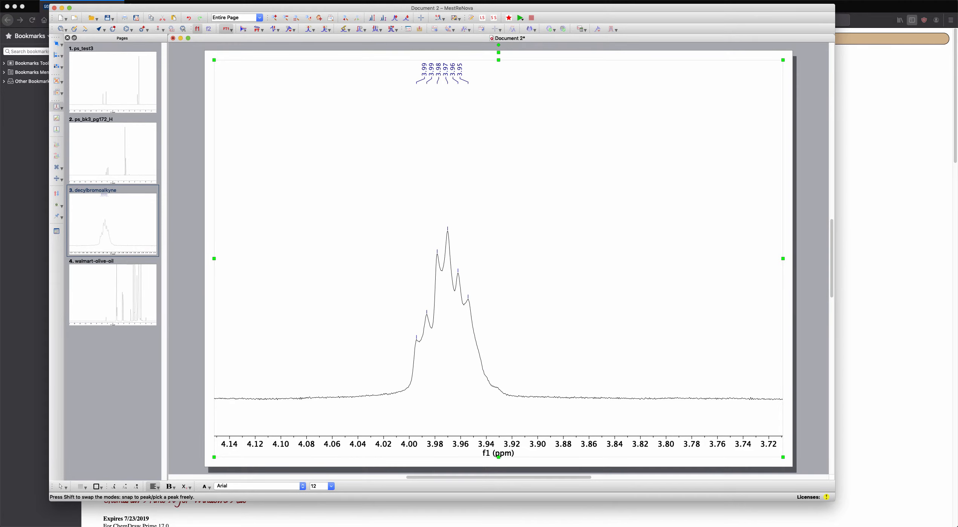
- Review the Peaks table for the decylbromoalkyne spectrum and close it
left_click(95, 0)
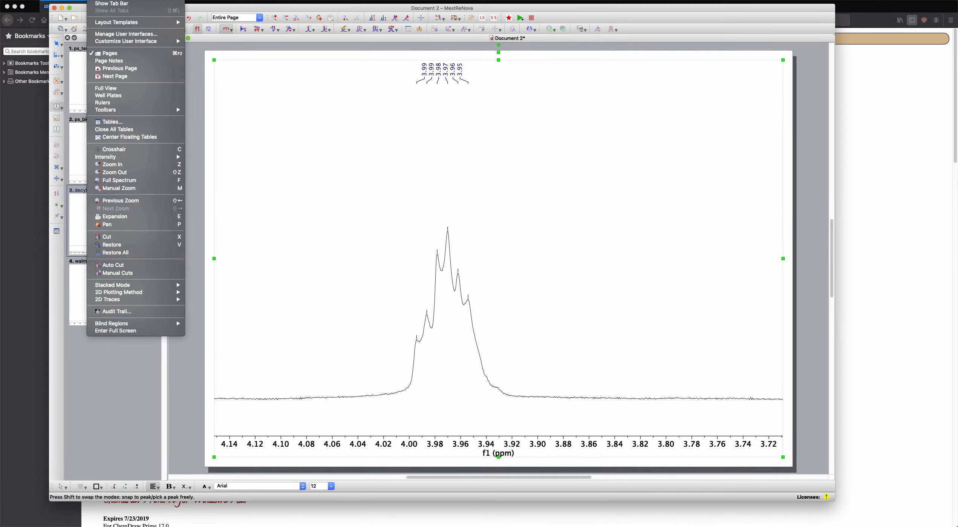
left_click(113, 121)
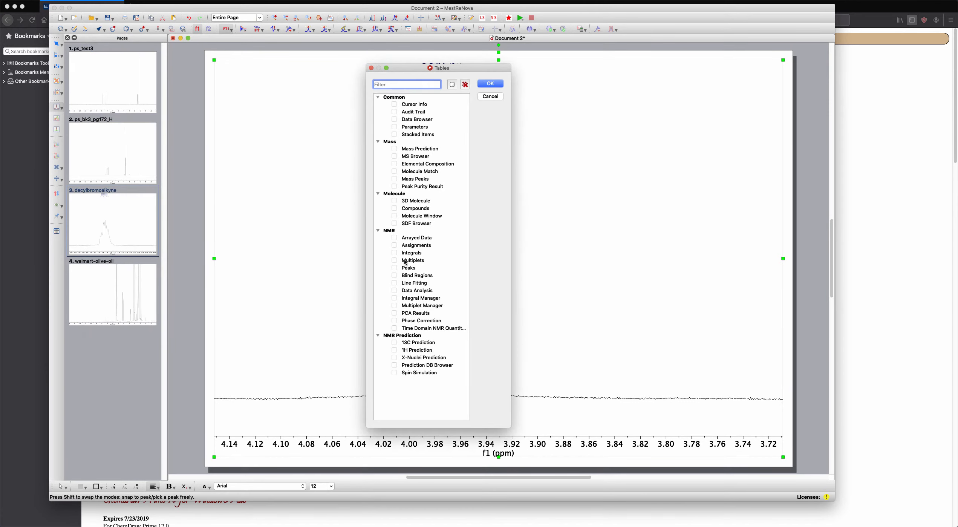
left_click(398, 268)
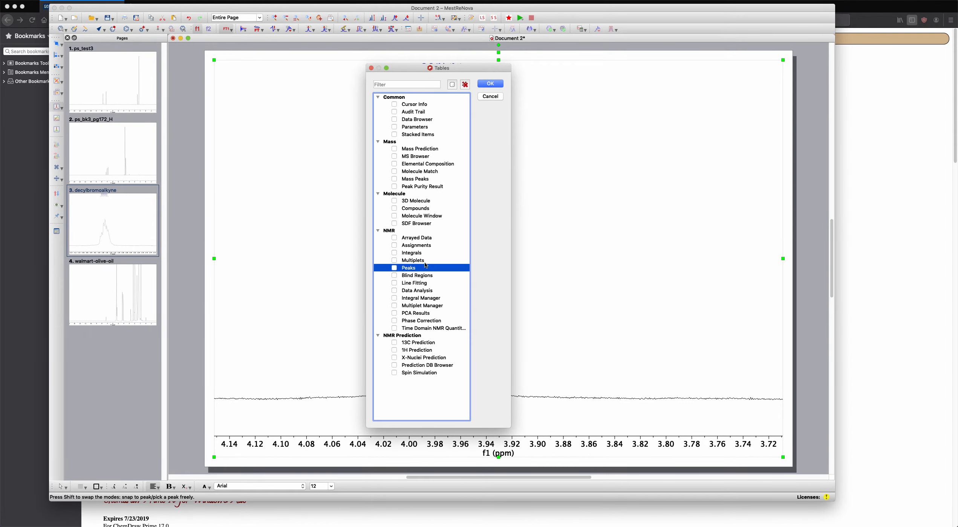
left_click(394, 268)
left_click(496, 86)
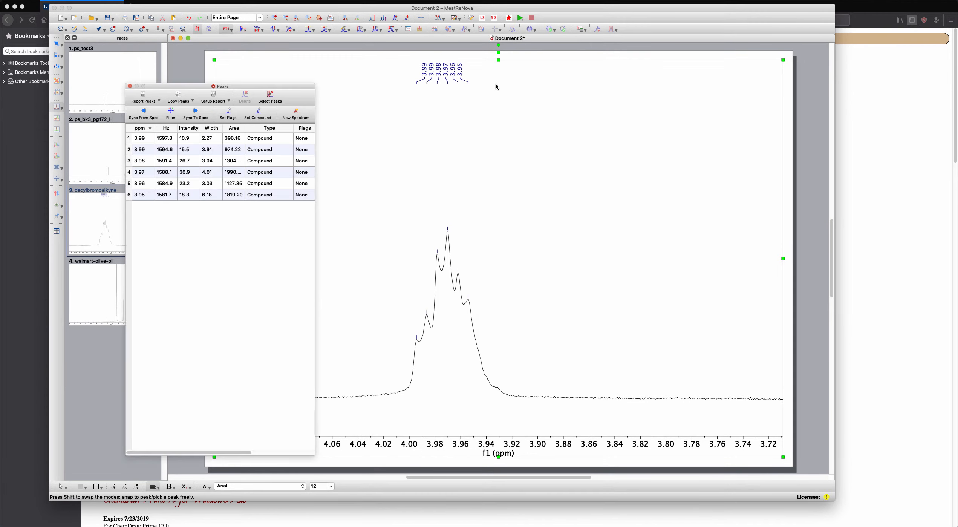
left_click(129, 86)
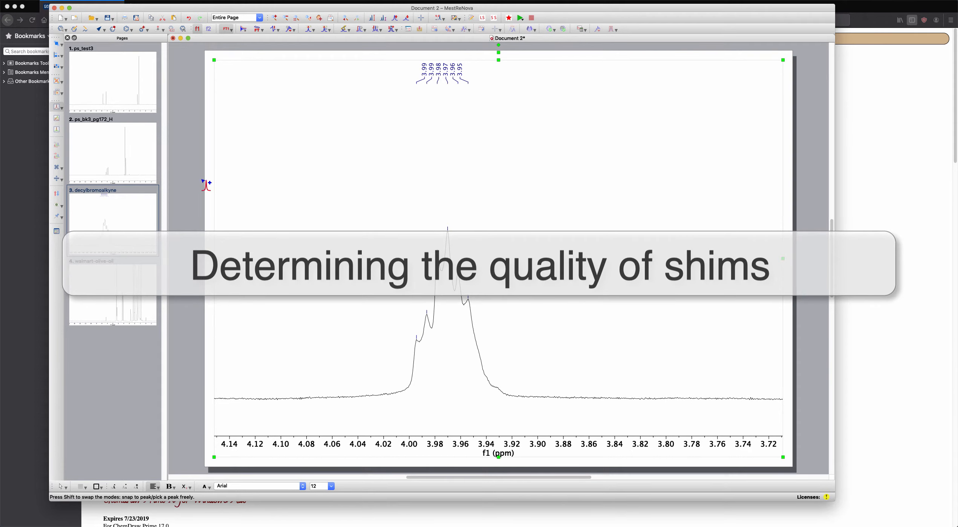
- Show the full decylbromoalkyne spectrum, view the ps_bk3_pg172_H page and open the walmart-olive-oil page
left_click(110, 211)
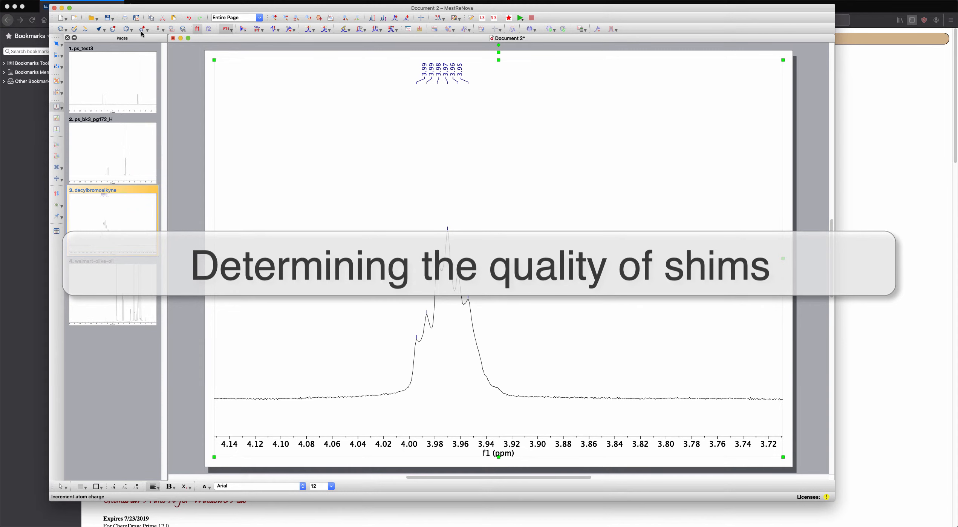
left_click(297, 19)
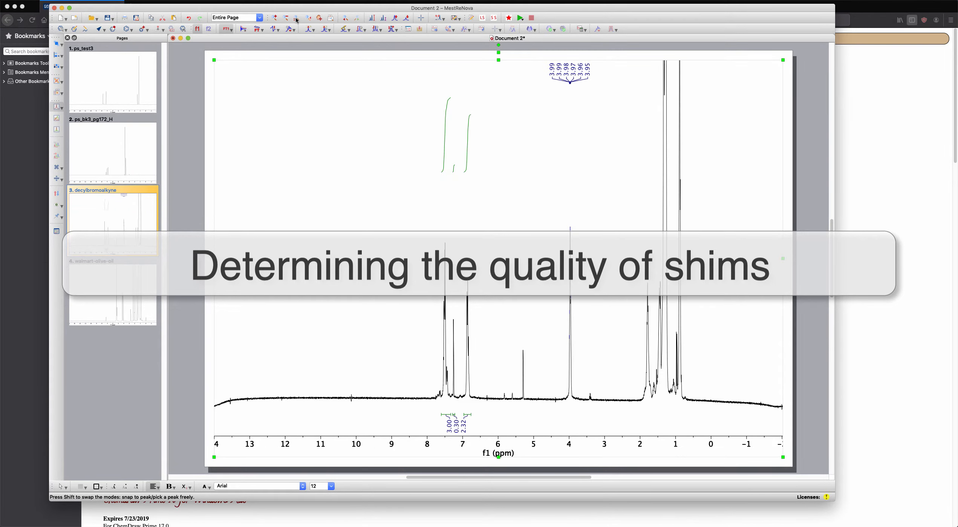
left_click(124, 138)
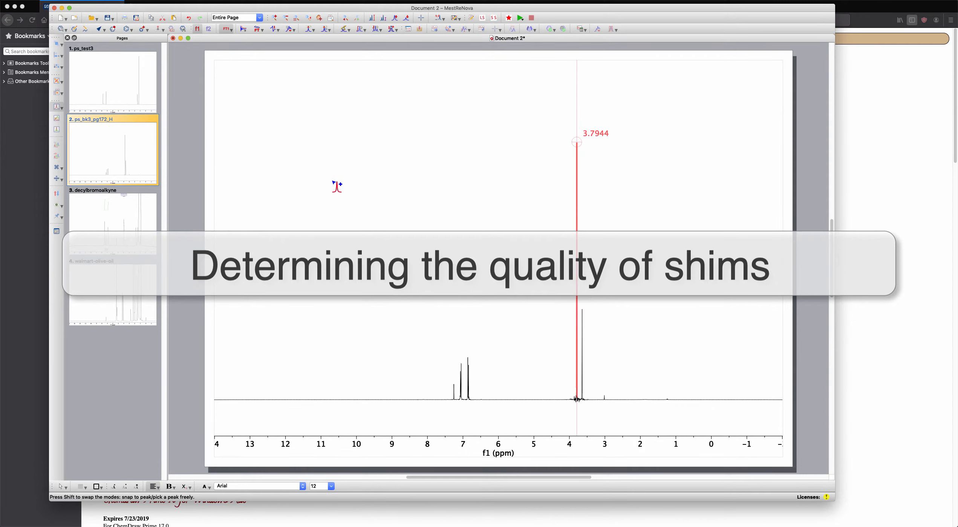
left_click(127, 272)
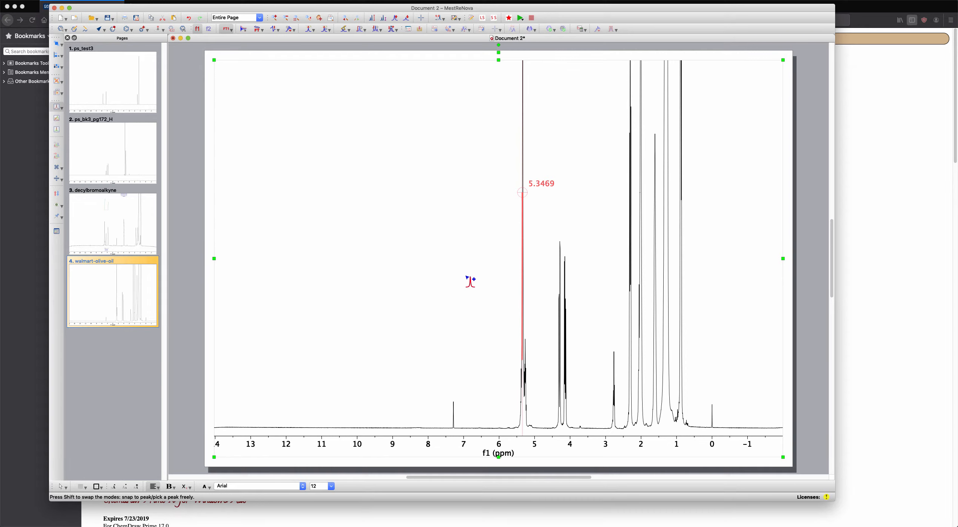
- Measure the width of the 0 ppm peak near its base in the walmart-olive-oil spectrum with the crosshair
left_click(274, 18)
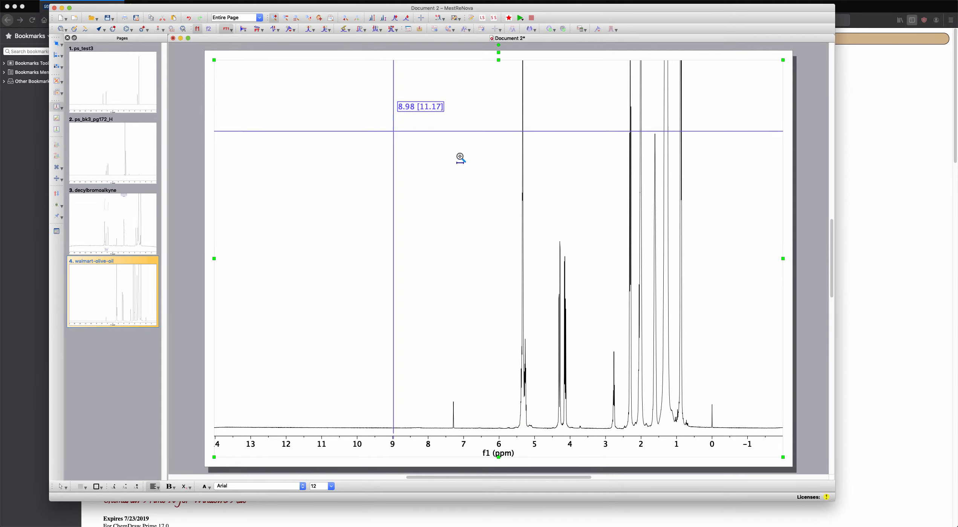
left_click_drag(702, 426, 721, 426)
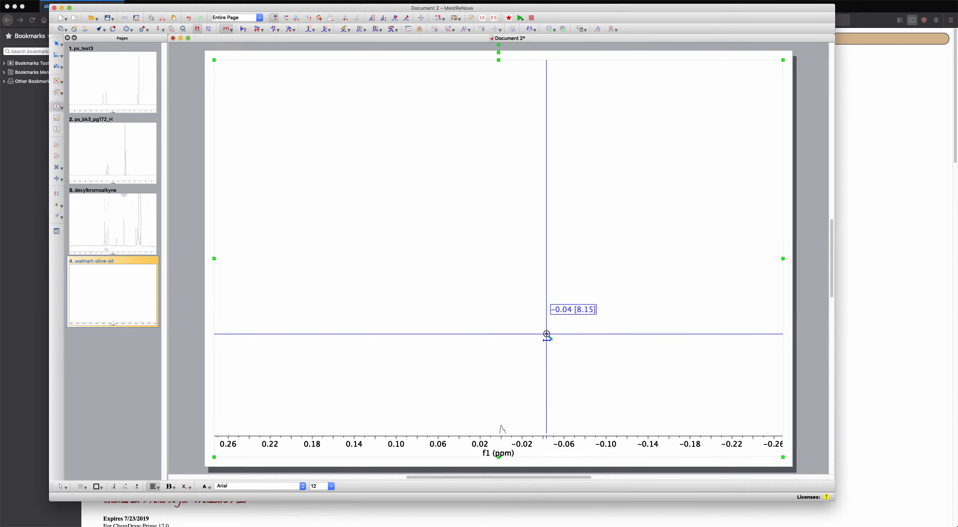
scroll(546, 334, "up", 10)
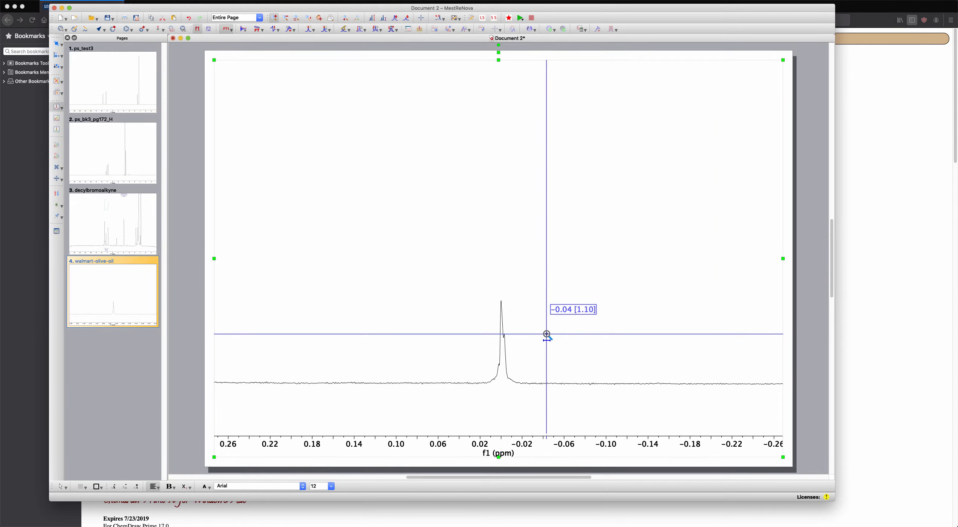
scroll(546, 334, "up", 4)
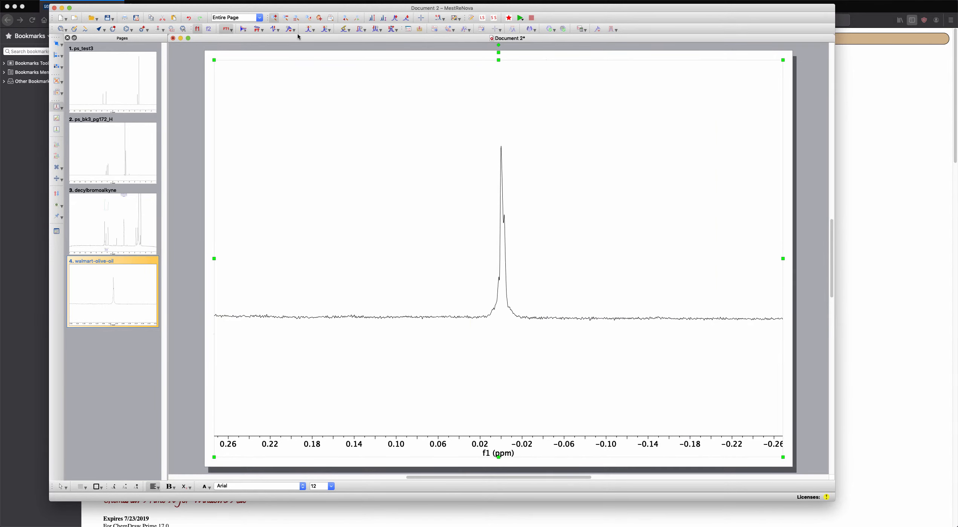
left_click(319, 18)
left_click_drag(451, 319, 448, 431)
scroll(460, 365, "up", 3)
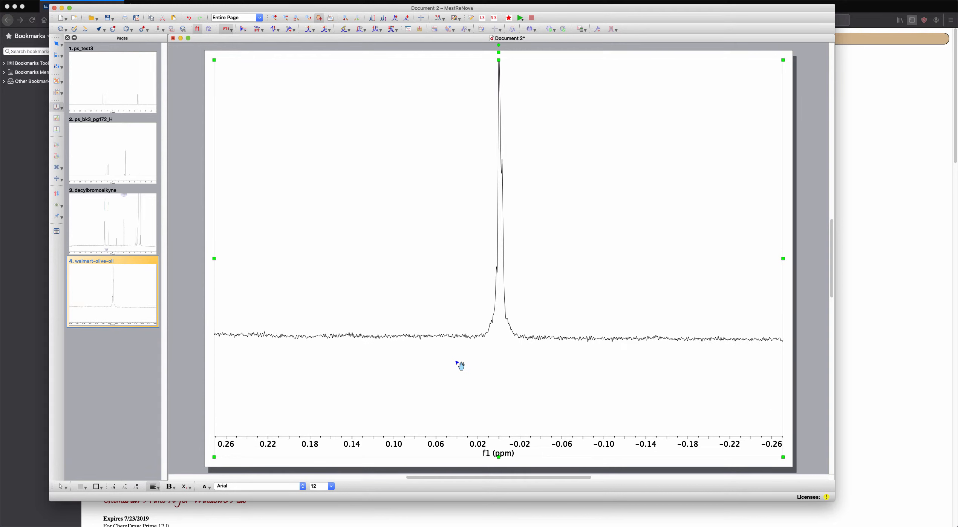
scroll(460, 365, "down", 2)
scroll(461, 365, "down", 1)
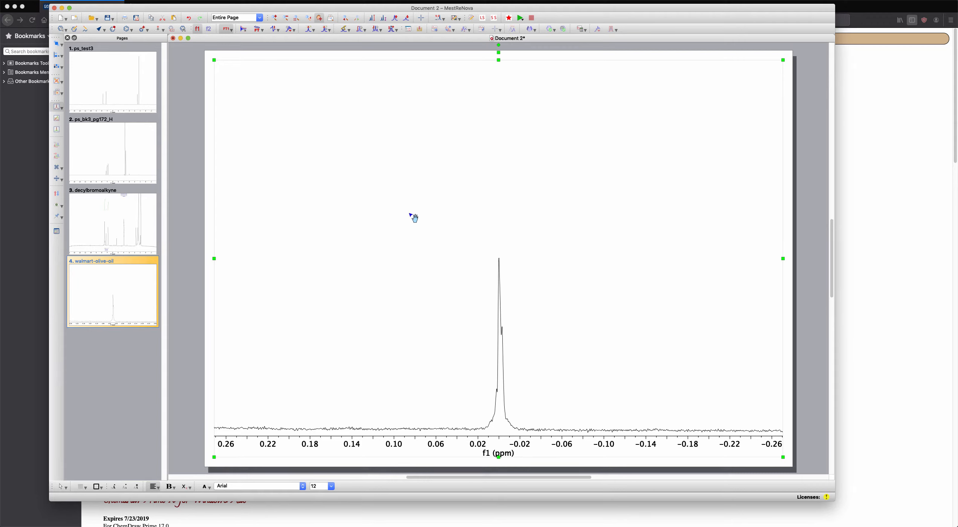
left_click(421, 18)
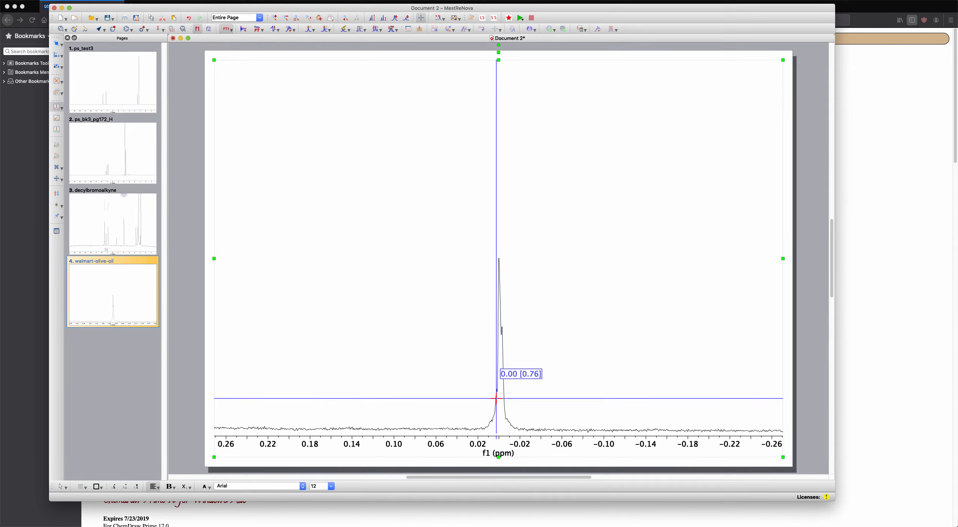
left_click_drag(495, 398, 505, 398)
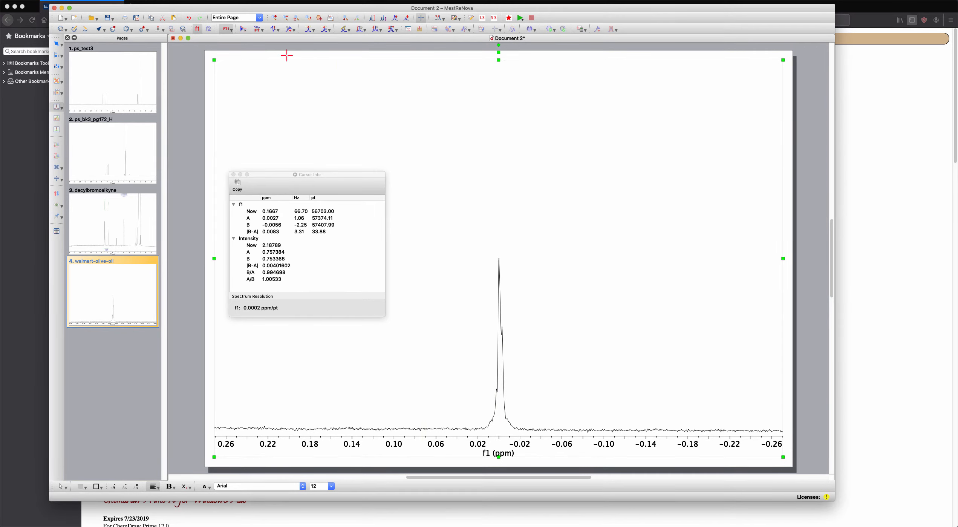
- Pick the 0 ppm peak in the walmart-olive-oil spectrum using Peak by Peak
left_click(358, 30)
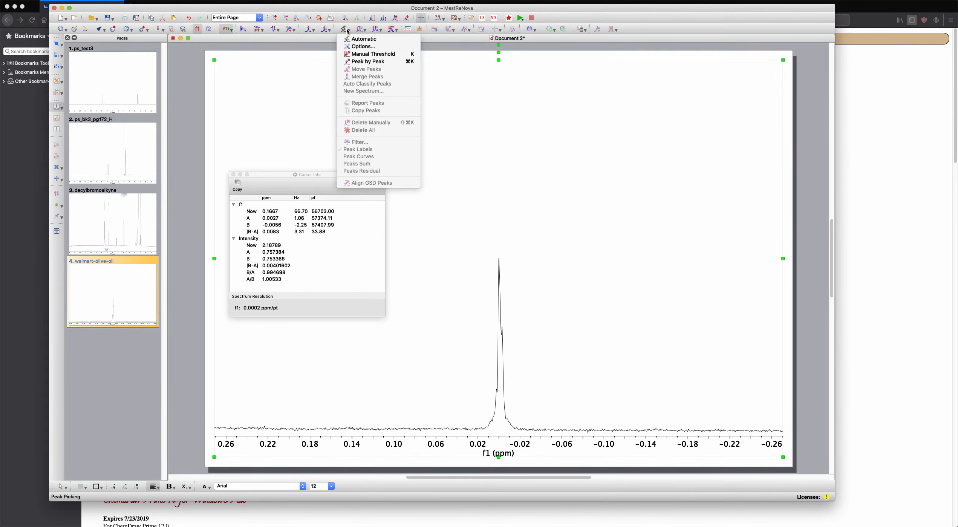
left_click(367, 60)
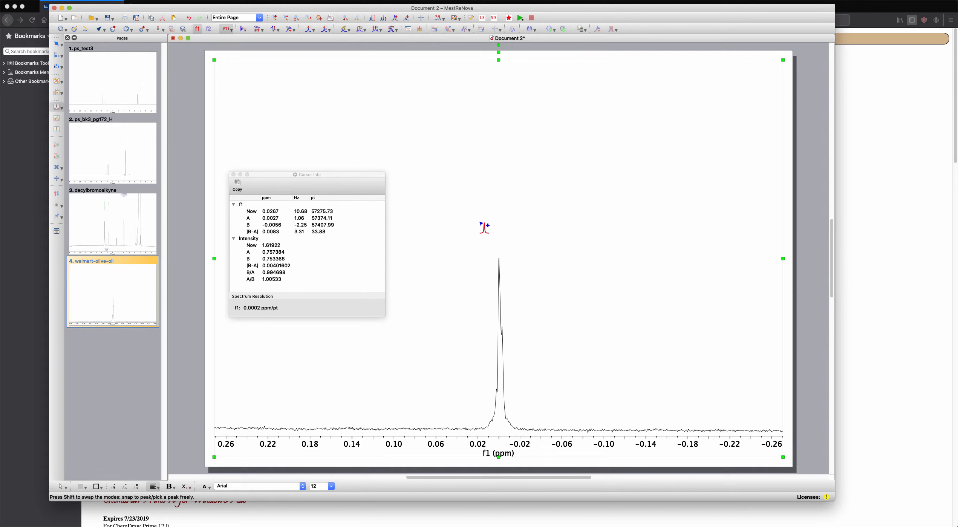
left_click(501, 279)
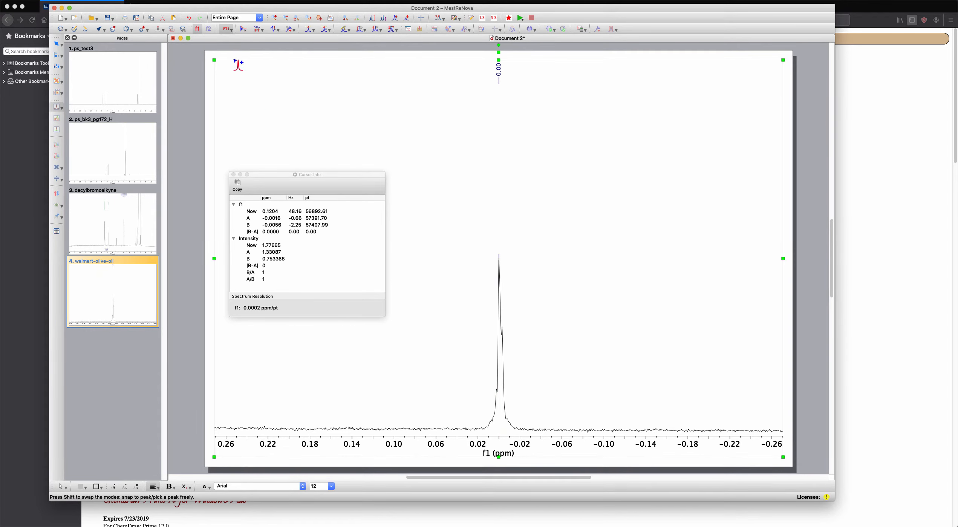
- Display the Peaks table for the walmart-olive-oil spectrum
left_click(92, 0)
mouse_move(117, 0)
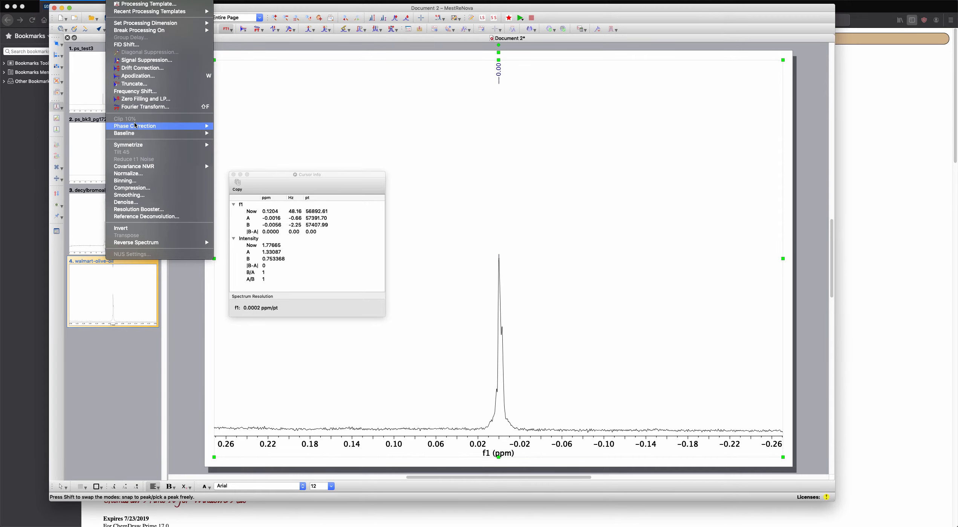
mouse_move(136, 144)
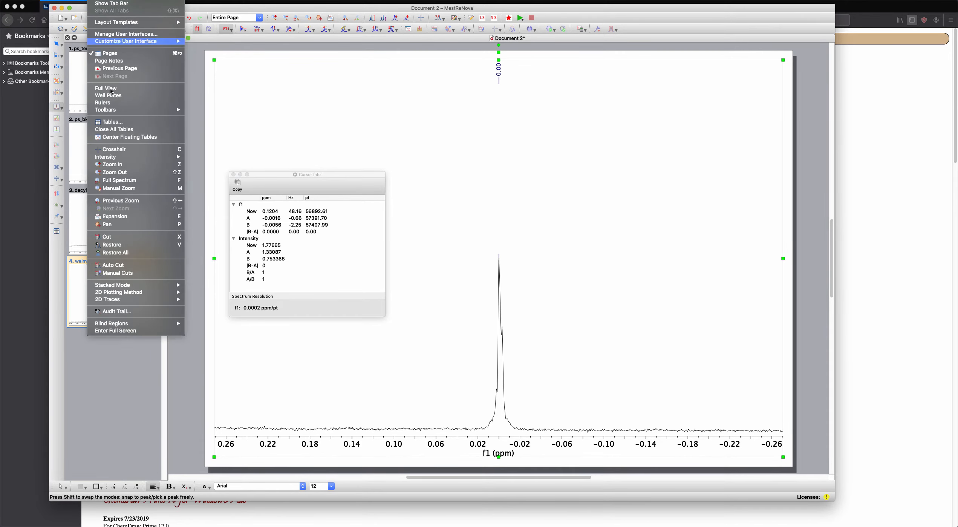
left_click(119, 122)
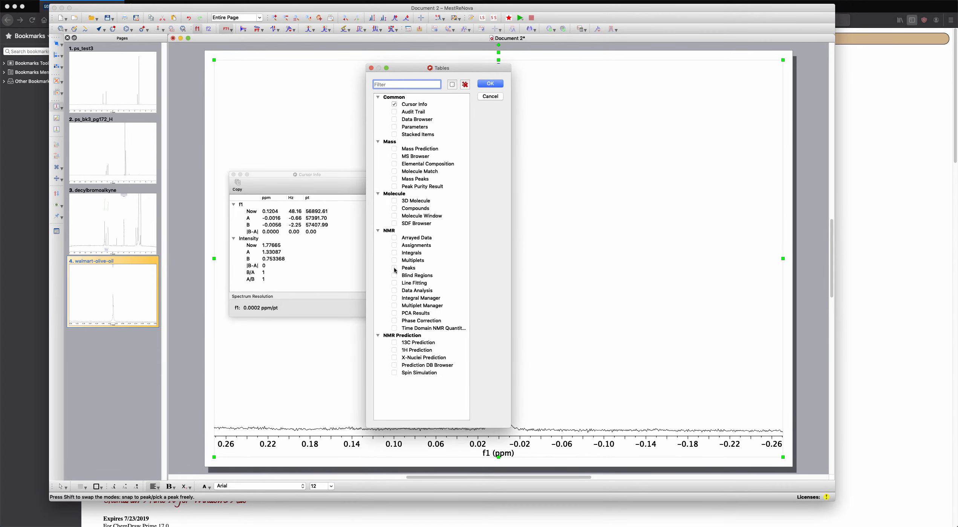
left_click(394, 268)
left_click(488, 85)
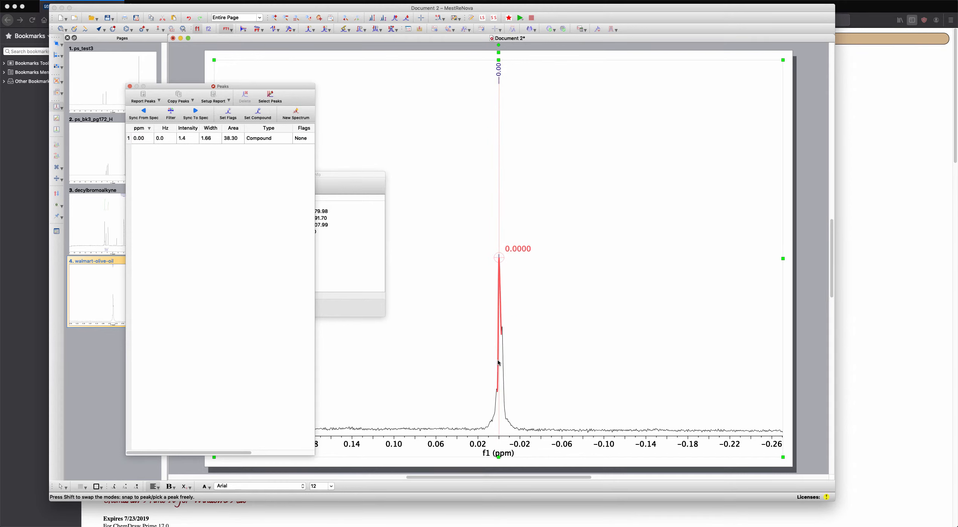
- Measure the width of the 0 ppm peak at about half its height with the crosshair
left_click(421, 18)
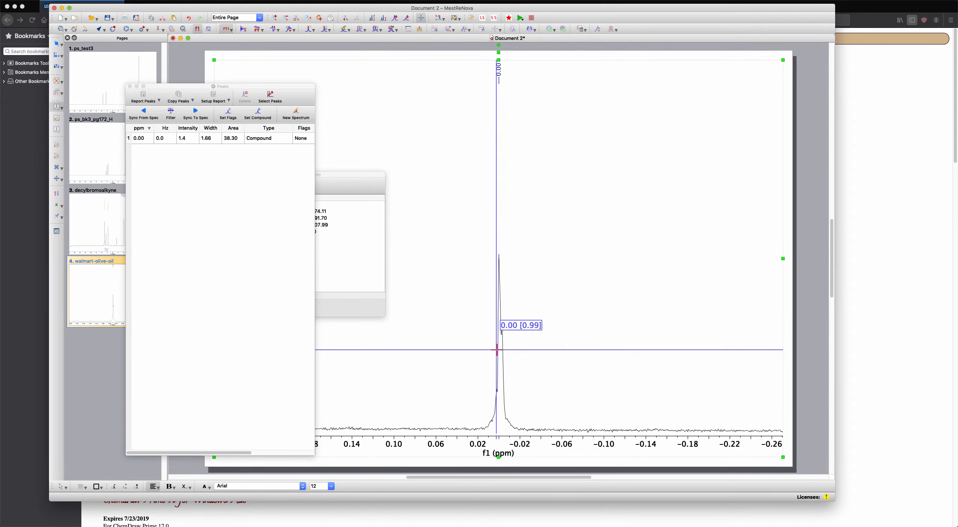
left_click_drag(497, 351, 503, 350)
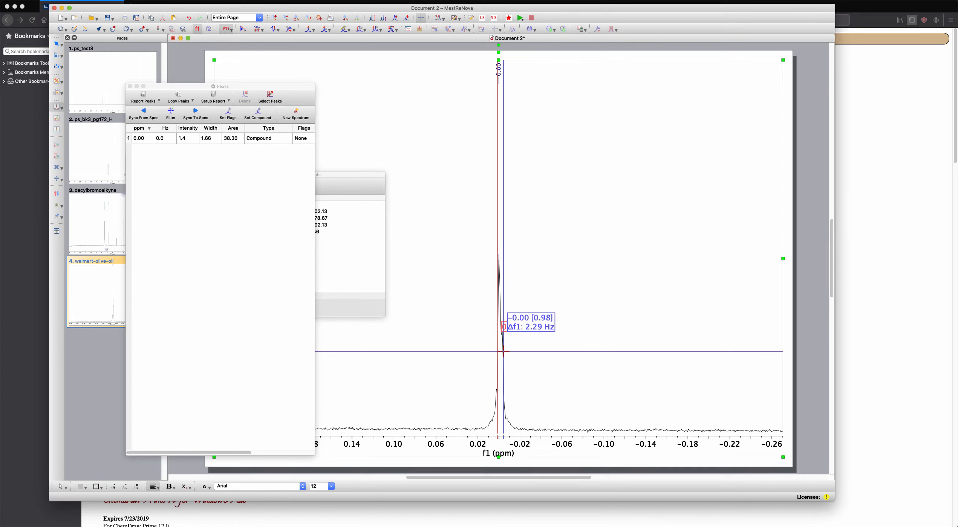
- Remeasure the width of the 0 ppm peak lower on the peak with the crosshair, and close the Peaks table and cursor readout
mouse_move(503, 350)
left_mouse_down()
mouse_move(501, 321)
mouse_move(502, 331)
left_mouse_up()
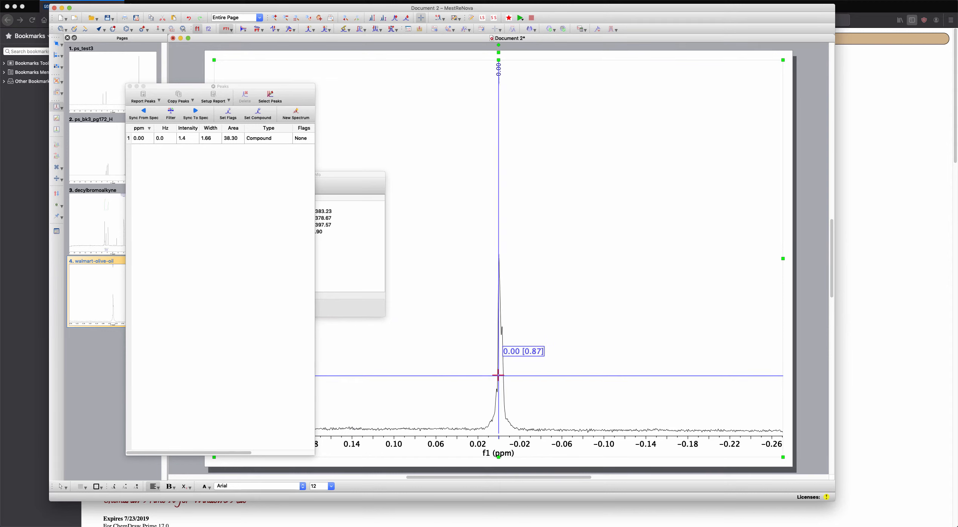
left_click_drag(498, 375, 502, 375)
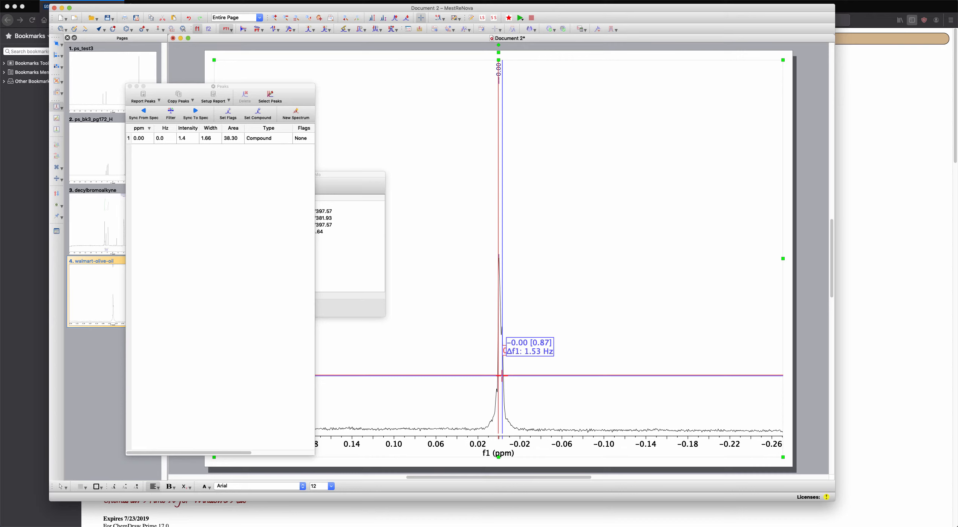
left_click_drag(501, 375, 500, 358)
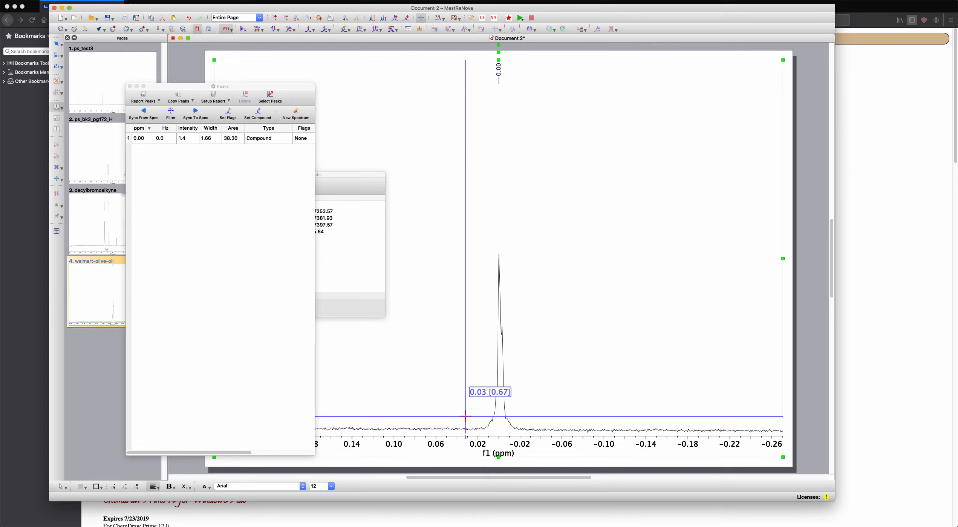
left_click(129, 86)
left_click(233, 175)
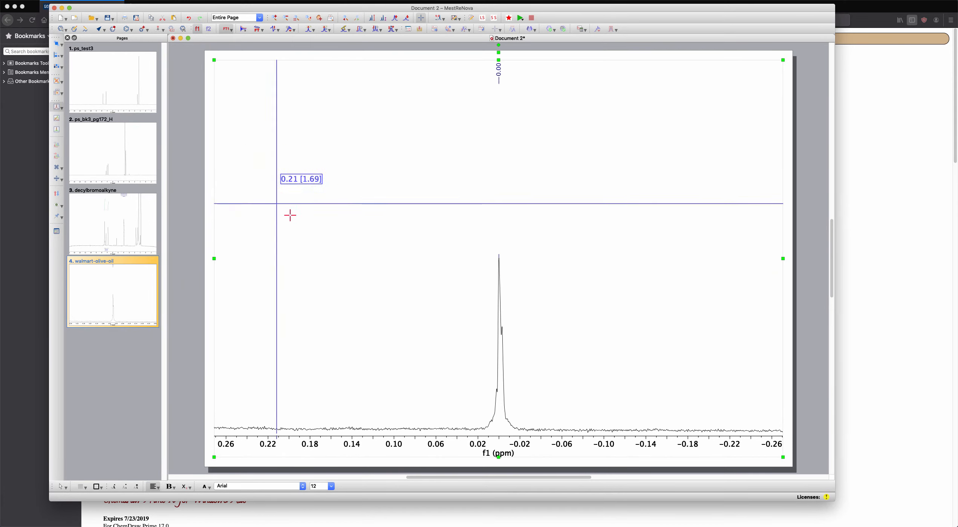
- Examine the baseline of the full walmart-olive-oil spectrum at high vertical magnification
left_click(296, 19)
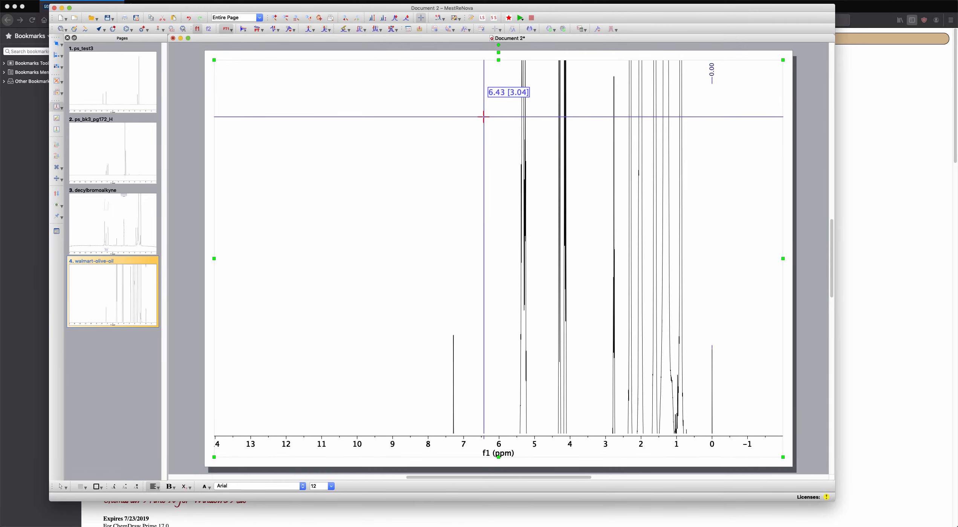
scroll(484, 116, "up", 5)
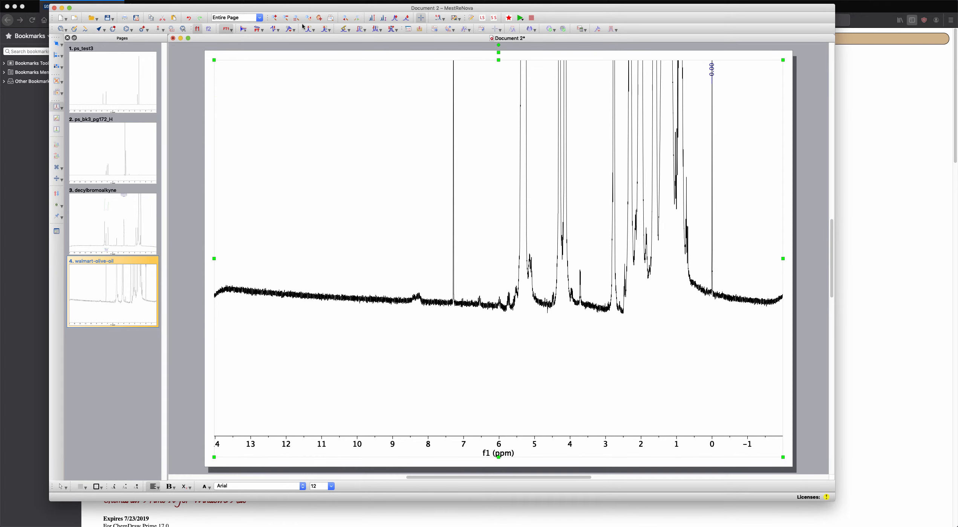
left_click(320, 18)
left_click_drag(447, 377, 447, 418)
scroll(448, 409, "down", 5)
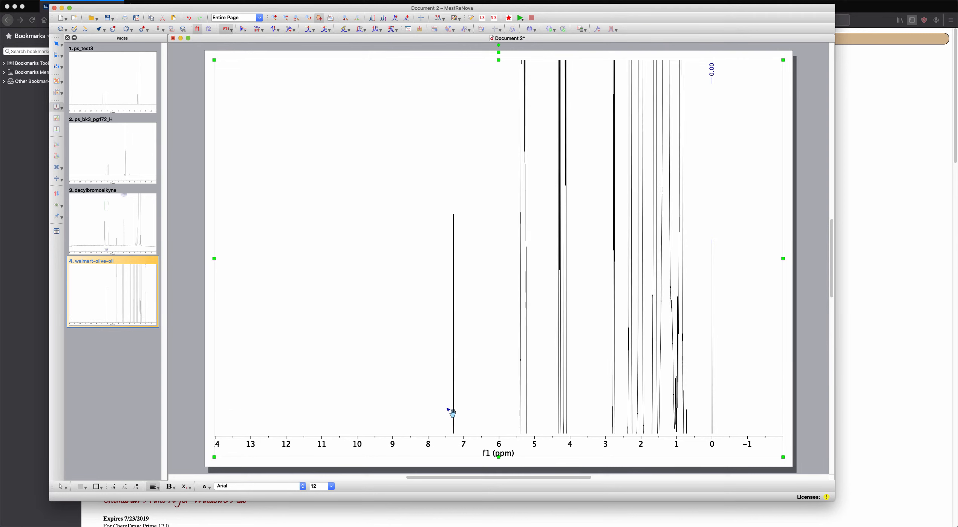
scroll(450, 411, "up", 8)
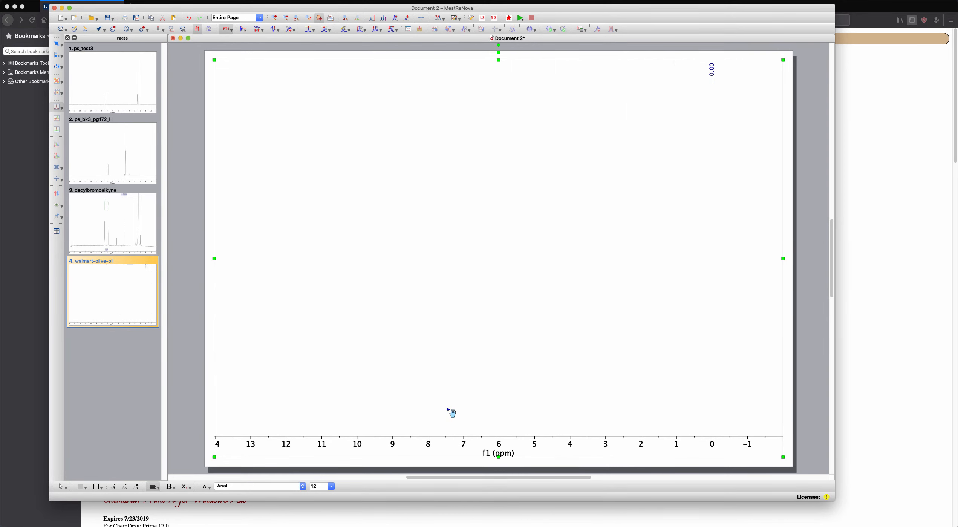
scroll(450, 401, "down", 4)
scroll(451, 380, "down", 5)
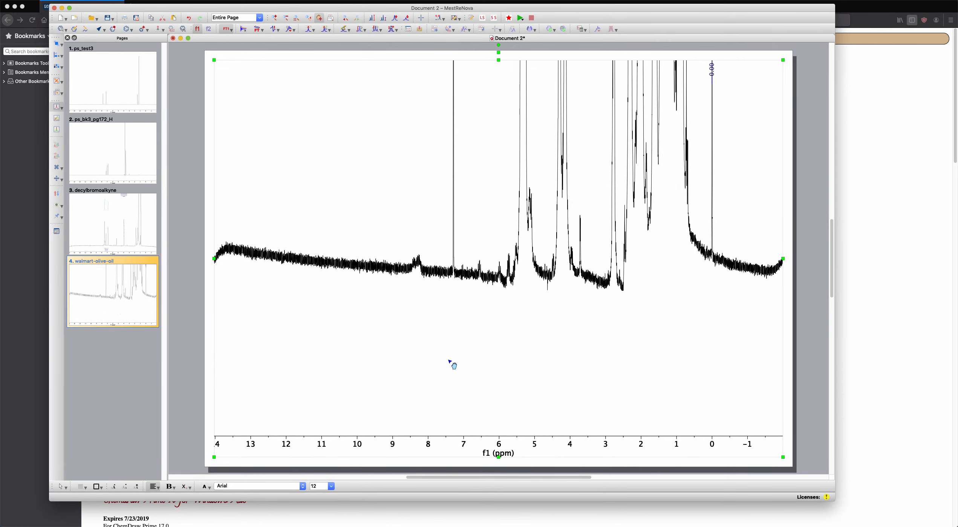
left_click_drag(449, 395, 448, 424)
scroll(452, 342, "down", 5)
scroll(451, 342, "up", 6)
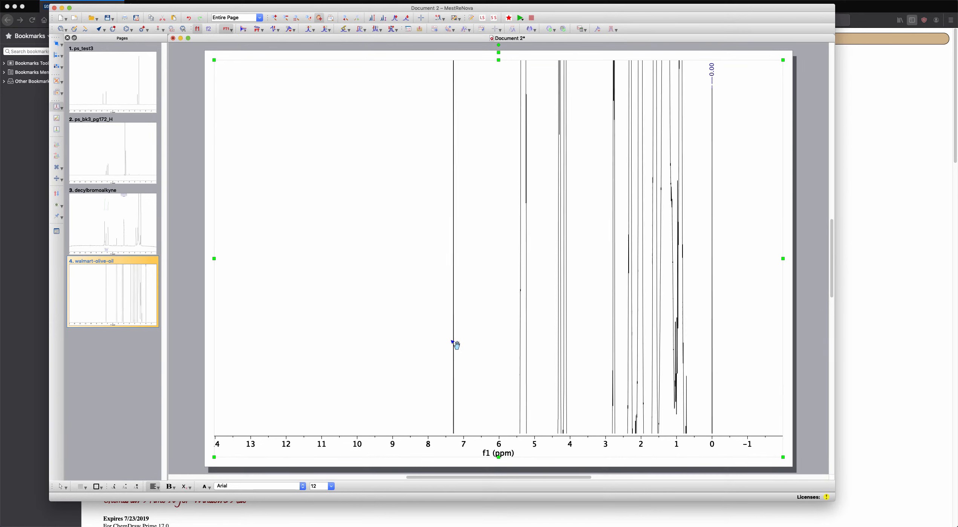
scroll(454, 343, "up", 5)
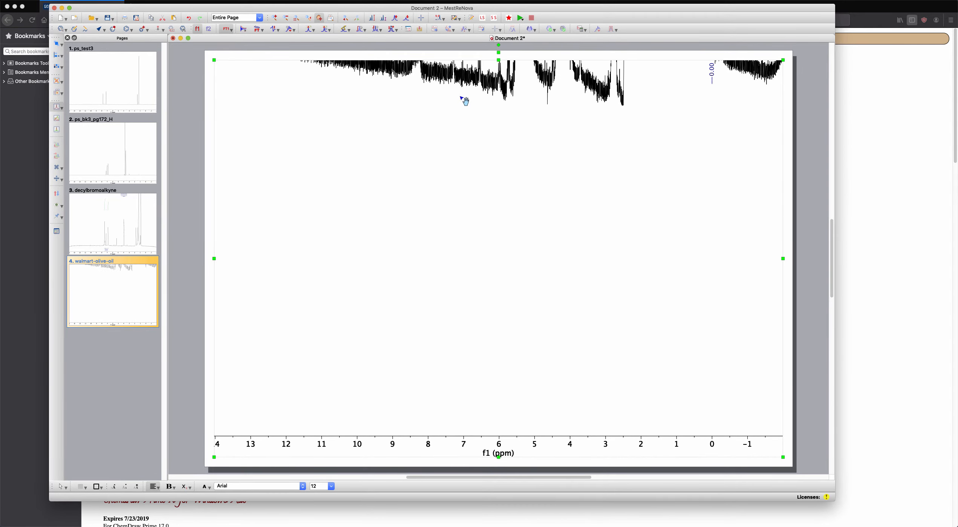
left_click_drag(465, 82, 472, 382)
- Apply a baseline correction to the walmart-olive-oil spectrum using a Bernstein Polynomial Fit with polynomial order 3
left_click(230, 0)
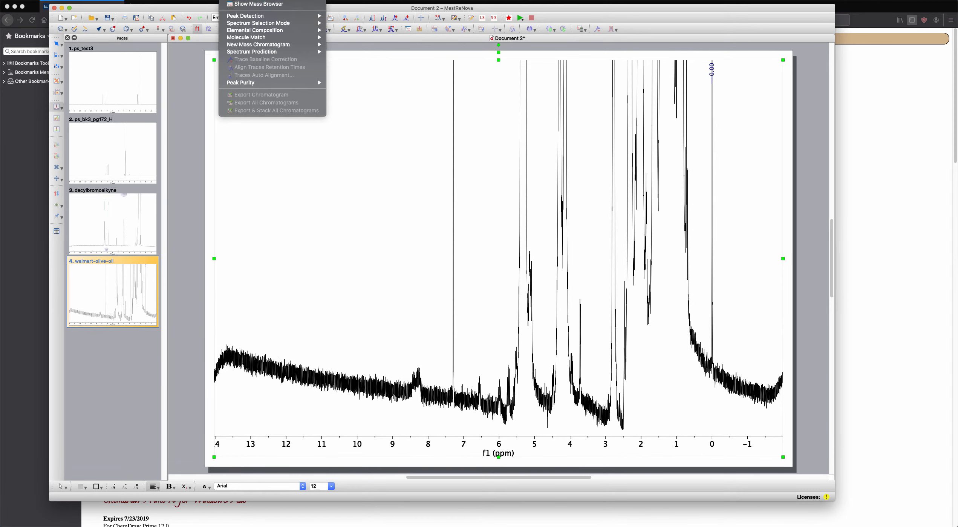
mouse_move(180, 0)
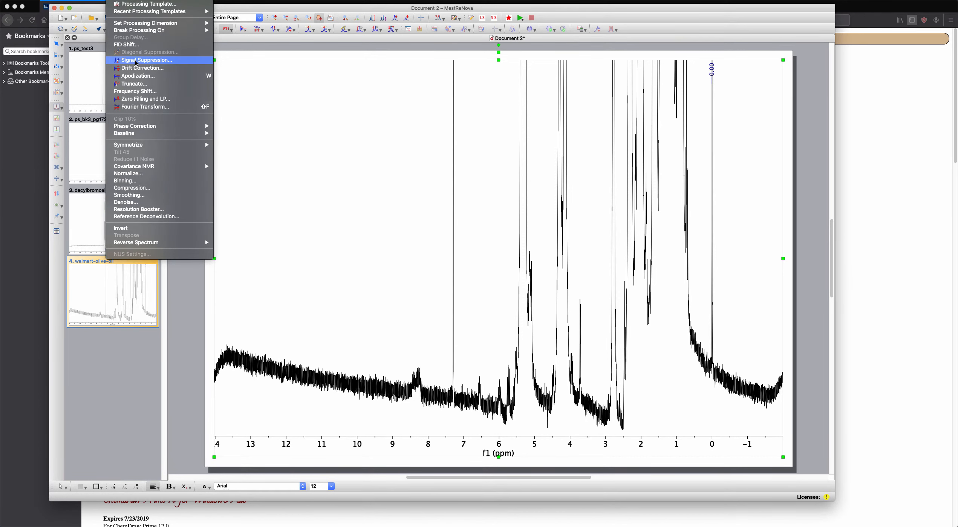
mouse_move(181, 133)
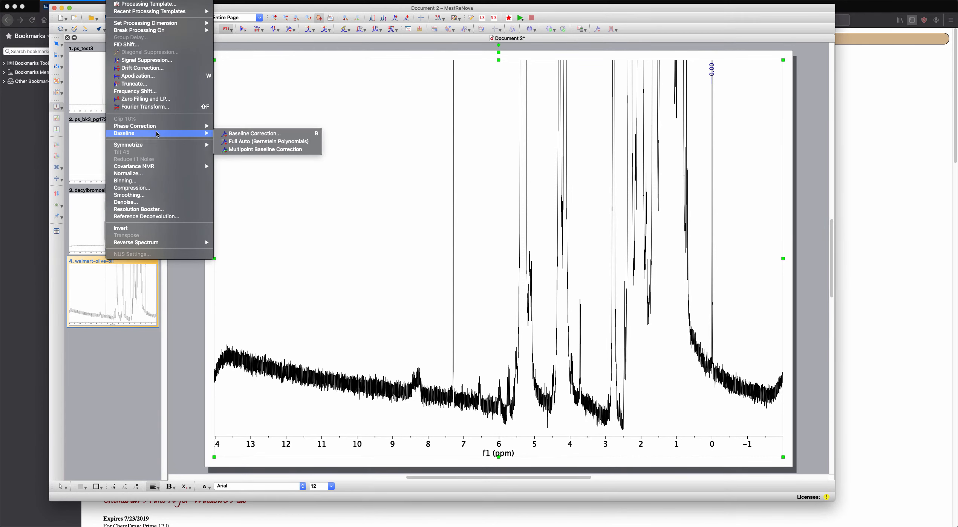
left_click(232, 134)
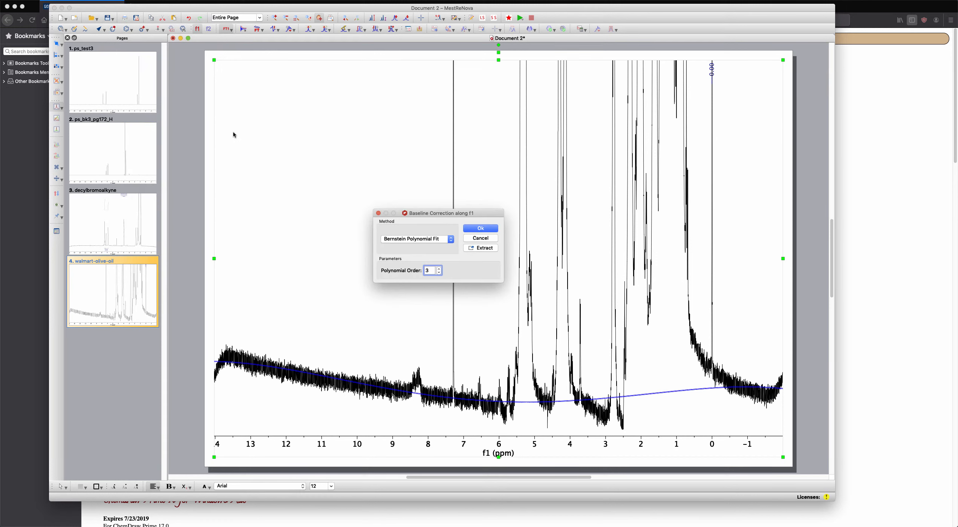
left_click(478, 229)
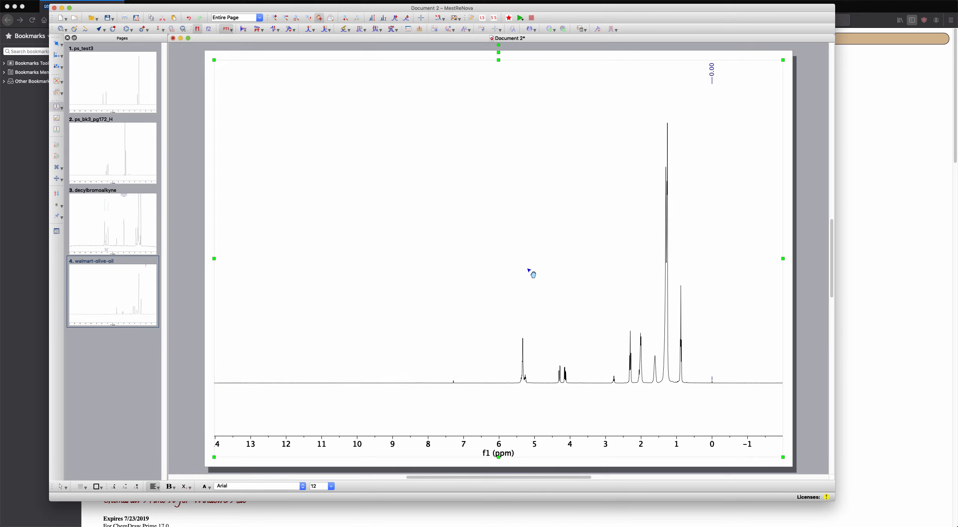
- Pan the corrected walmart-olive-oil trace down to just above the ppm axis and increase its peak heights
left_click_drag(529, 270, 528, 321)
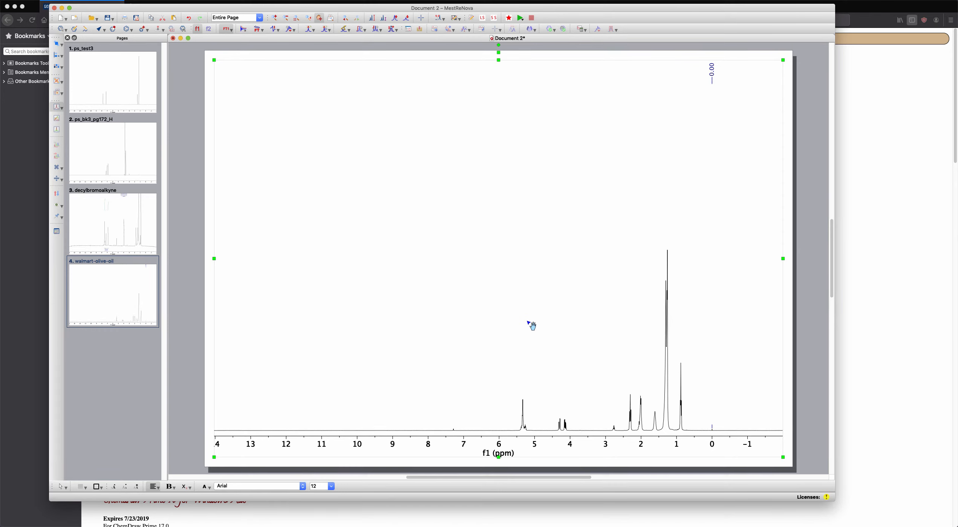
scroll(531, 325, "up", 2)
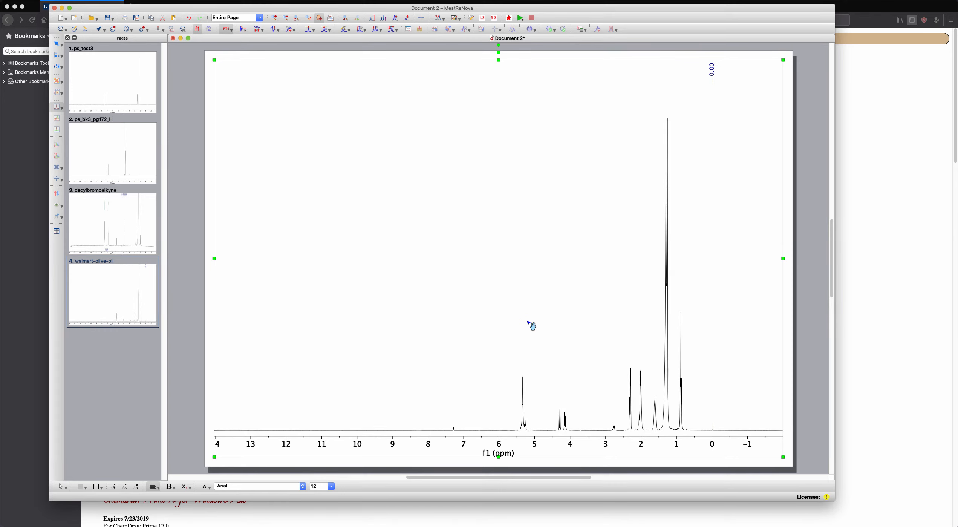
left_click(124, 0)
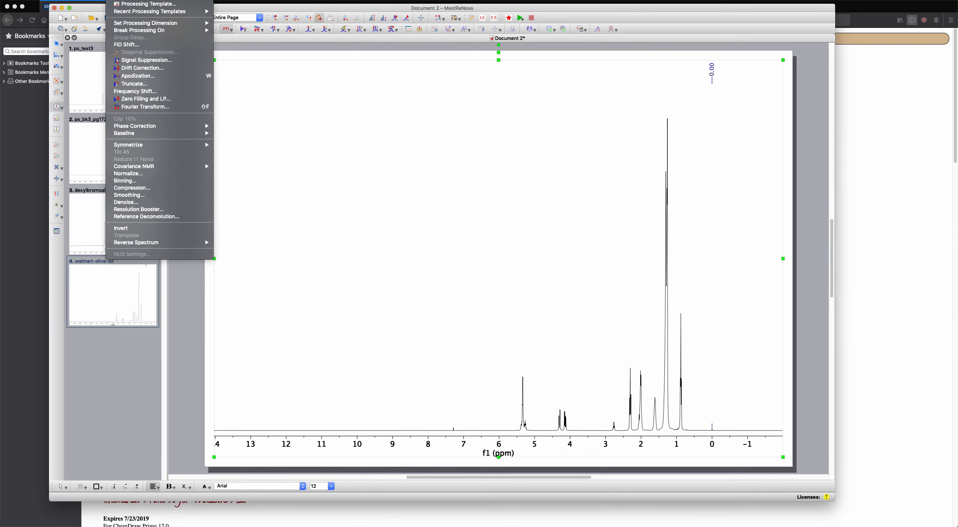
key("Escape")
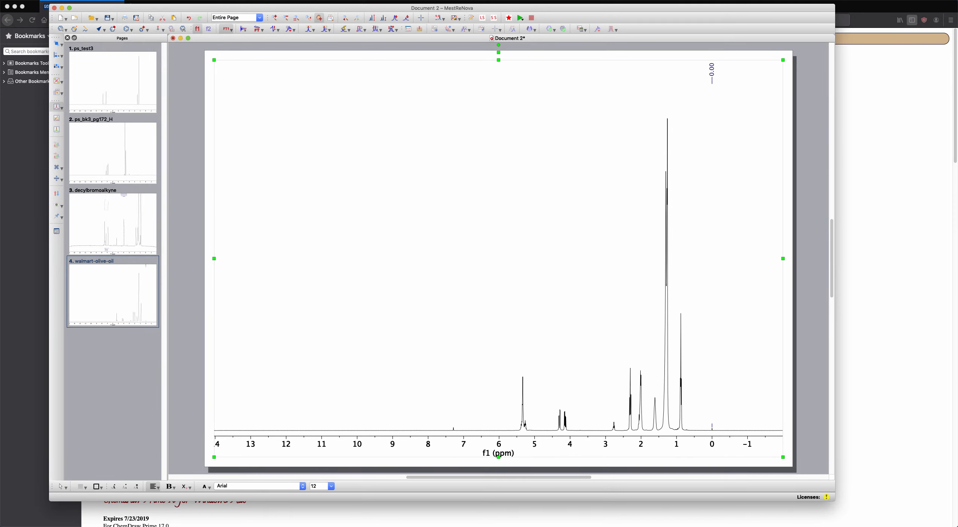
scroll(260, 118, "down", 2)
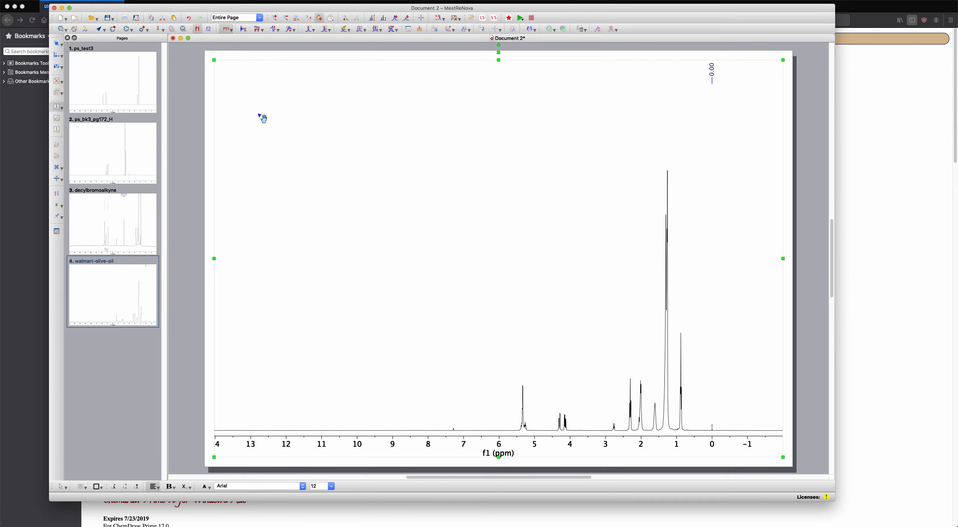
scroll(262, 119, "up", 2)
scroll(262, 118, "up", 2)
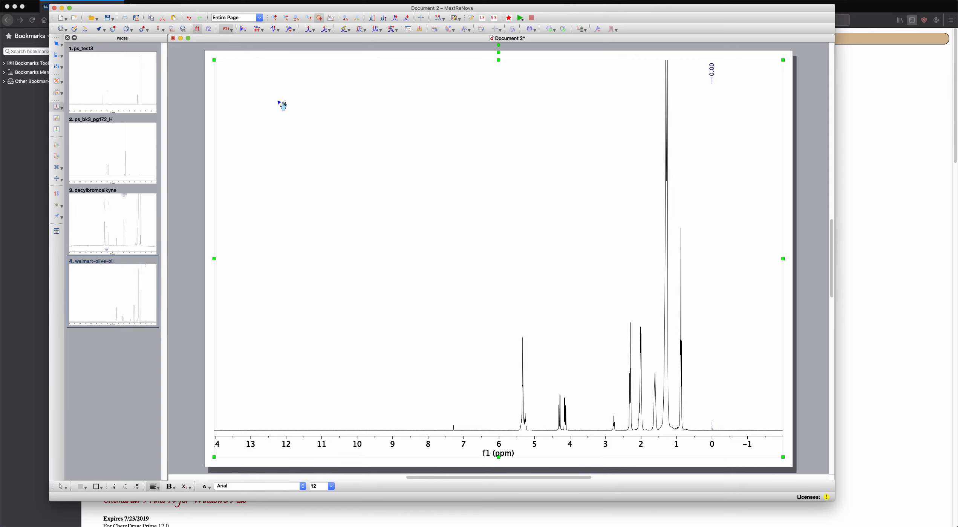
- Measure the coupling constant between the 4.32 and 4.31 ppm peaks with the crosshair, and return to the full spectrum
left_click(276, 18)
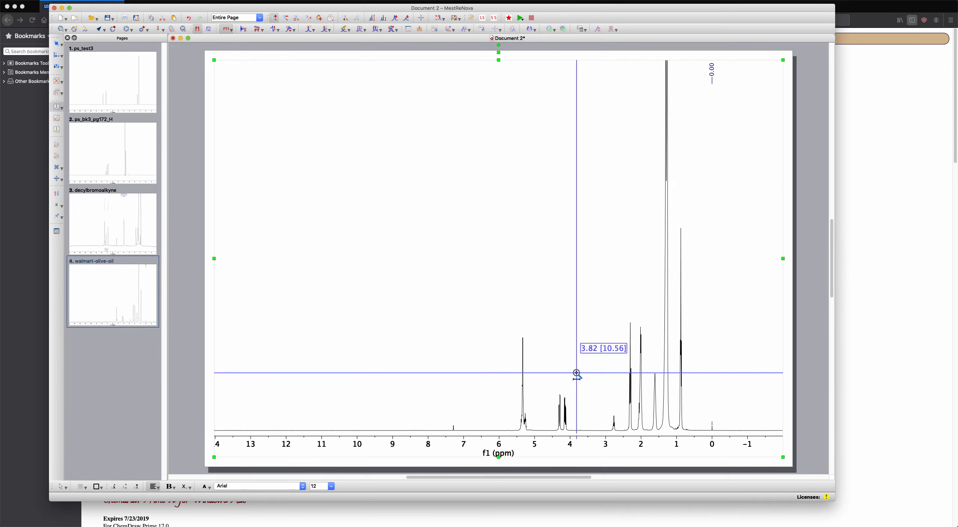
left_click_drag(550, 407, 567, 406)
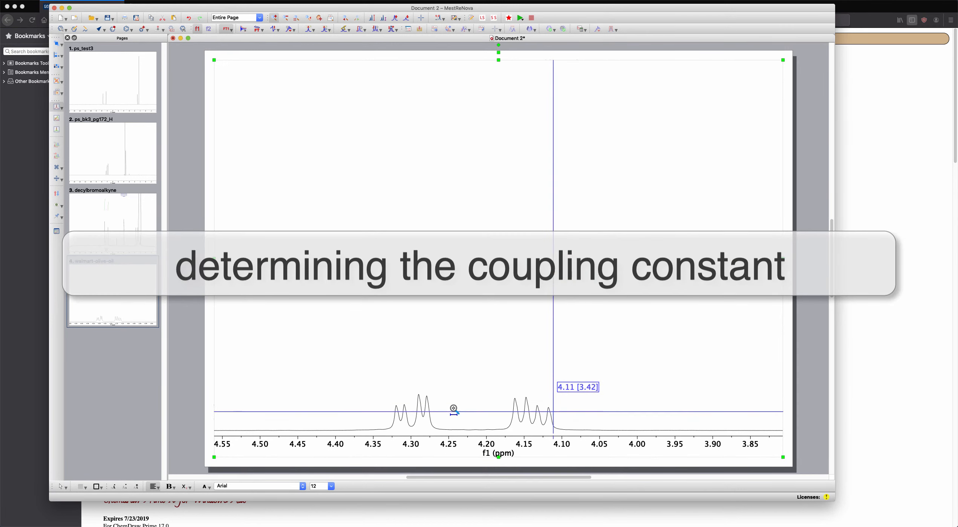
scroll(435, 382, "up", 1)
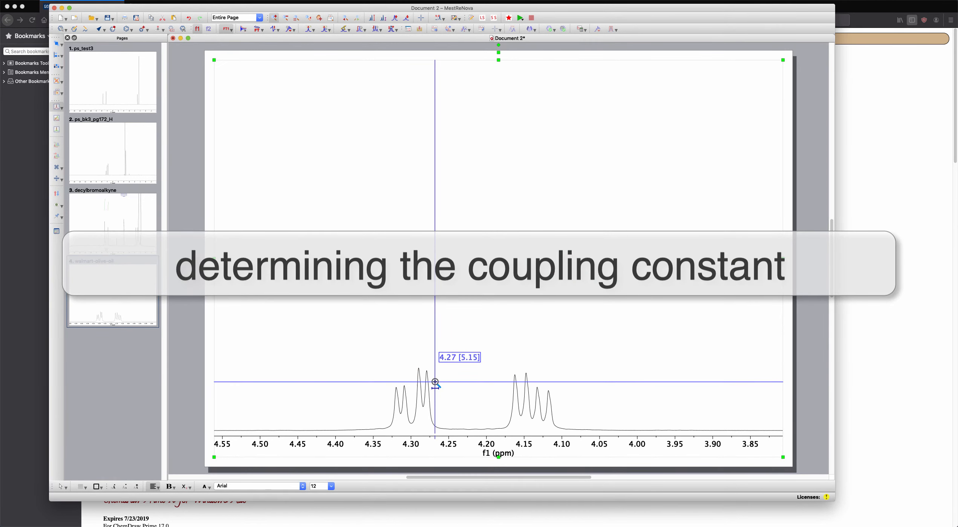
left_click_drag(368, 413, 447, 410)
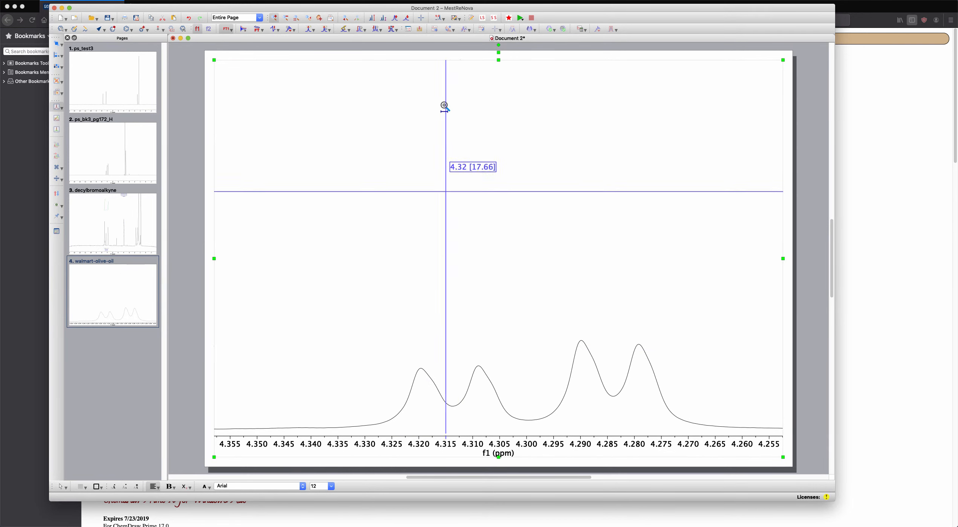
left_click(421, 18)
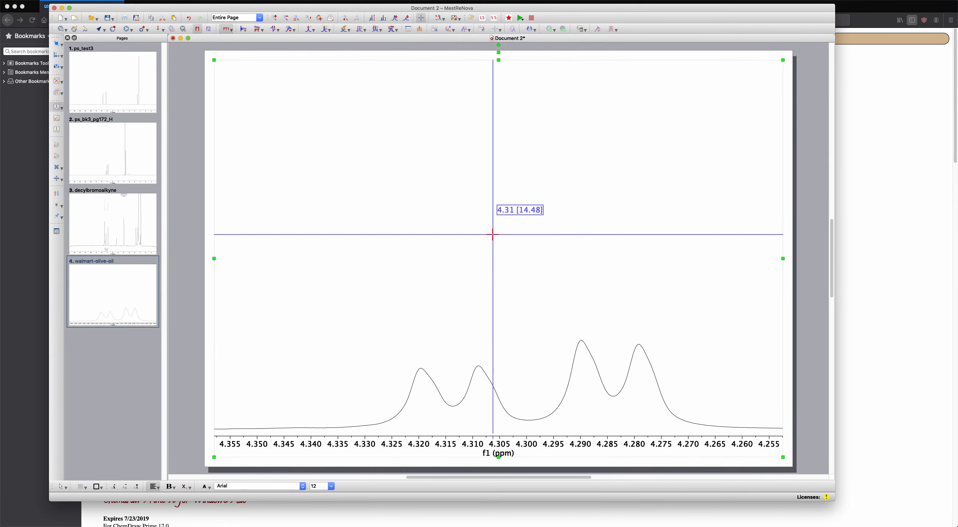
left_click(422, 361)
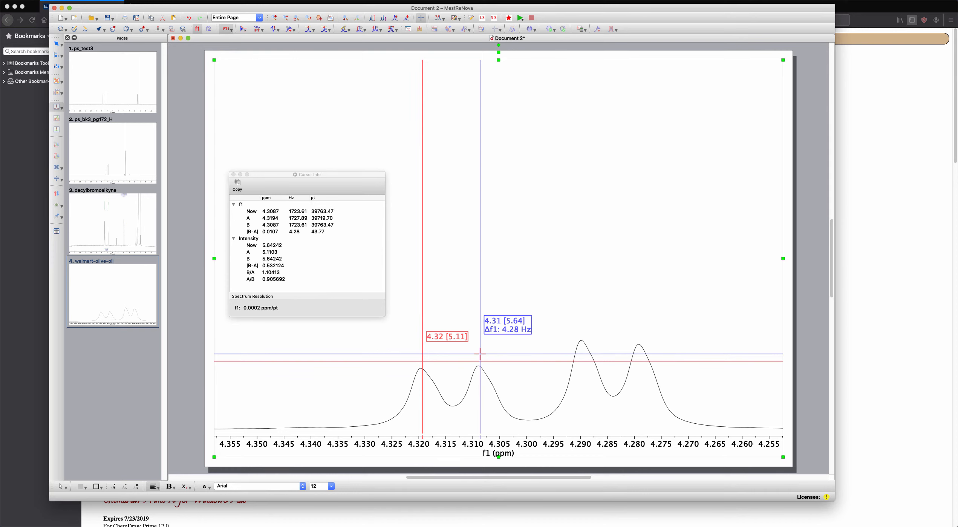
left_click(479, 353)
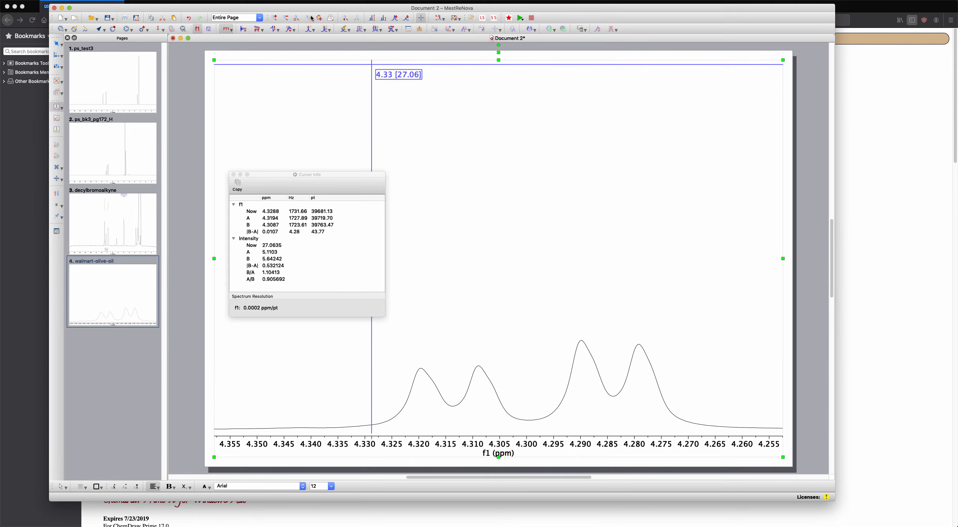
left_click(296, 19)
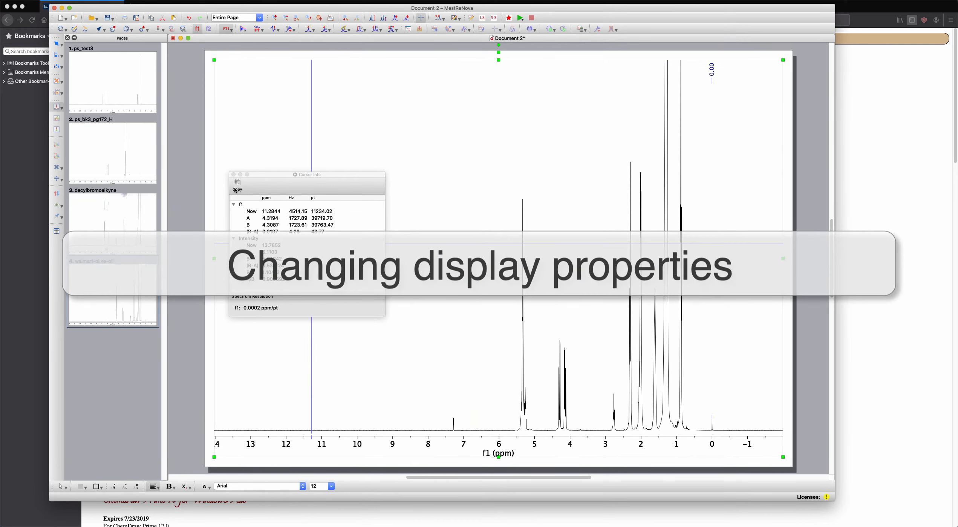
left_click(233, 174)
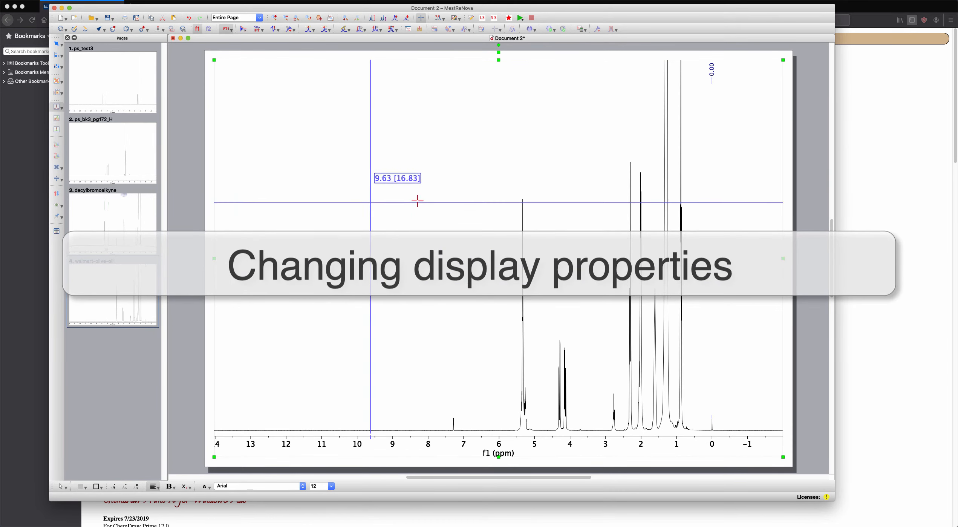
- Set the 1D line color of the walmart-olive-oil spectrum to red in its properties
right_click(378, 233)
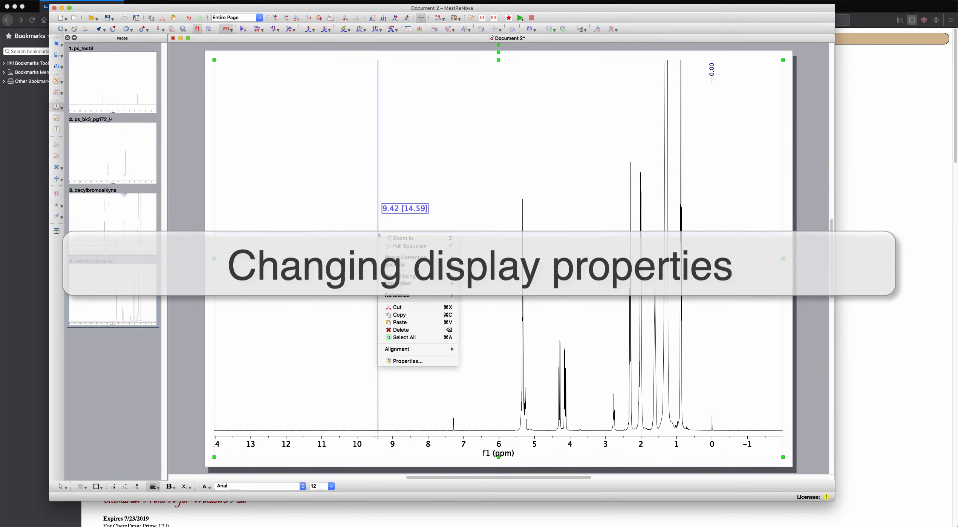
left_click(421, 360)
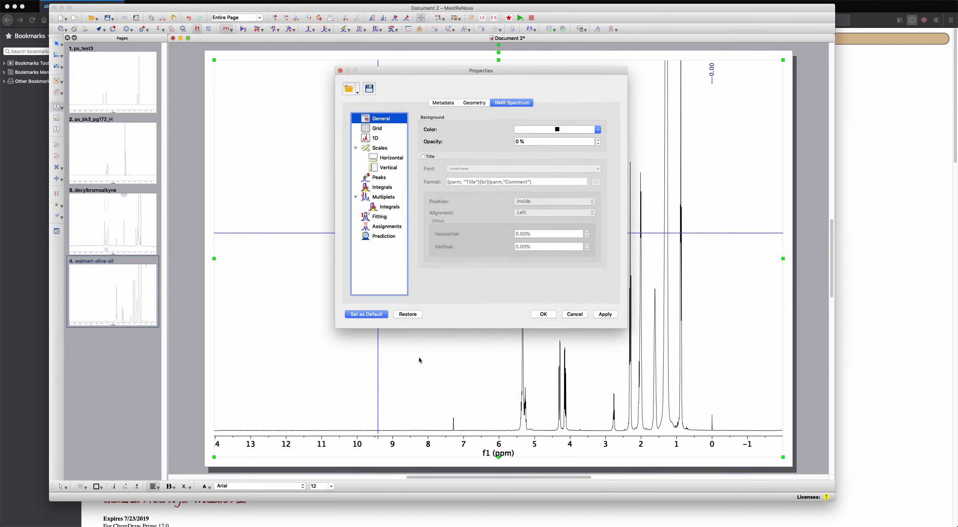
left_click(374, 138)
left_click(572, 140)
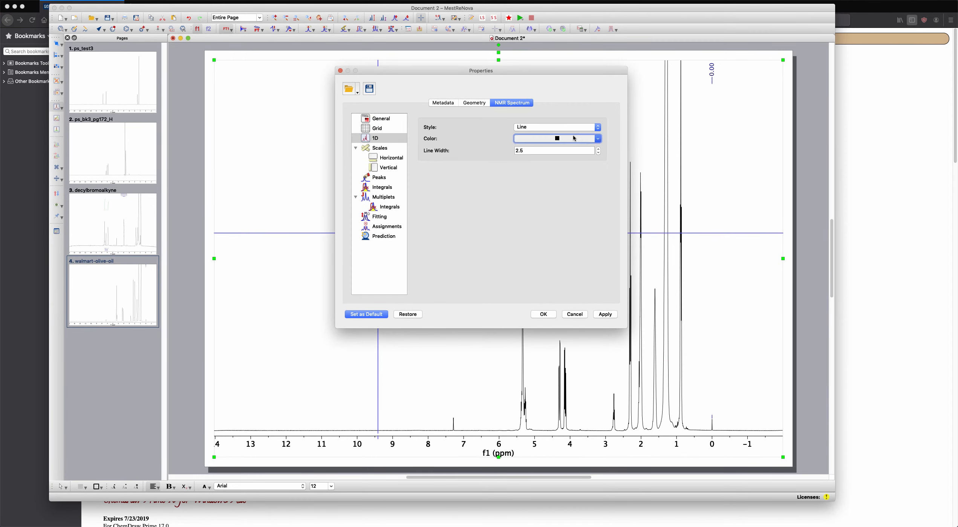
left_click(580, 158)
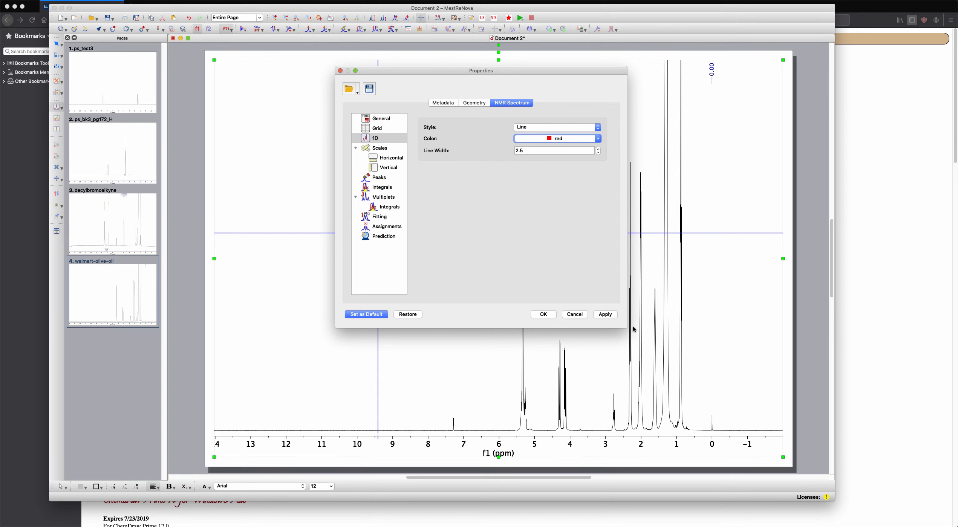
left_click(612, 315)
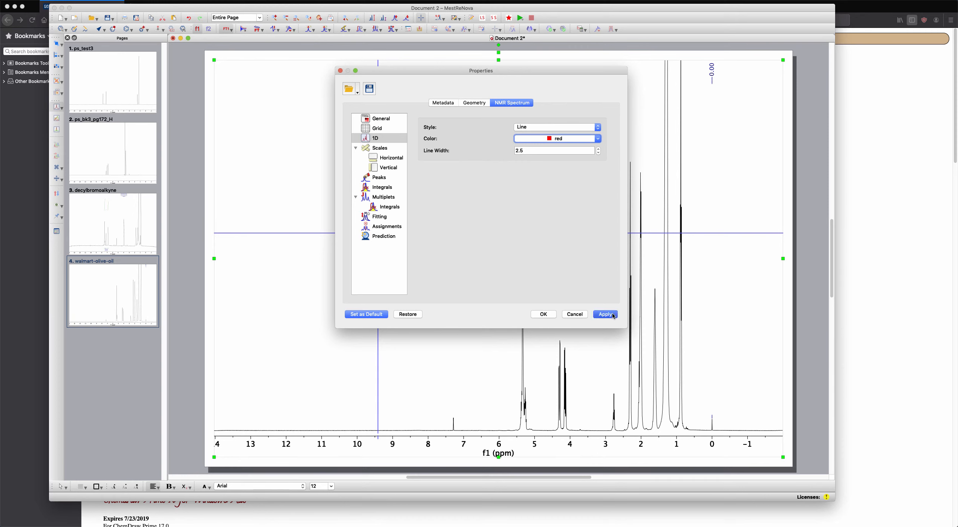
left_click(543, 314)
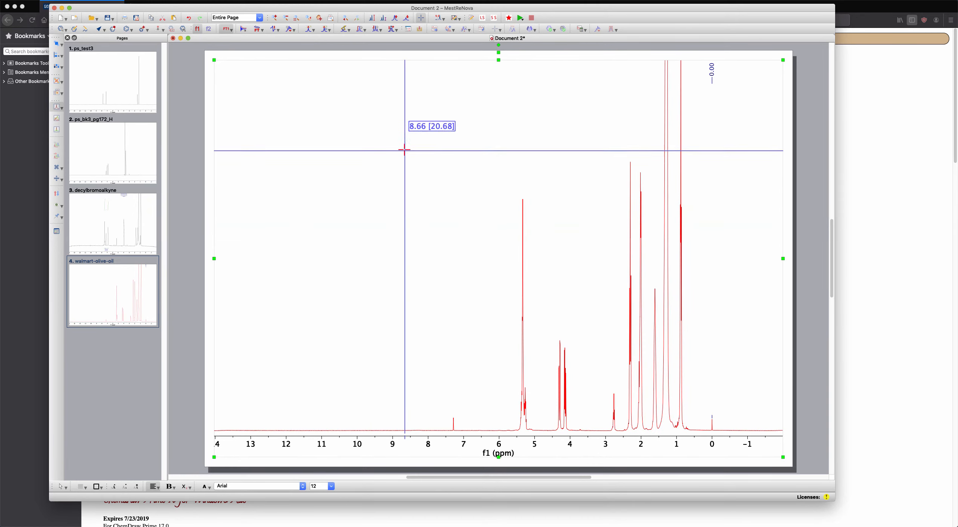
- Save the spectrum's display properties to the Documents folder as myposter_settings
right_click(404, 150)
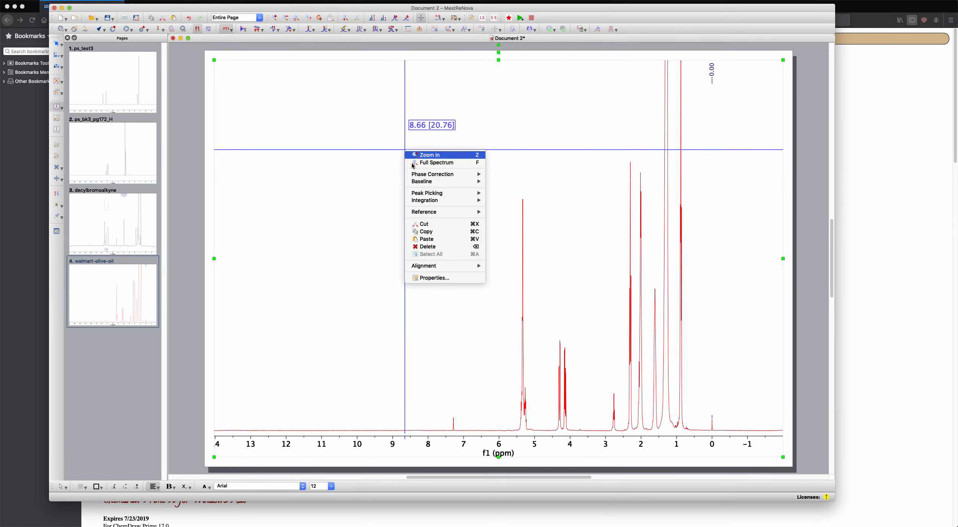
left_click(448, 279)
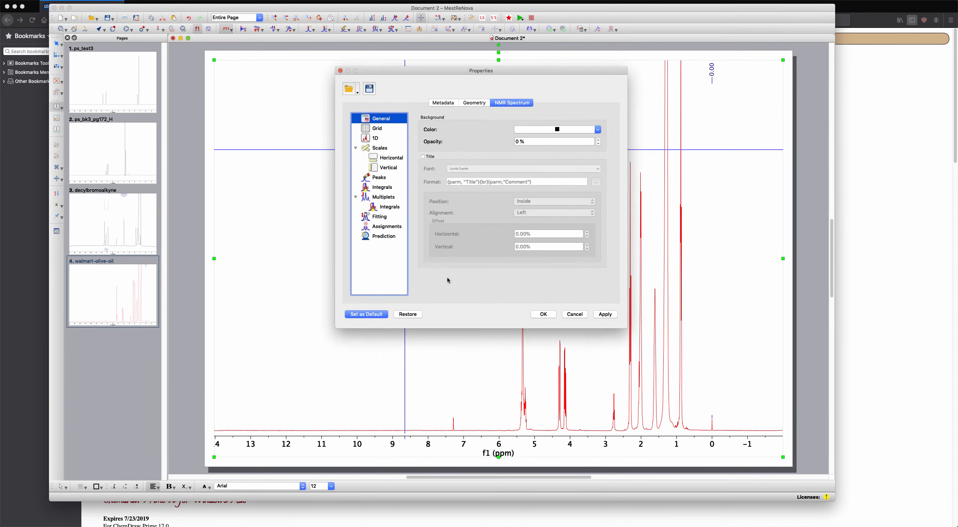
left_click(369, 89)
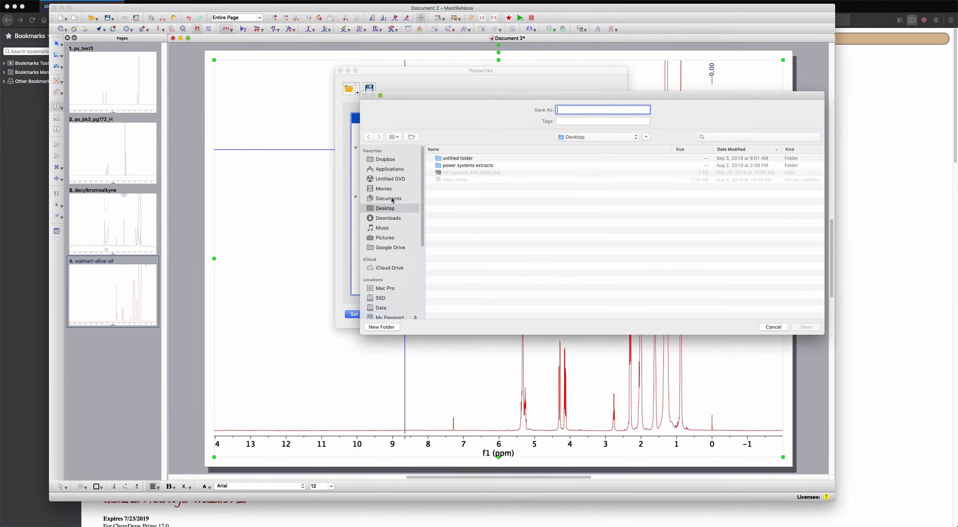
left_click(392, 199)
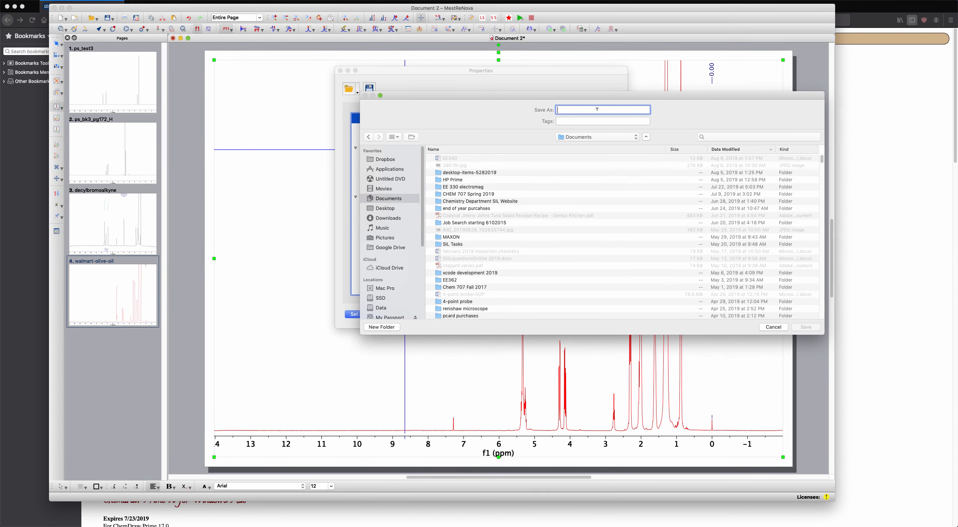
type("myposter_settings")
key("Return")
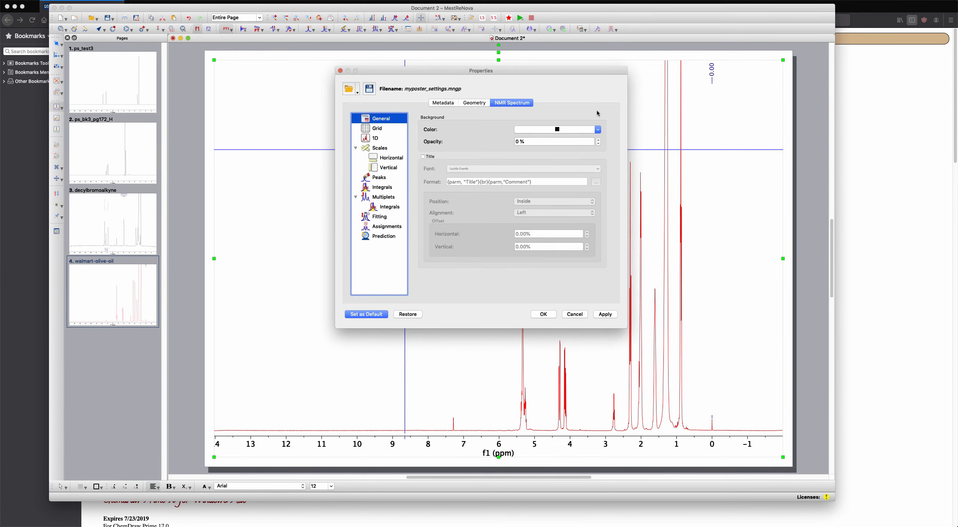
left_click(543, 314)
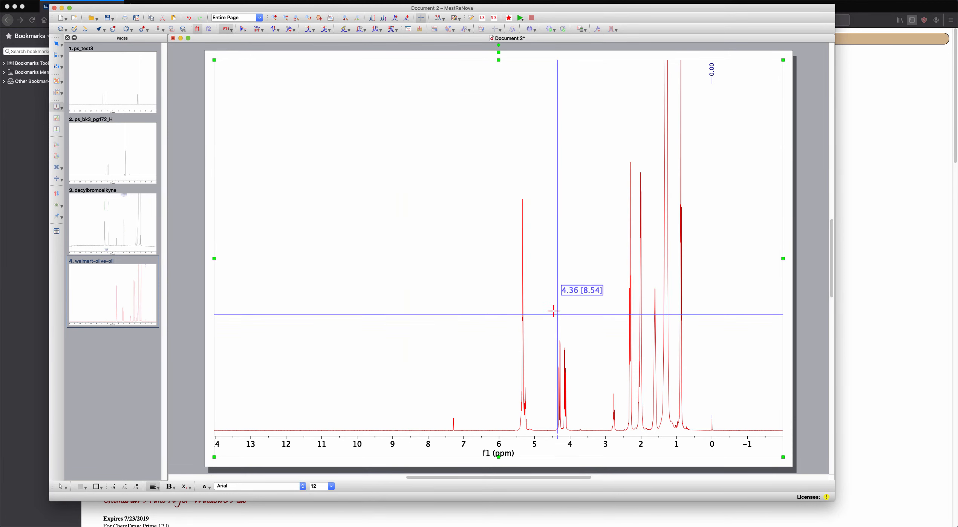
- Set the 1D line color of the walmart-olive-oil spectrum to black
right_click(385, 182)
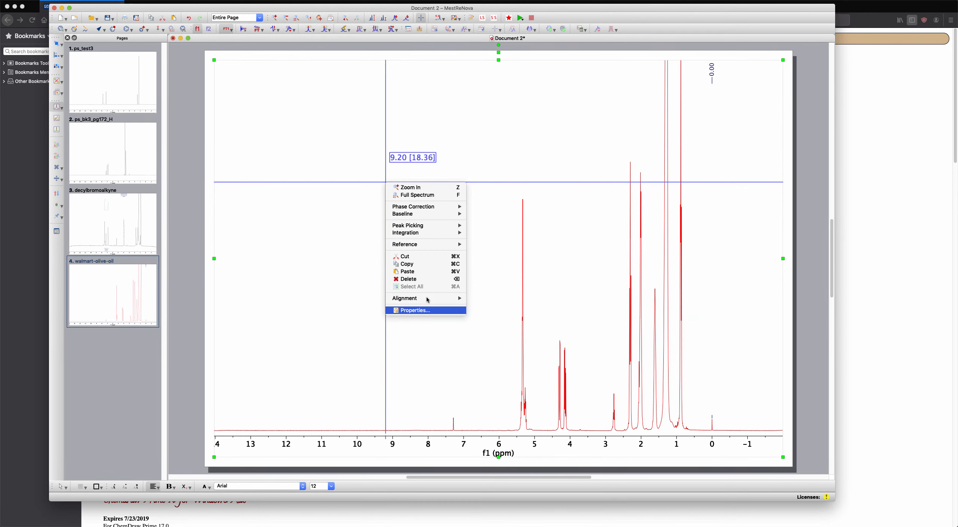
left_click(414, 309)
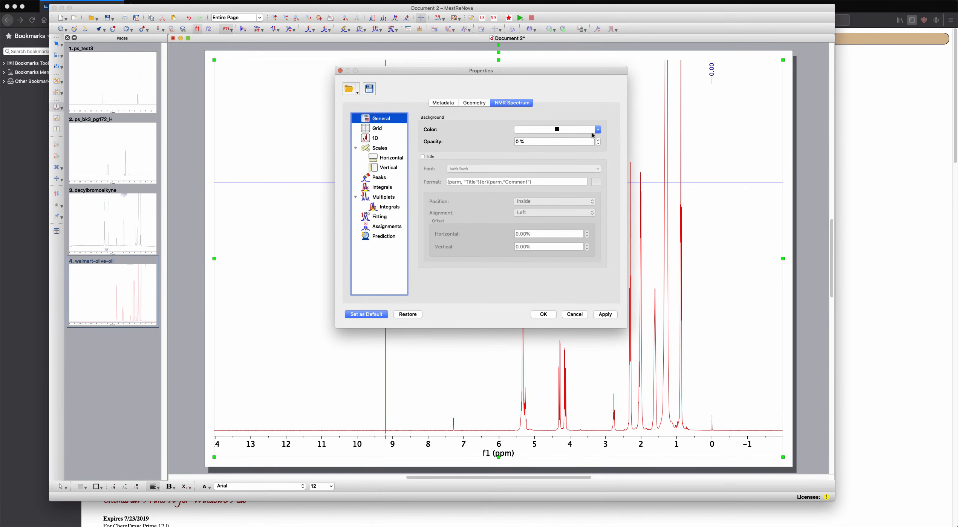
left_click(385, 139)
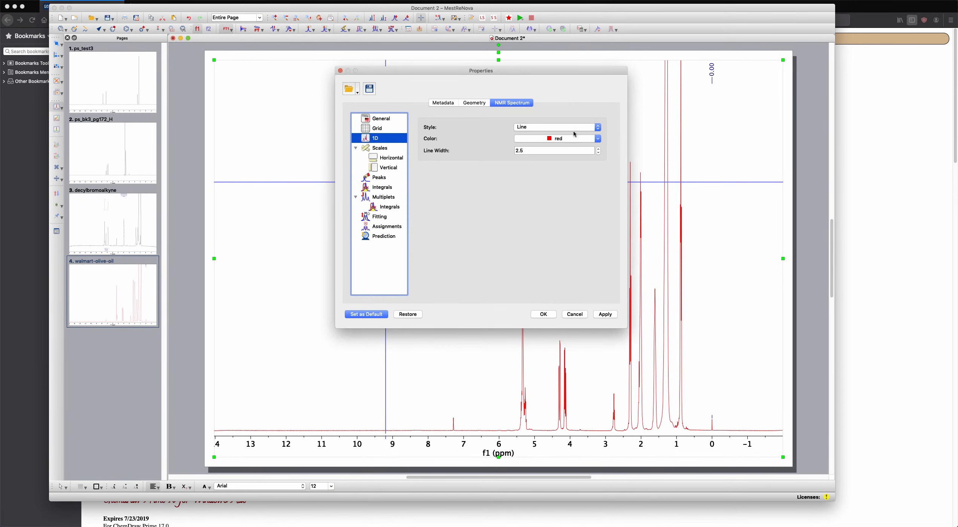
left_click(572, 139)
left_click(515, 150)
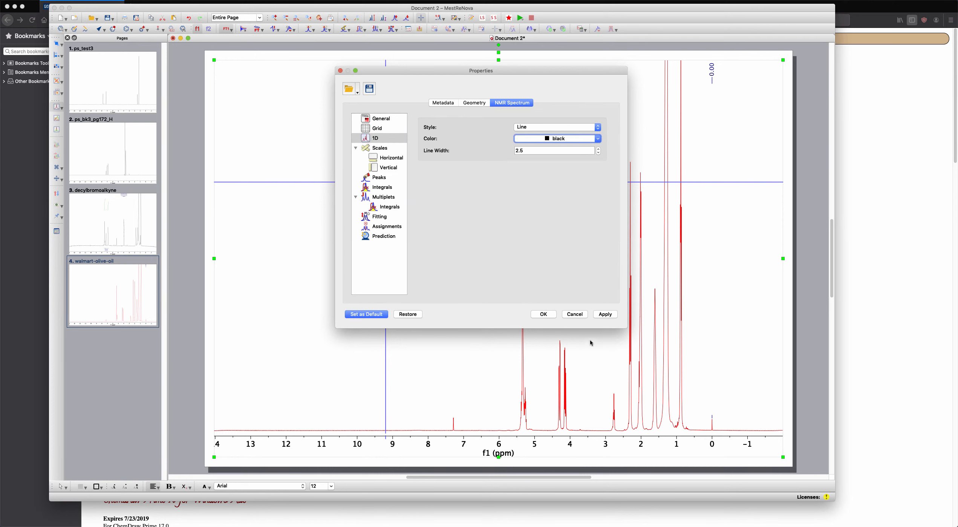
left_click(543, 314)
- Load the saved myposter_settings.mngp properties file and apply it to the walmart-olive-oil spectrum
right_click(384, 228)
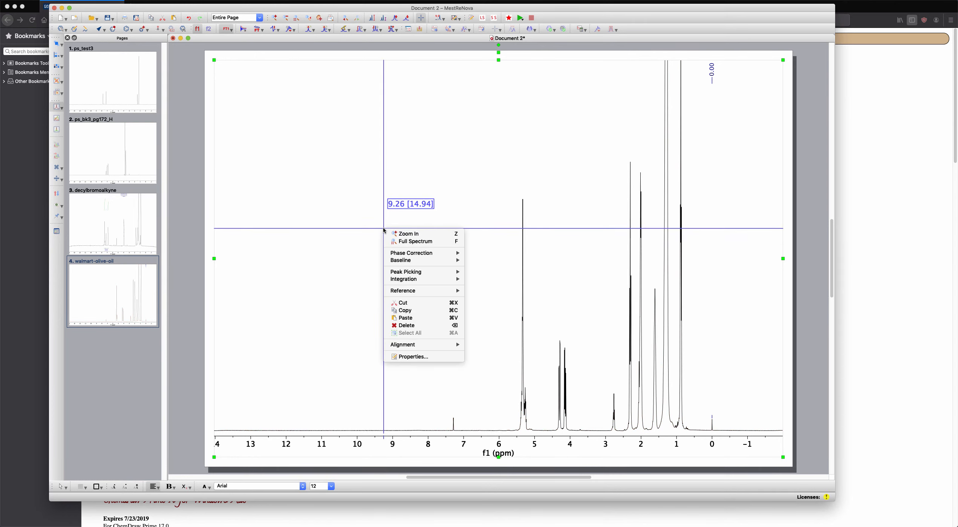
left_click(413, 357)
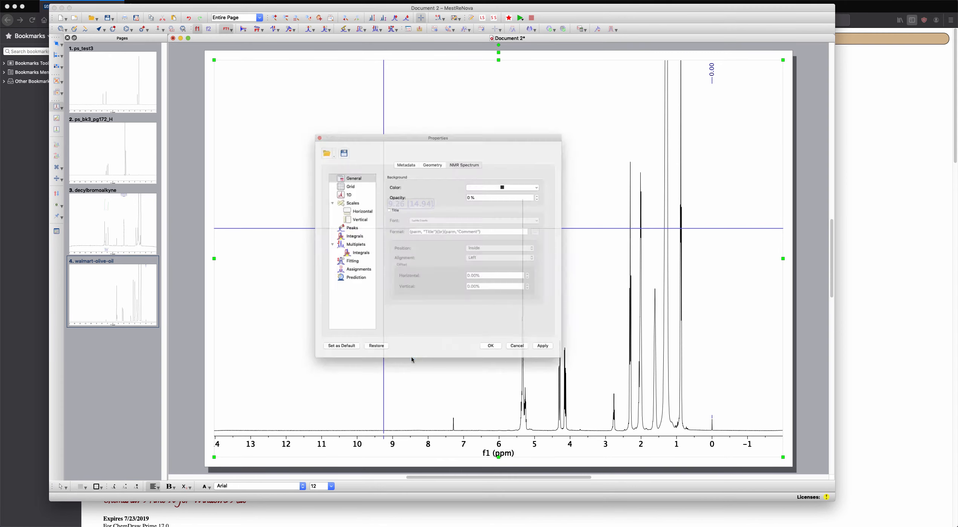
left_click(349, 90)
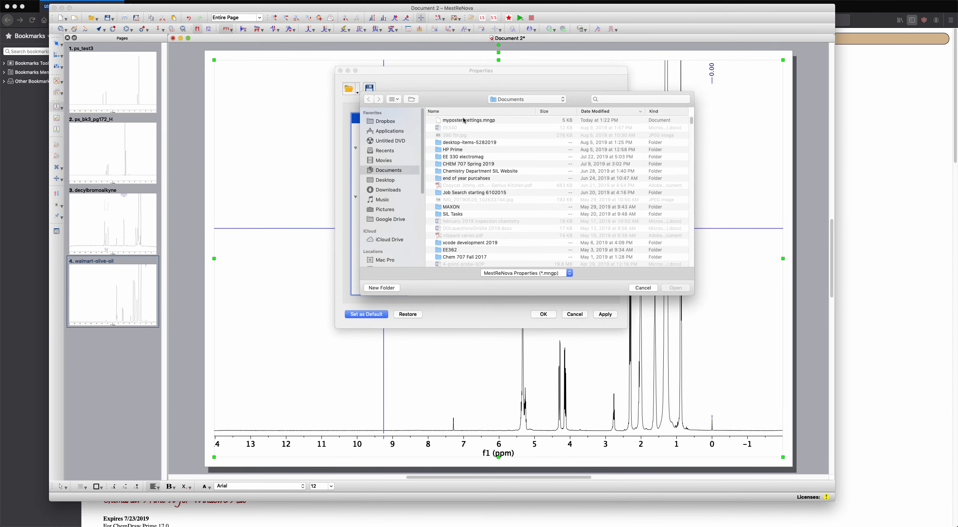
double_click(464, 120)
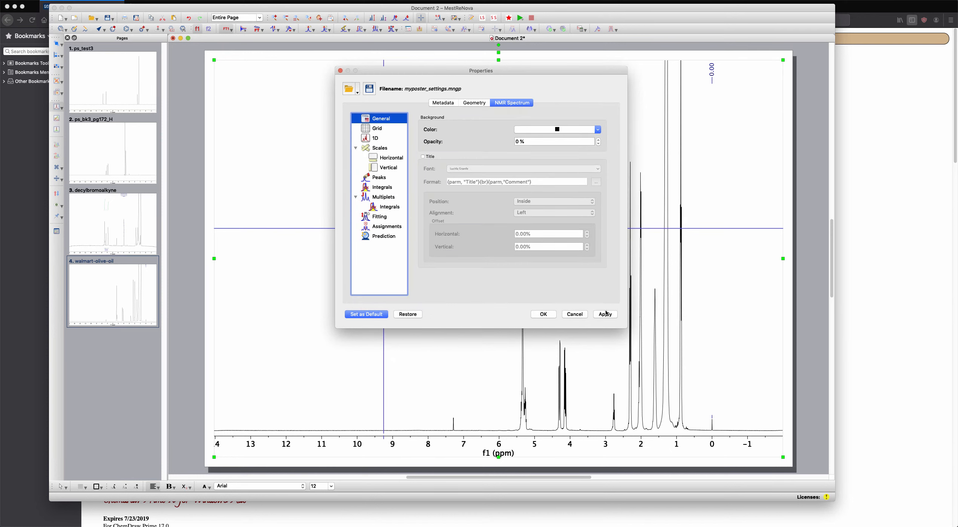
left_click(606, 314)
left_click(541, 313)
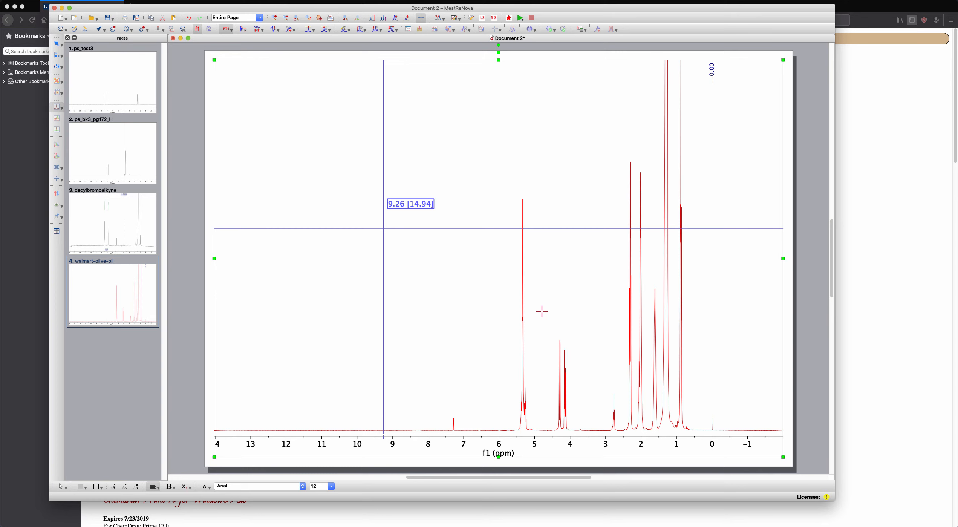
- Create a new blank page after the walmart-olive-oil page
right_click(137, 301)
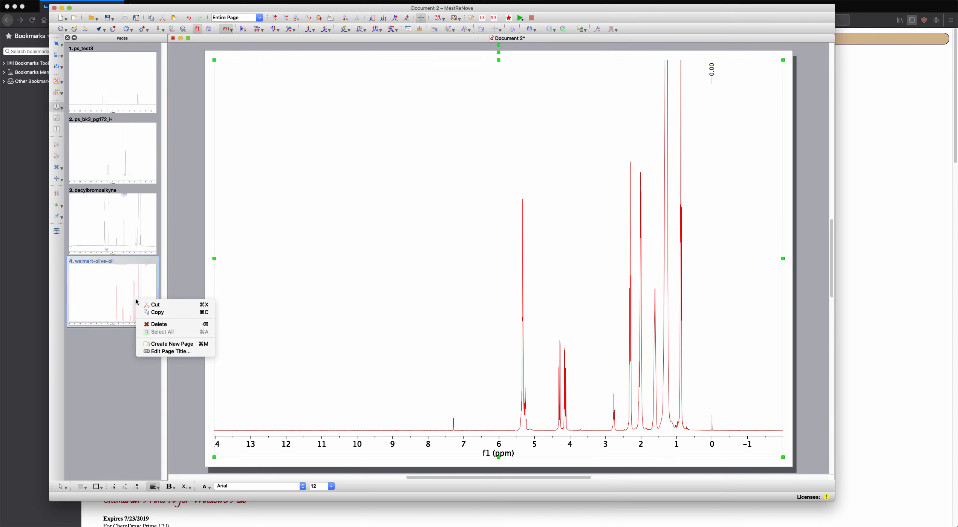
right_click(145, 293)
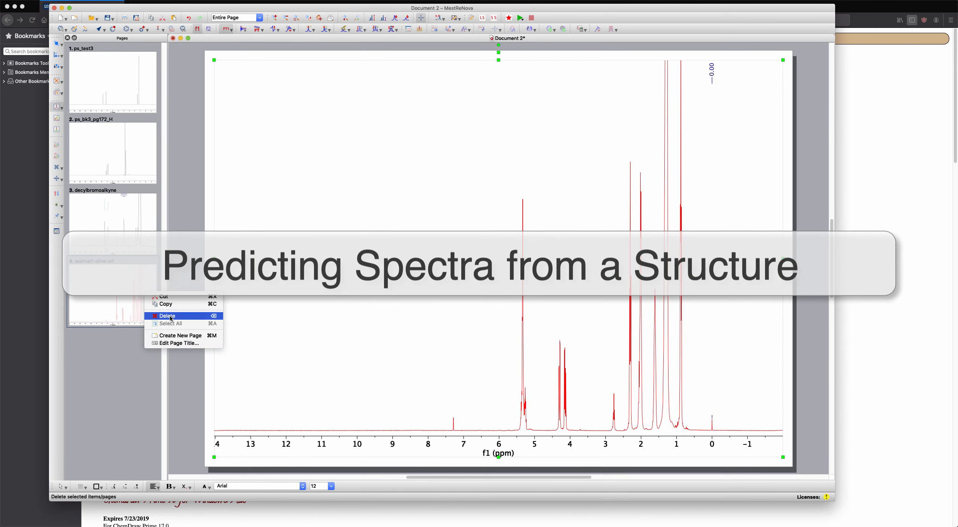
left_click(176, 335)
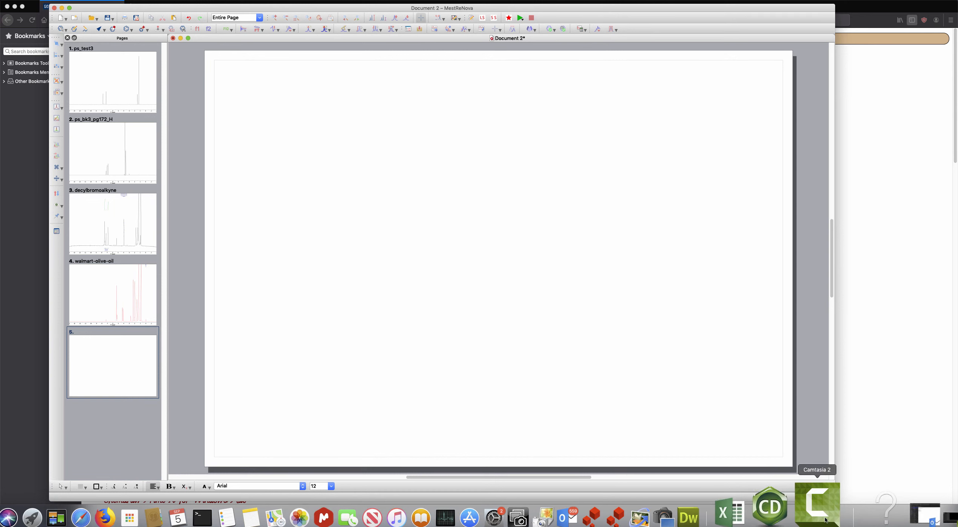
- Switch to ChemDraw and draw a benzene ring in the untitled document
left_click(793, 509)
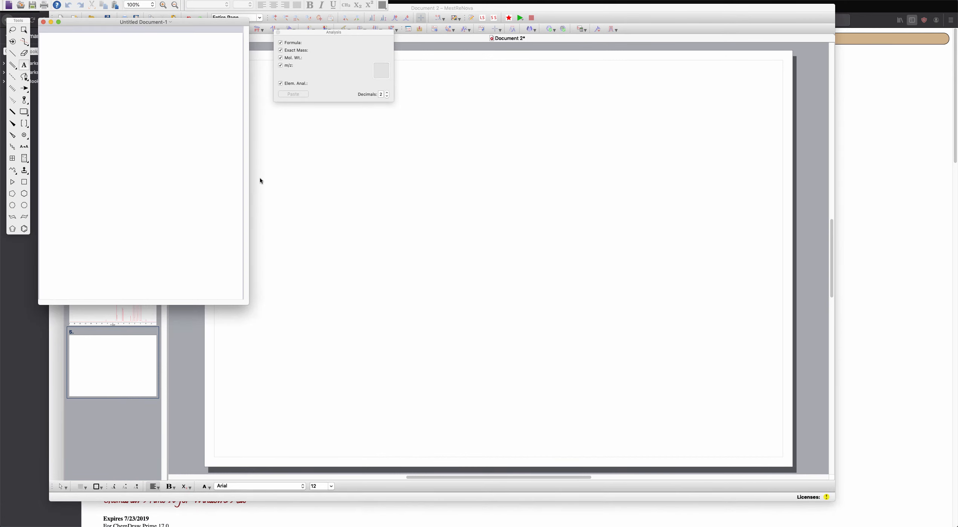
left_click(24, 228)
left_click_drag(130, 144, 69, 162)
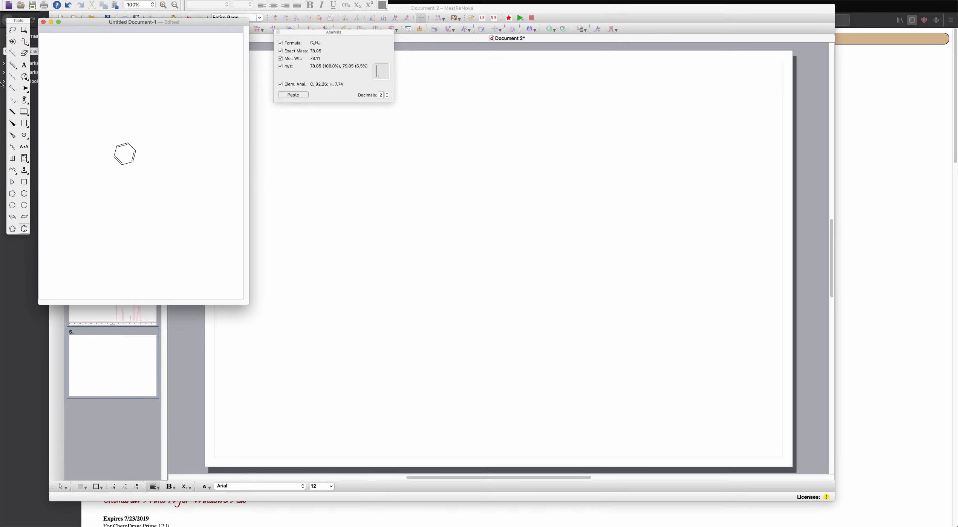
- Attach a double bond to the benzene ring's upper carbon, undoing the extra bonds drawn along the way
left_click(13, 53)
left_click_drag(128, 144, 137, 119)
left_click(138, 118)
left_click(129, 137)
left_click(94, 0)
left_click(102, 3)
left_click(95, 0)
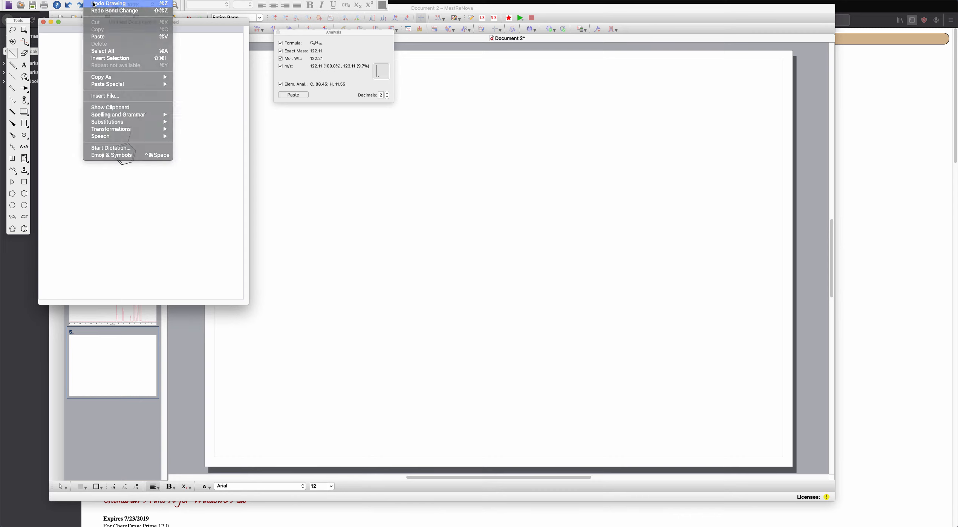
left_click(95, 3)
left_click(130, 137)
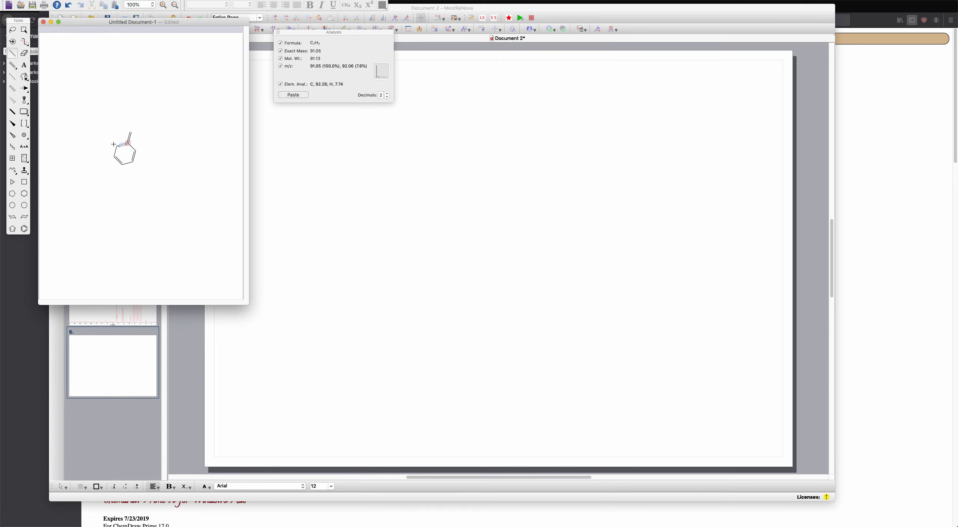
- Attach a two-carbon ethyl chain to the ring's lower-right carbon
left_click(132, 163)
left_click(140, 169)
- Open an atom label at the free end of the double bond above the ring
left_click(24, 65)
left_click(132, 130)
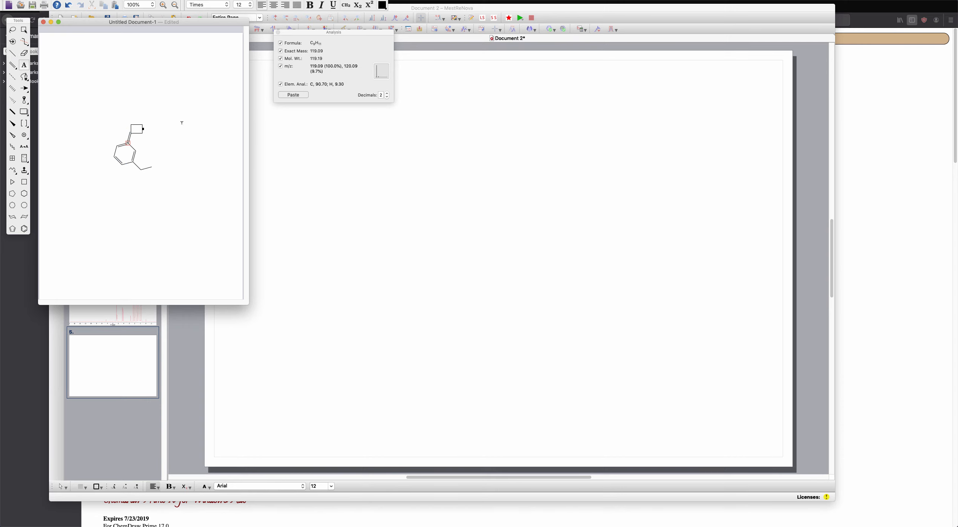